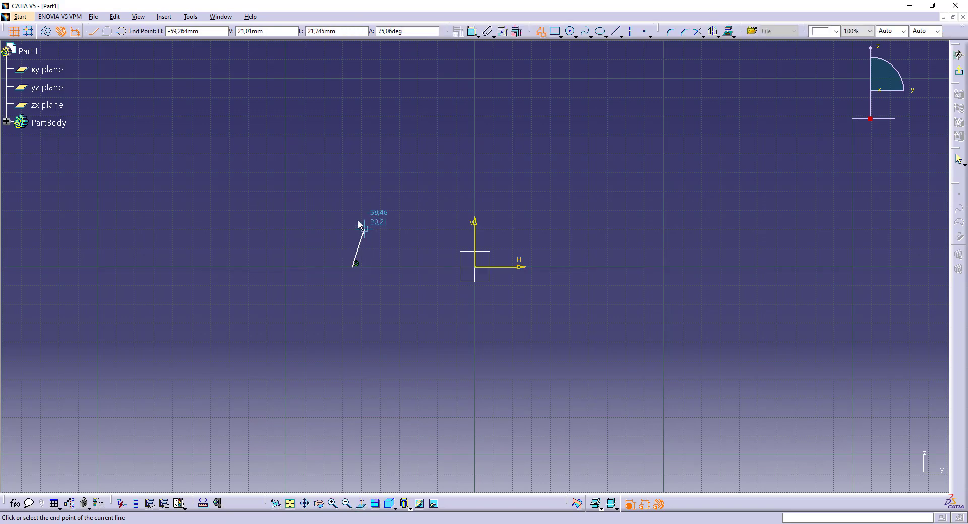
- Sketch the stepped outer outline of the profile above the horizontal axis, about 148 mm wide and 50 mm high, with shoulders at about 25 mm
{"action": "left_click", "coordinate": [398, 219]}
{"action": "left_click", "coordinate": [398, 173]}
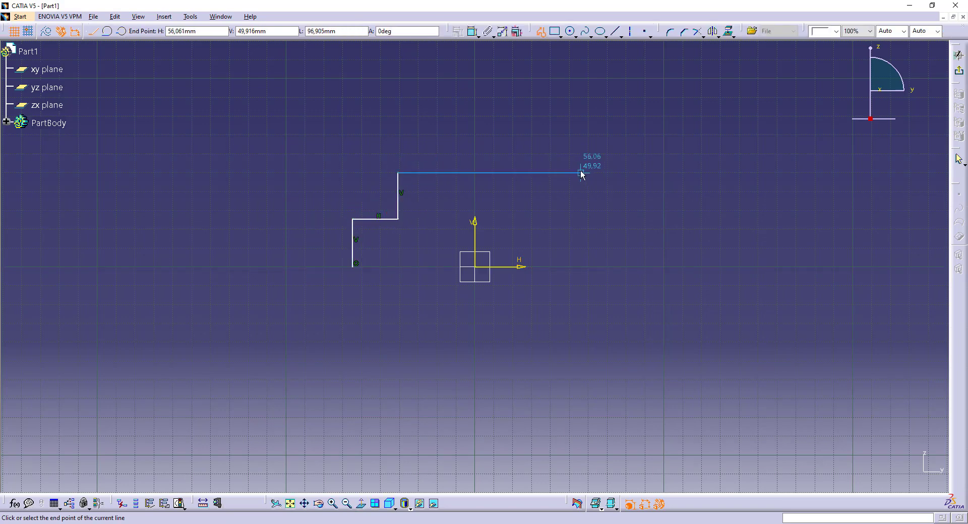
{"action": "left_click", "coordinate": [581, 173]}
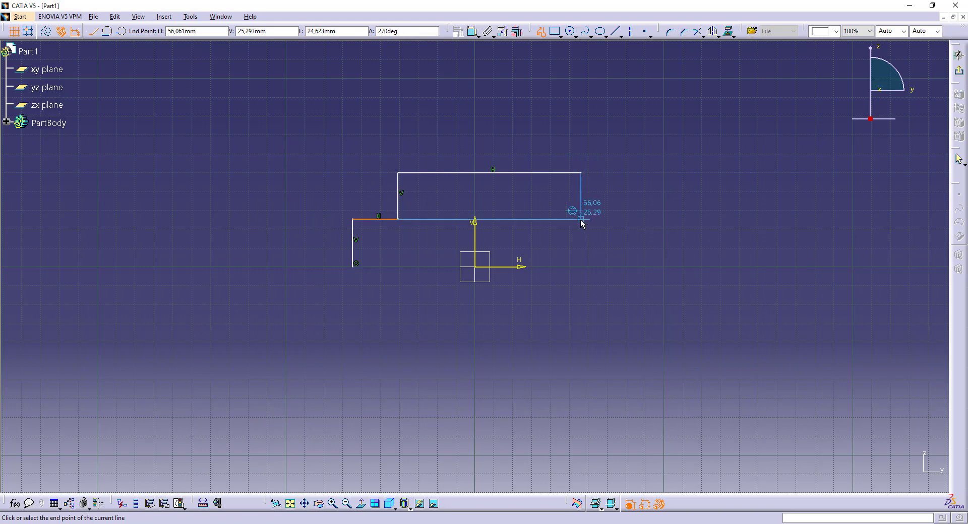
{"action": "left_click", "coordinate": [581, 220]}
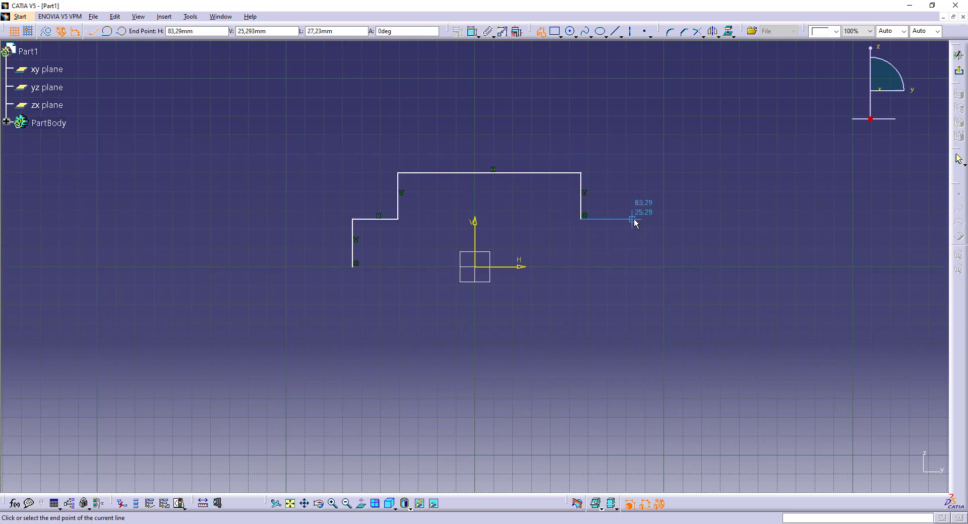
{"action": "left_click", "coordinate": [633, 219]}
{"action": "left_click", "coordinate": [633, 266]}
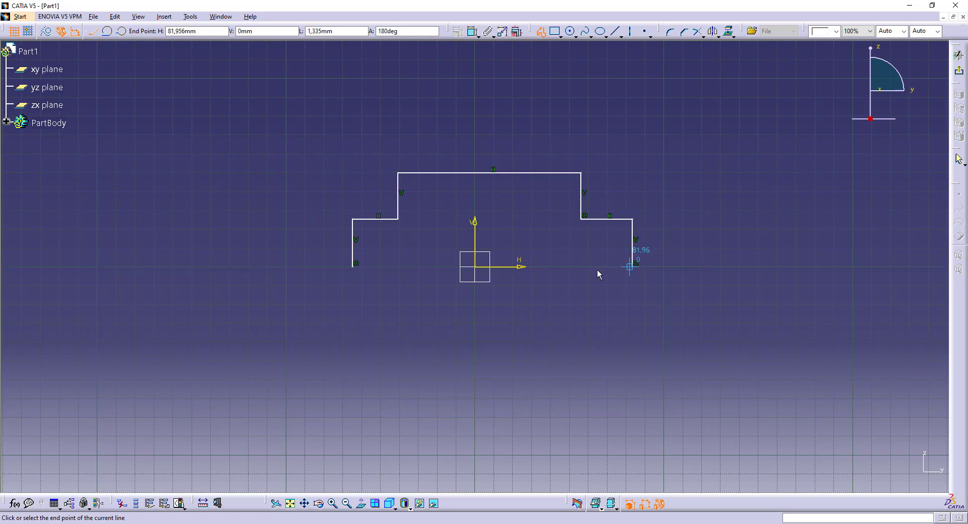
- Close the profile along the horizontal axis with a central rectangular notch about 67 mm wide and 25 mm high
{"action": "left_click", "coordinate": [559, 267]}
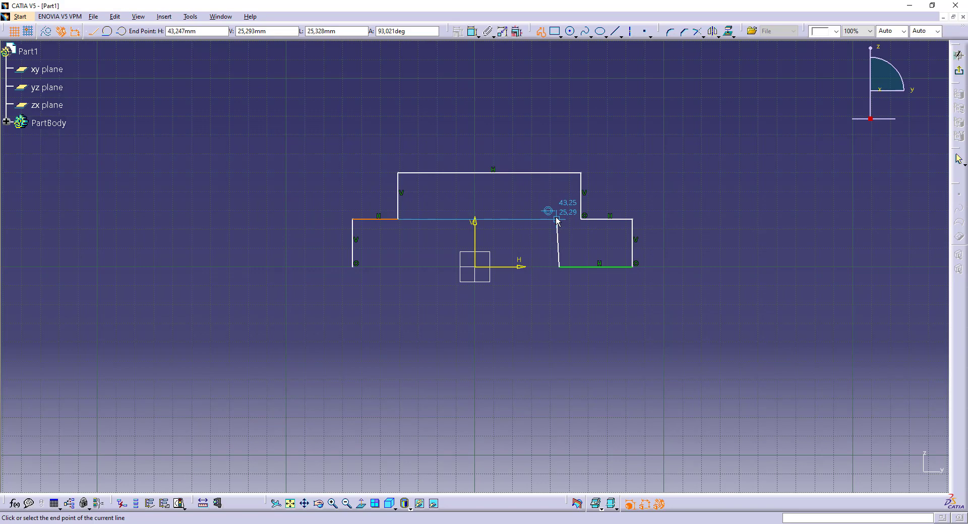
{"action": "left_click", "coordinate": [558, 219]}
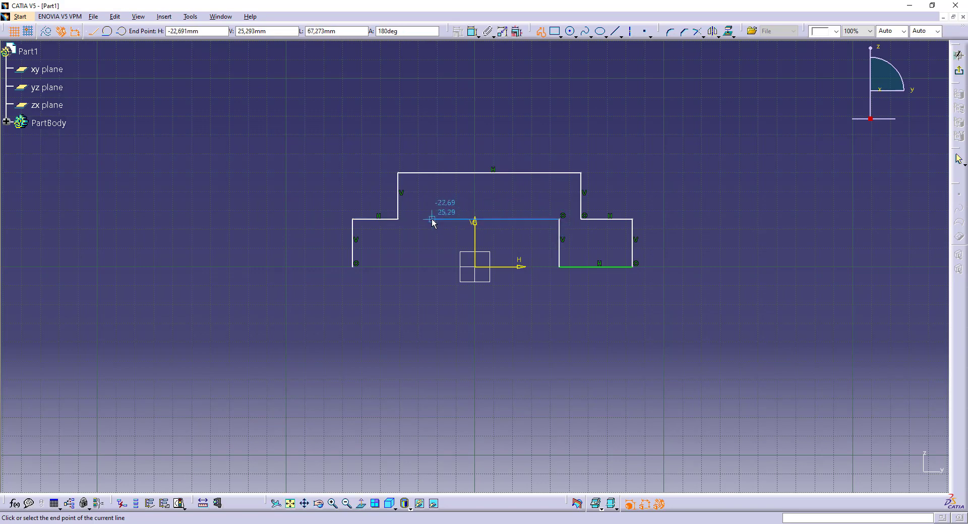
{"action": "left_click", "coordinate": [431, 220]}
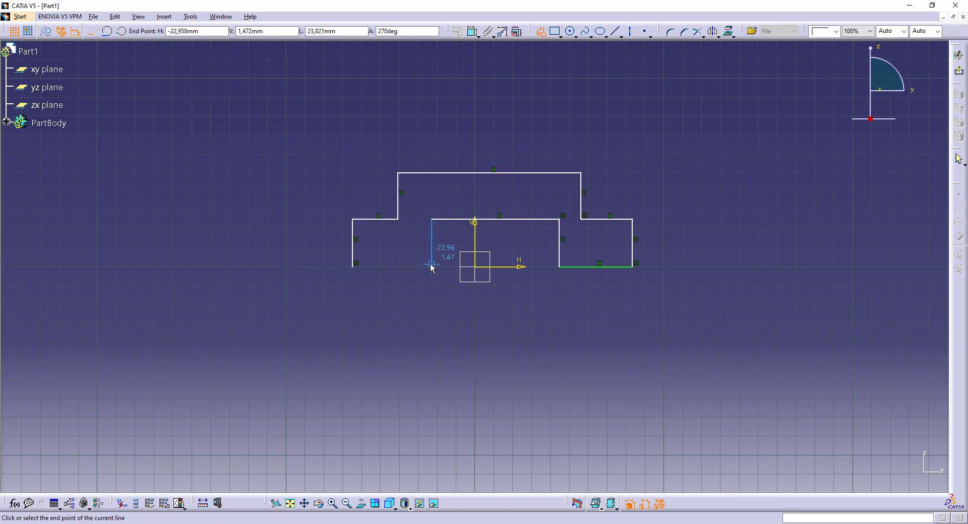
{"action": "left_click", "coordinate": [431, 266]}
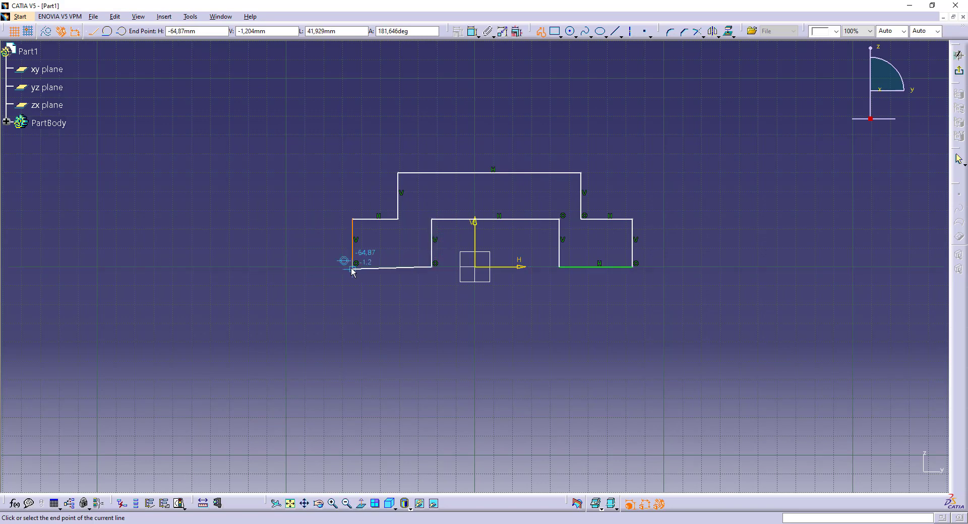
{"action": "left_click", "coordinate": [353, 267]}
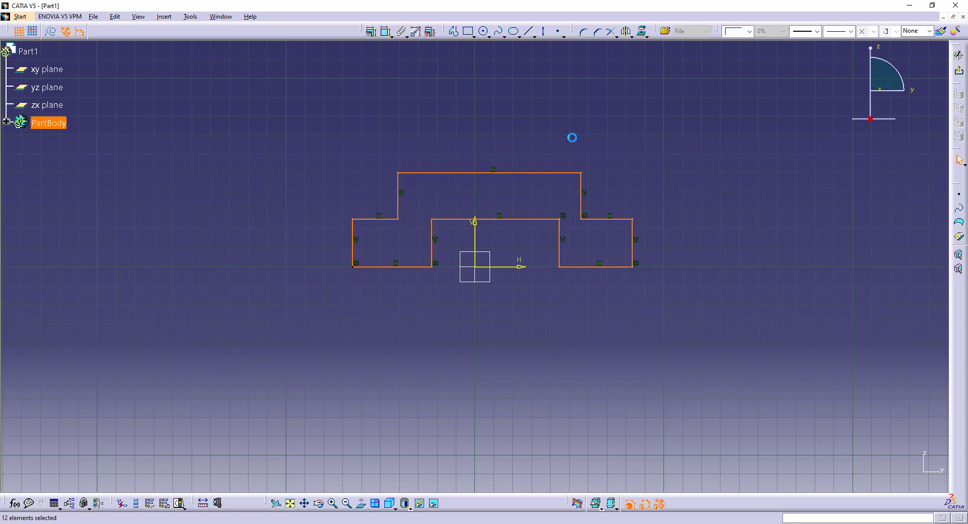
- Constrain the two upper vertical sides of the profile to be symmetric about the vertical axis
{"action": "left_click", "coordinate": [571, 137]}
{"action": "left_click", "coordinate": [387, 31]}
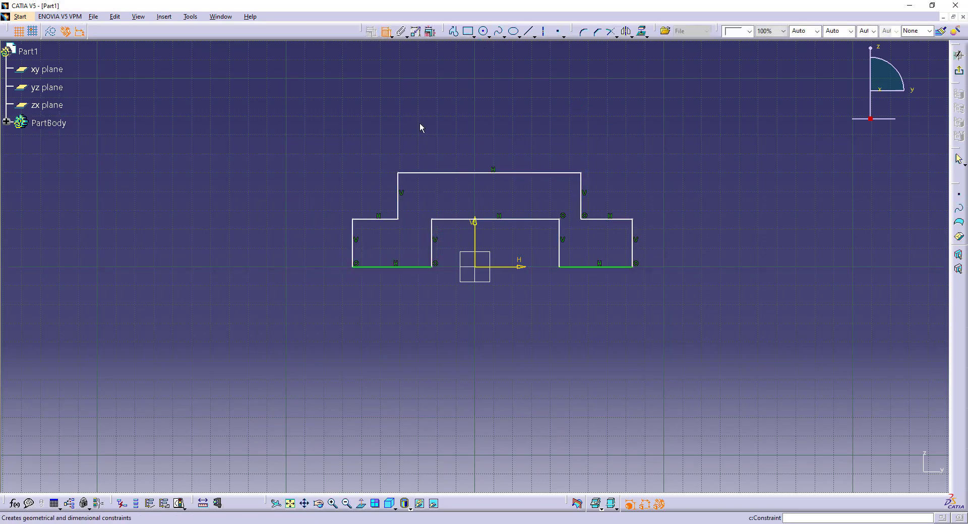
{"action": "left_click", "coordinate": [398, 189]}
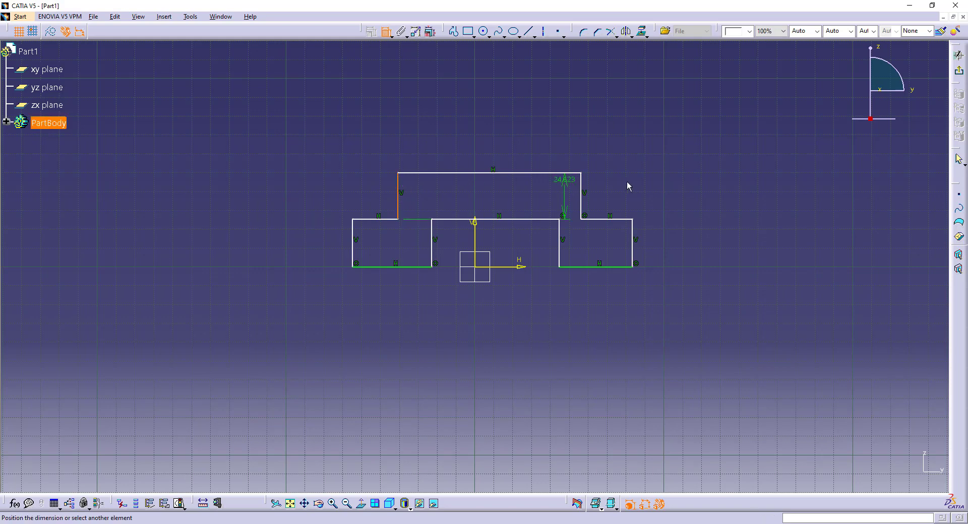
{"action": "left_click", "coordinate": [581, 186]}
{"action": "right_click", "coordinate": [459, 122]}
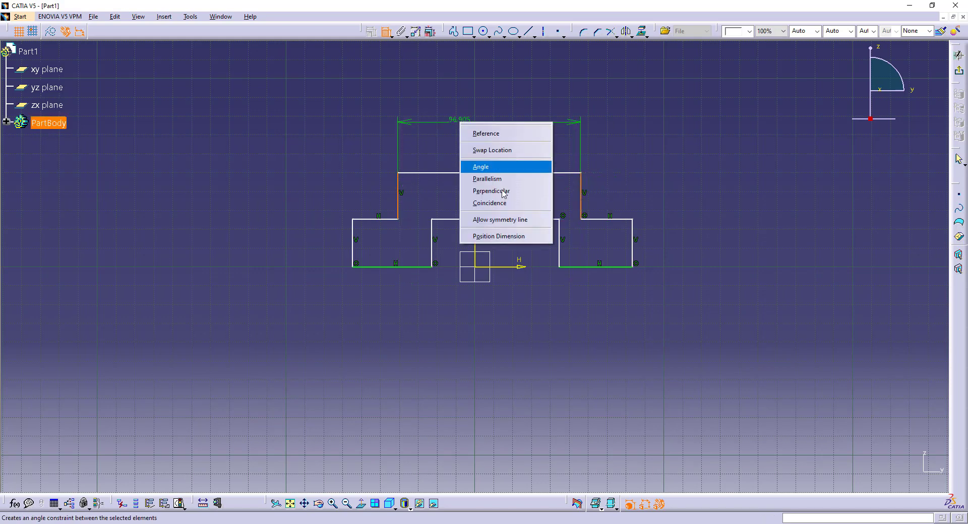
{"action": "left_click", "coordinate": [504, 218]}
{"action": "left_click", "coordinate": [475, 235]}
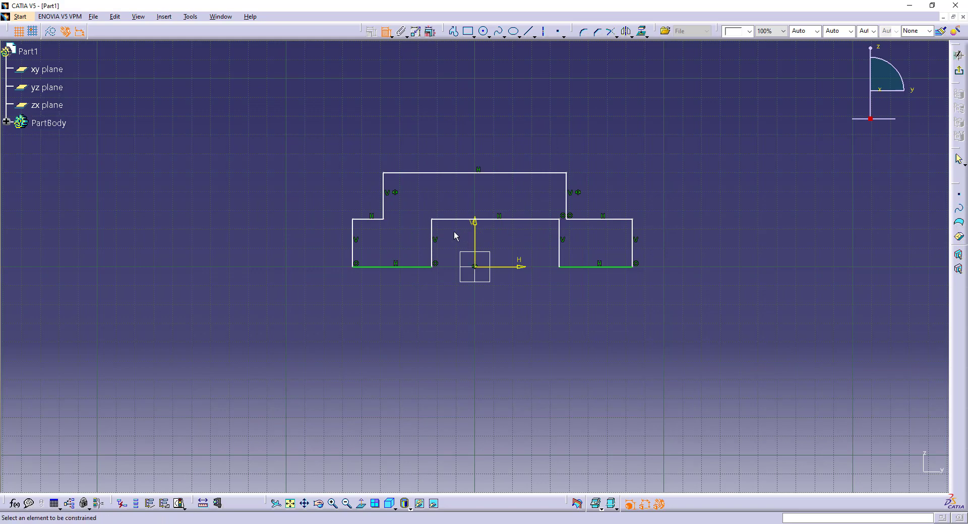
- Make the two vertical sides of the central notch symmetric about the vertical axis
{"action": "left_click", "coordinate": [433, 230]}
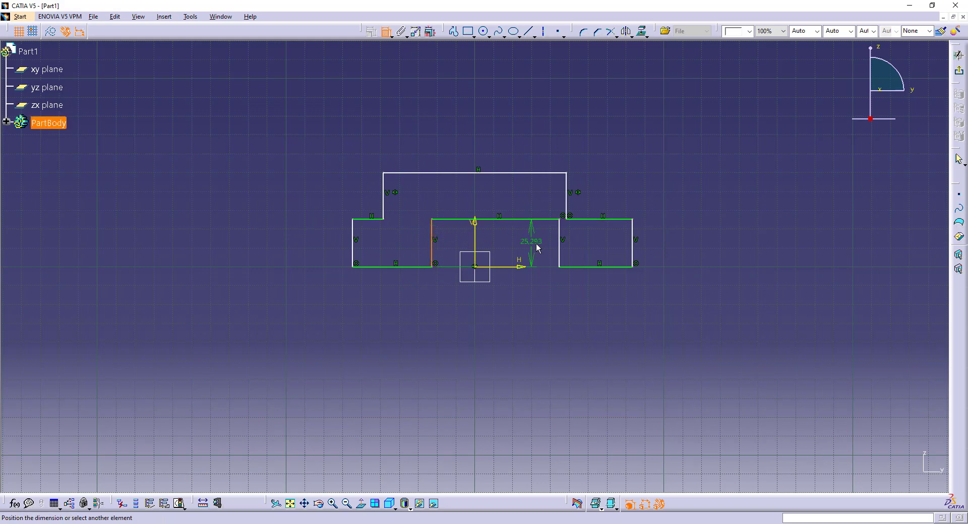
{"action": "left_click", "coordinate": [565, 247]}
{"action": "right_click", "coordinate": [498, 189]}
{"action": "left_click", "coordinate": [551, 284]}
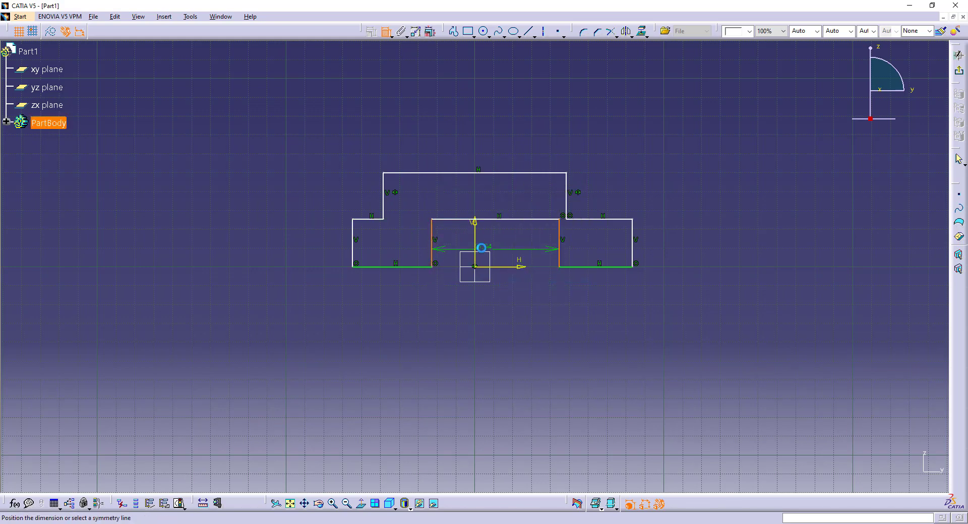
{"action": "left_click", "coordinate": [476, 244]}
- Make the two outermost vertical sides of the profile symmetric about the vertical axis
{"action": "left_click", "coordinate": [352, 256]}
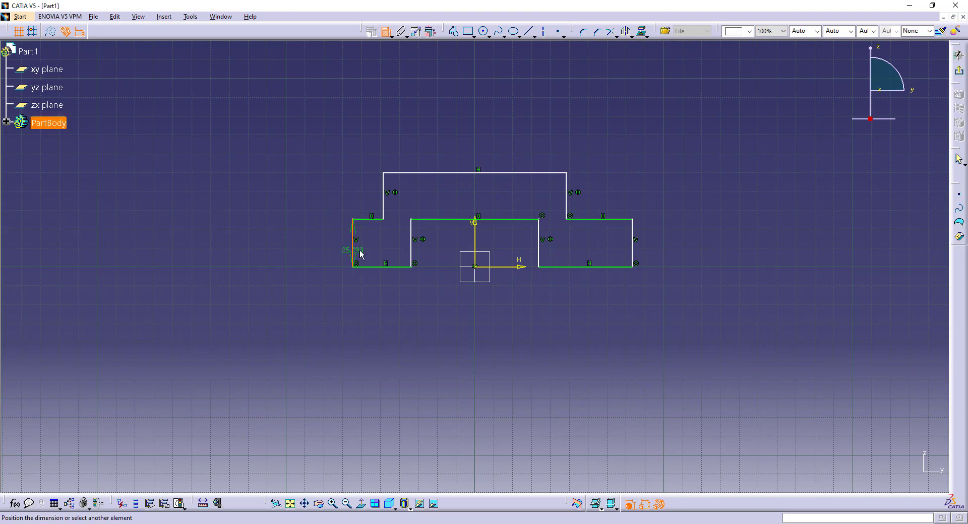
{"action": "left_click", "coordinate": [634, 246]}
{"action": "right_click", "coordinate": [448, 145]}
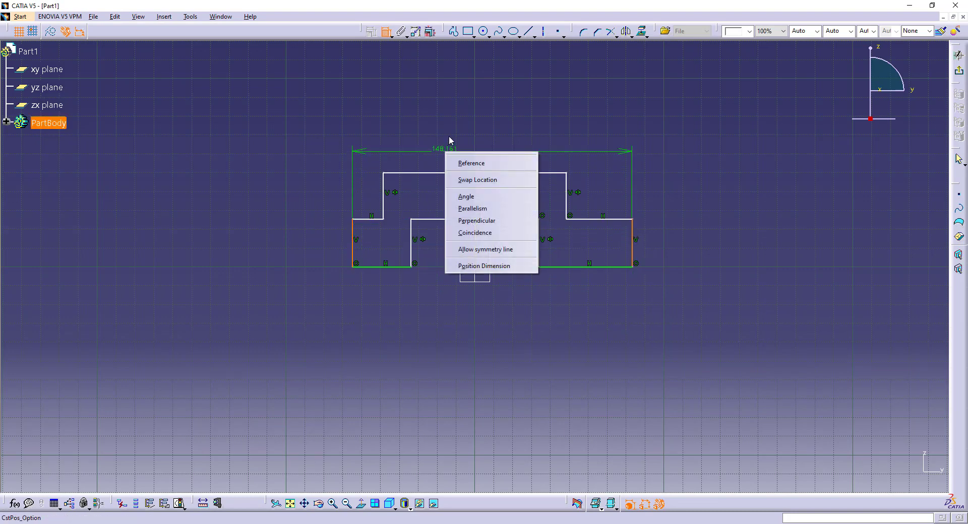
{"action": "left_click", "coordinate": [482, 249]}
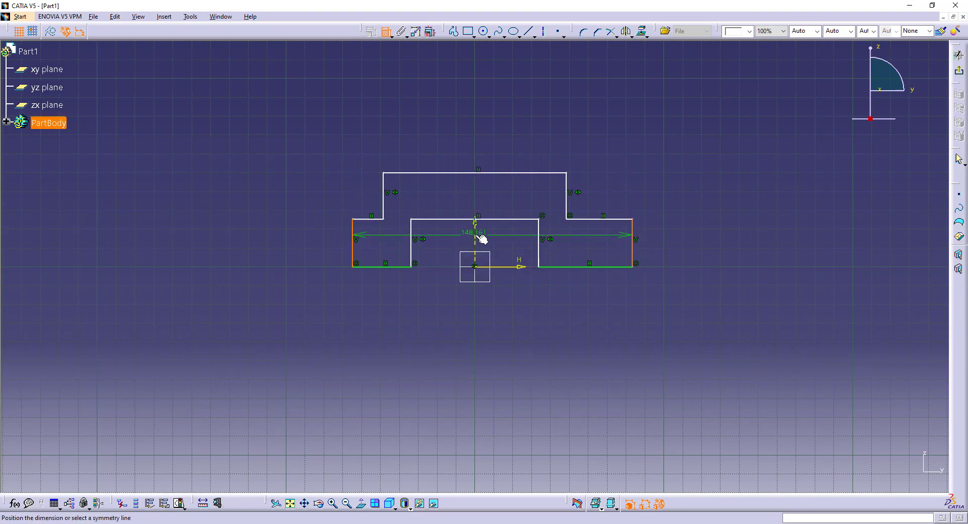
{"action": "left_click", "coordinate": [481, 238]}
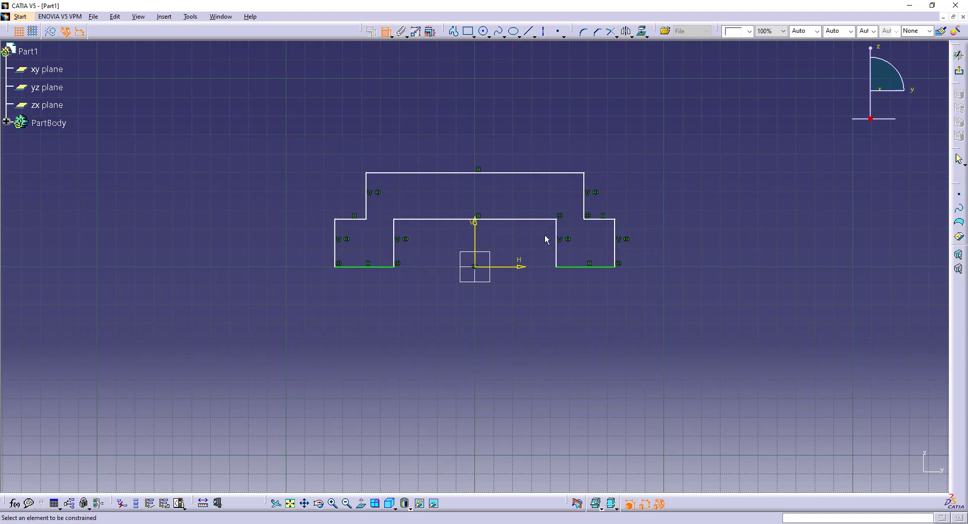
- Dimension the notch's width and the profile's overall width, placing both dimensions below the sketch
{"action": "left_click", "coordinate": [509, 220]}
{"action": "left_click", "coordinate": [483, 306]}
{"action": "left_click", "coordinate": [336, 251]}
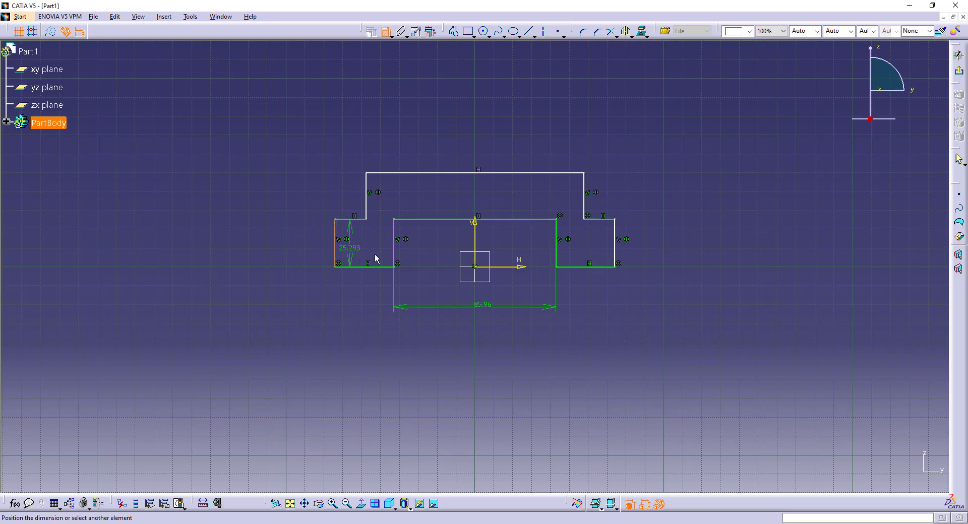
{"action": "left_click", "coordinate": [617, 254]}
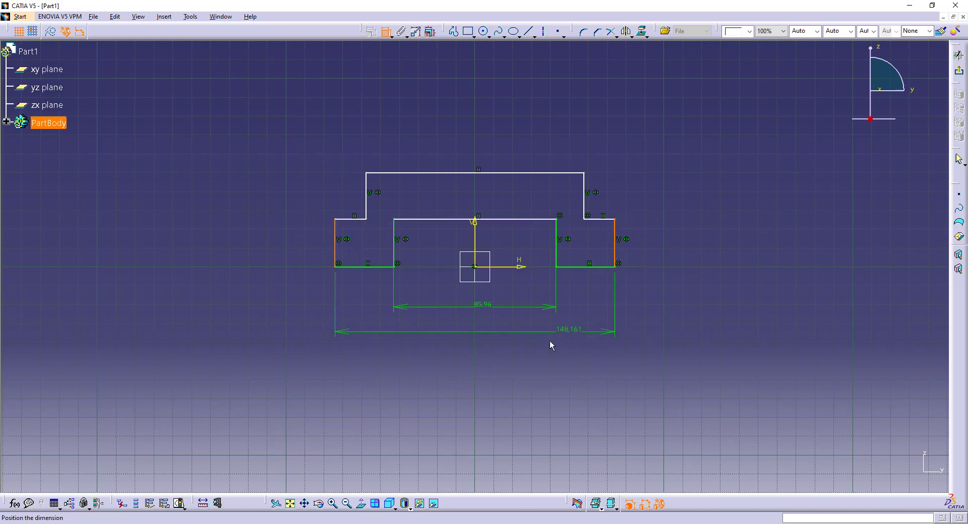
{"action": "left_click", "coordinate": [519, 338]}
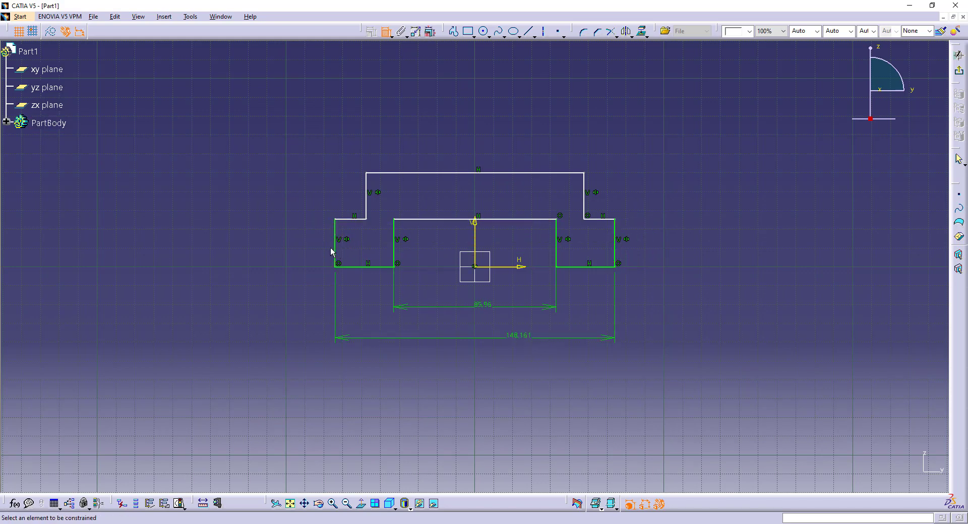
- Dimension the profile's overall height from the bottom edge to the top edge
{"action": "left_click", "coordinate": [360, 269]}
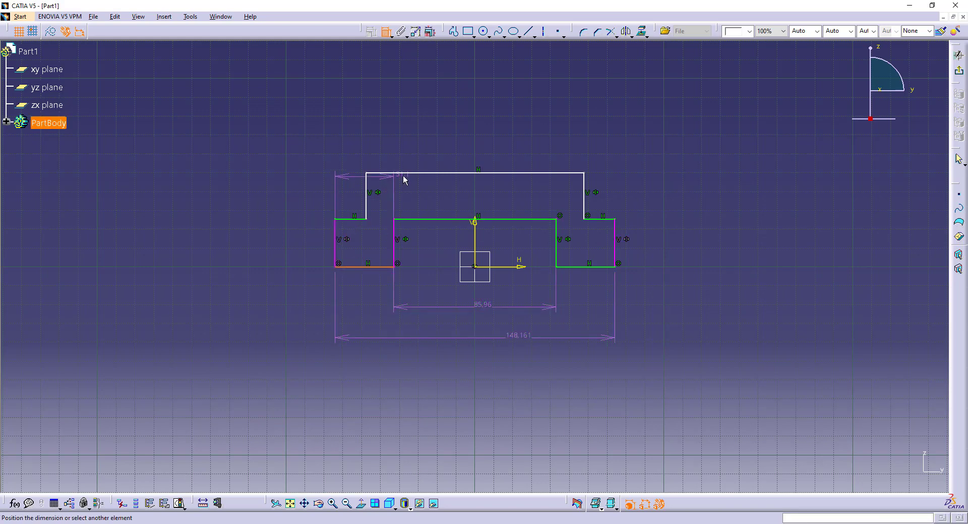
{"action": "left_click", "coordinate": [404, 173]}
{"action": "left_click", "coordinate": [255, 204]}
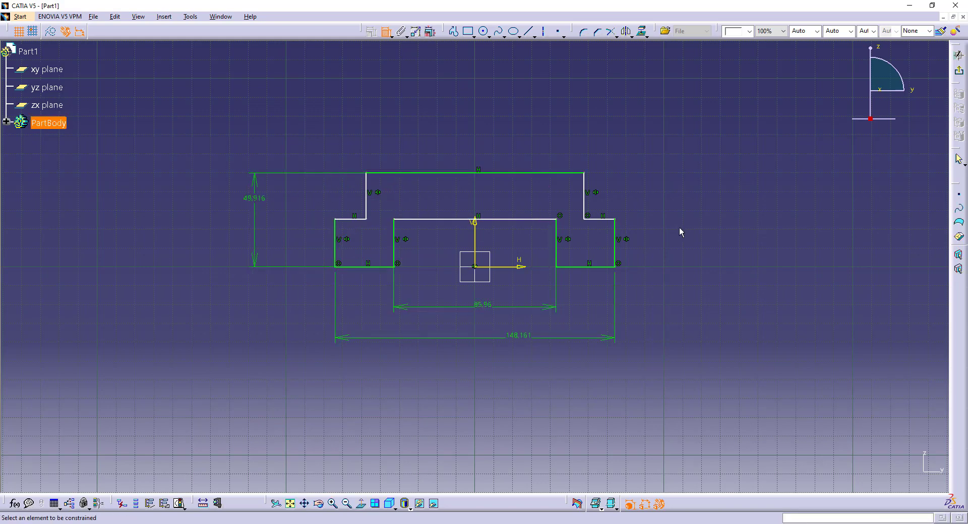
- Dimension the height of the right outer side and the width of the right shoulder
{"action": "left_click", "coordinate": [616, 236]}
{"action": "left_click", "coordinate": [650, 228]}
{"action": "left_click", "coordinate": [601, 220]}
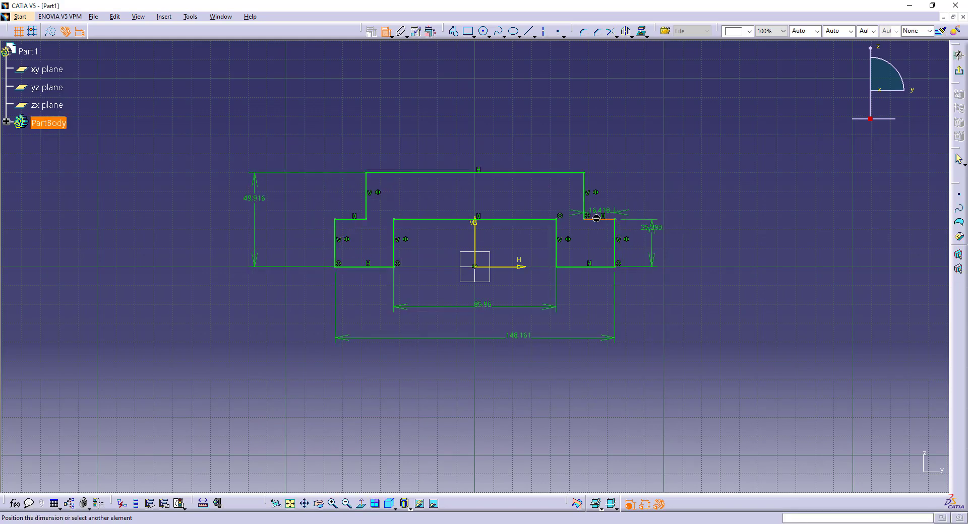
{"action": "left_click", "coordinate": [628, 195]}
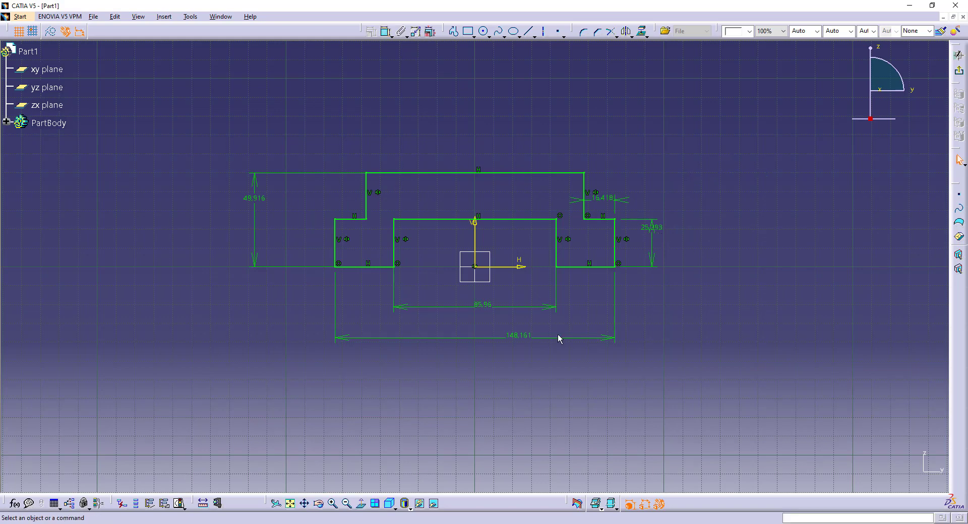
- Set the notch's width to 52 mm and the profile's overall width to 100 mm
{"action": "double_click", "coordinate": [488, 309]}
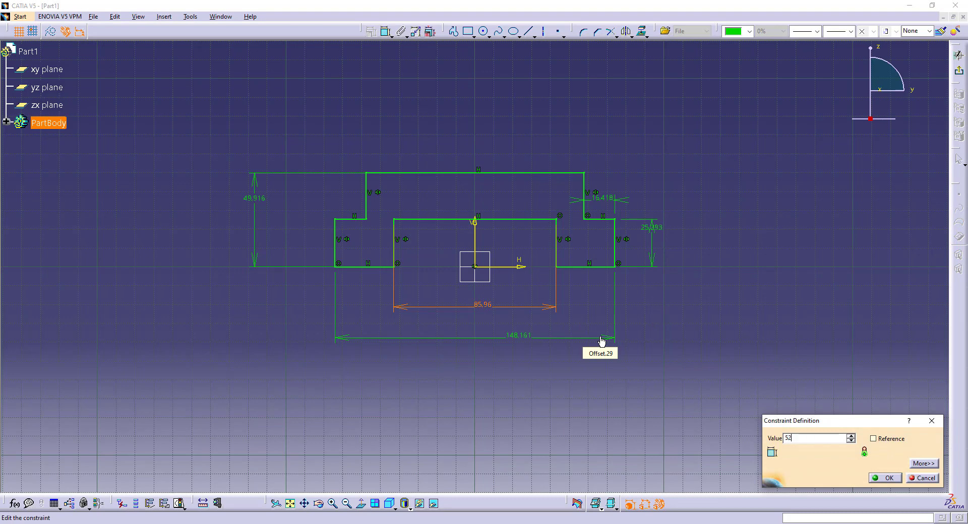
{"action": "key", "text": "Return"}
{"action": "left_click", "coordinate": [560, 345]}
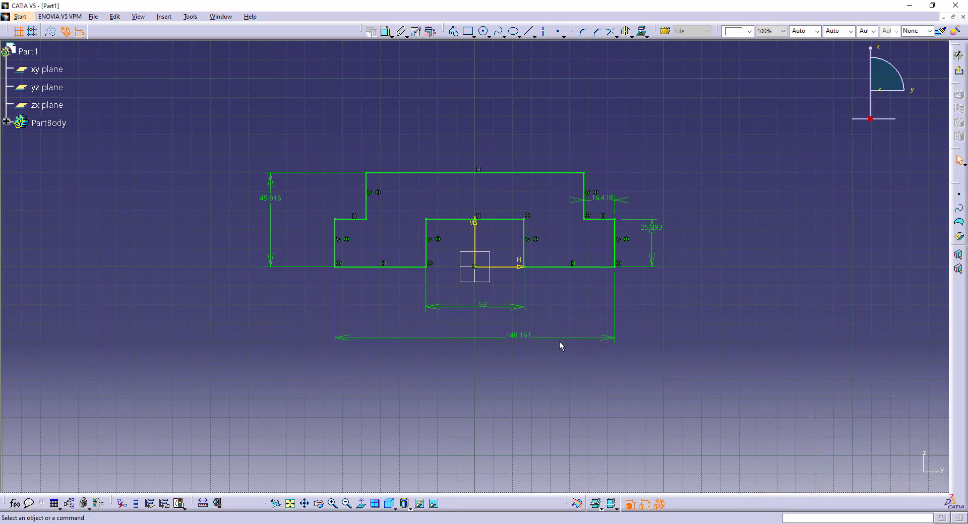
{"action": "double_click", "coordinate": [510, 343]}
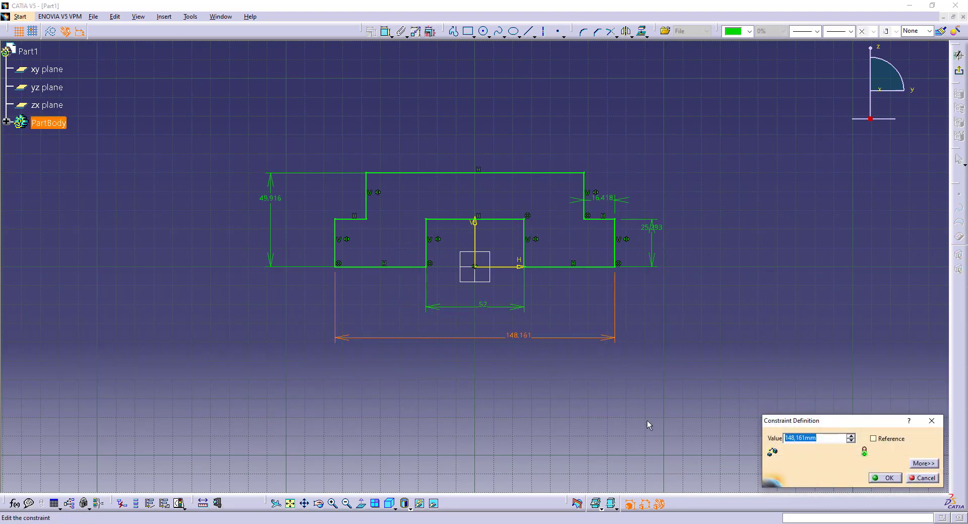
{"action": "type", "text": "100"}
{"action": "key", "text": "Return"}
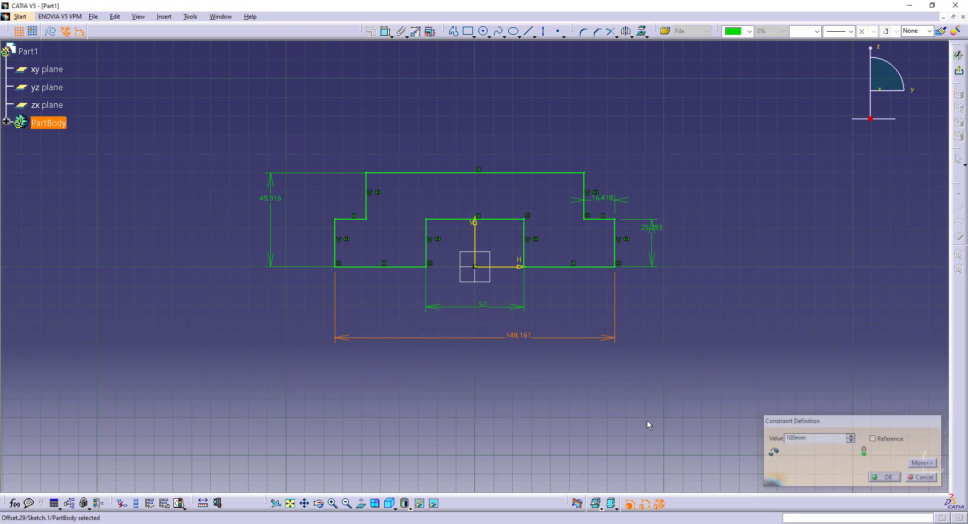
- Set the height of the right outer side to 12 mm
{"action": "double_click", "coordinate": [609, 235]}
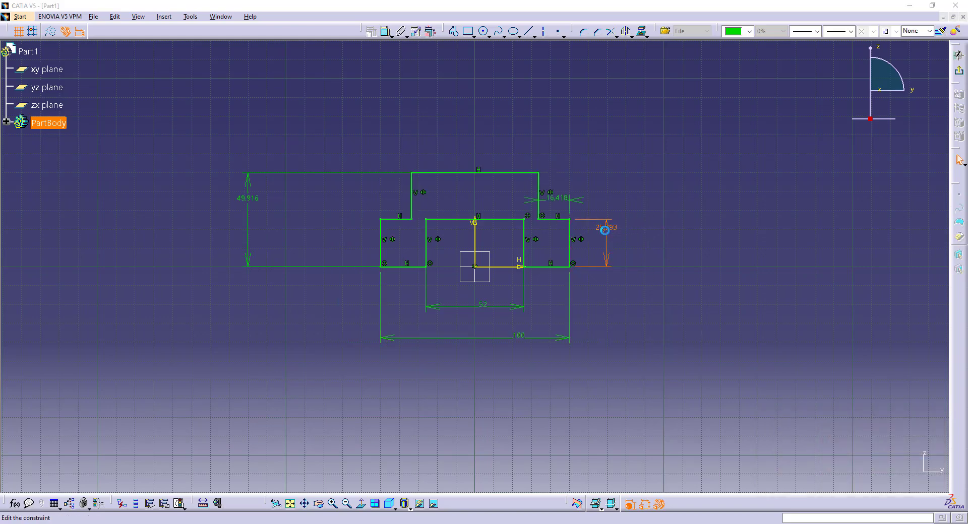
{"action": "type", "text": "12"}
{"action": "key", "text": "Return"}
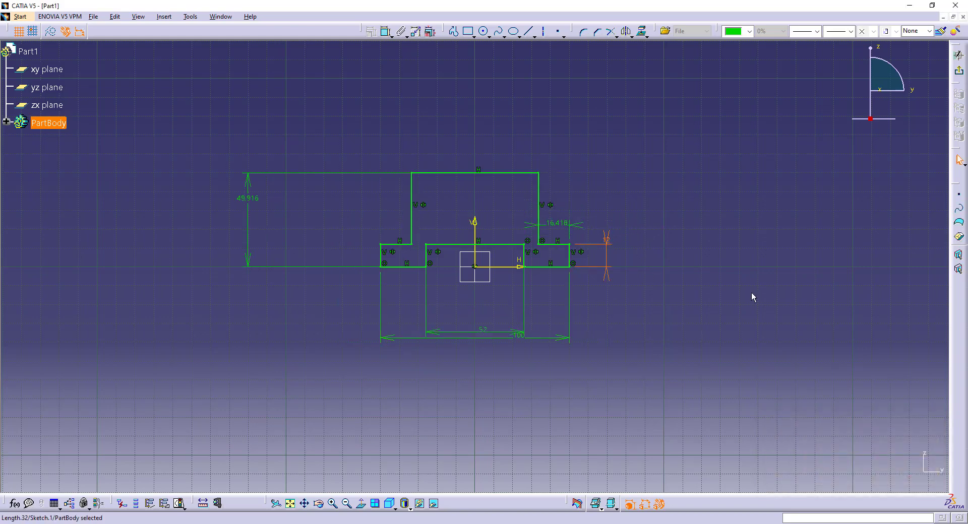
- Set the width of the right shoulder to 21 mm
{"action": "double_click", "coordinate": [556, 224]}
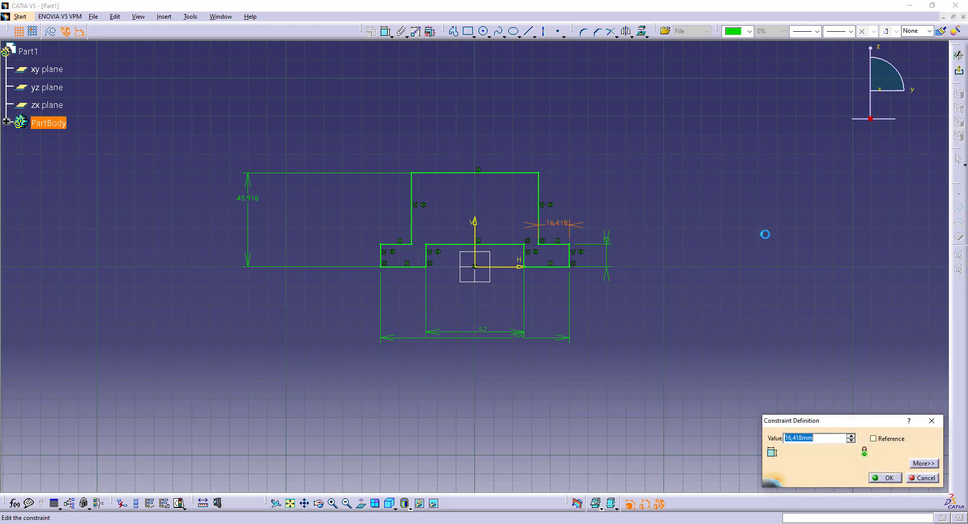
{"action": "type", "text": "21"}
{"action": "key", "text": "Return"}
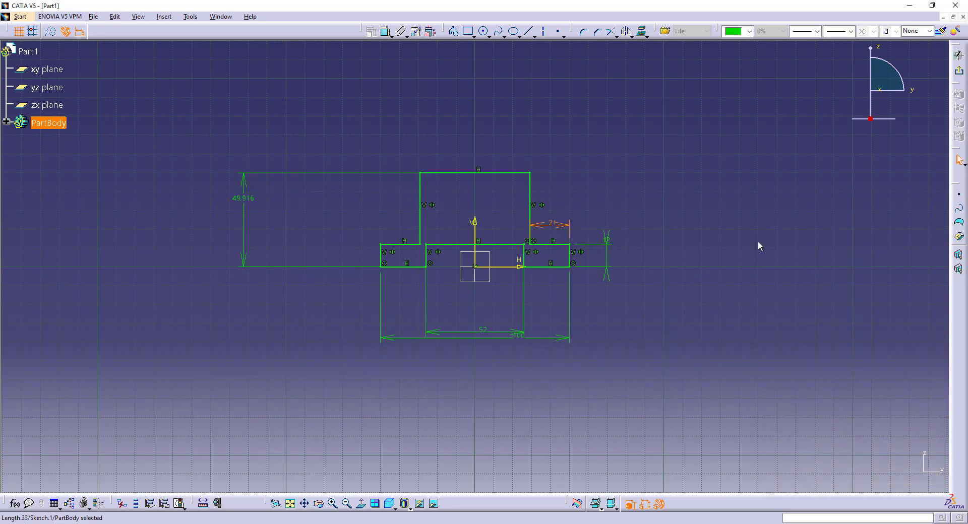
- Set the right shoulder's width to 12 mm and the profile's overall height to 24 mm
{"action": "double_click", "coordinate": [569, 226]}
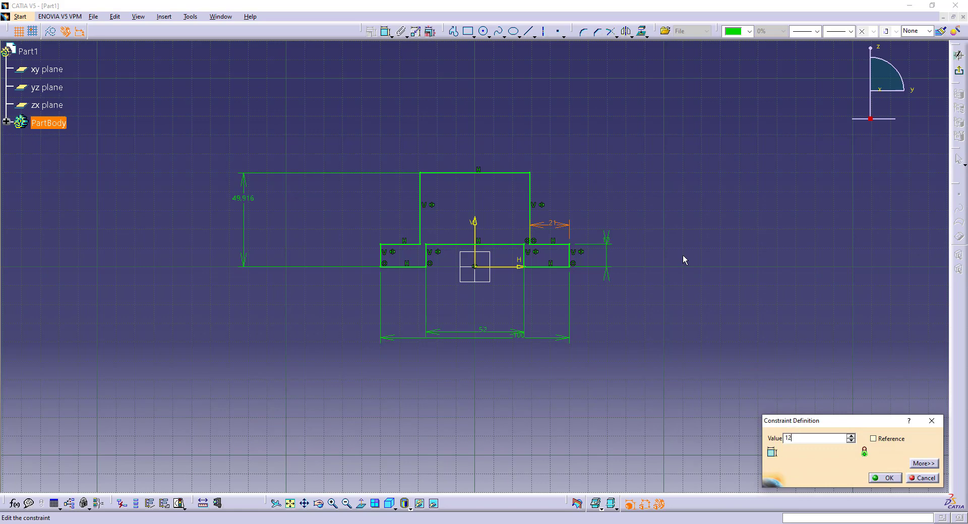
{"action": "key", "text": "Return"}
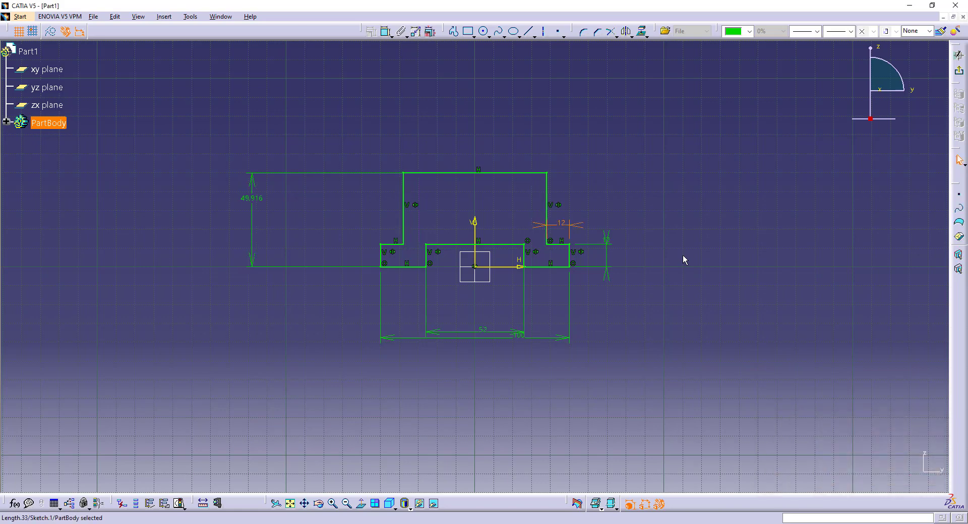
{"action": "double_click", "coordinate": [255, 199]}
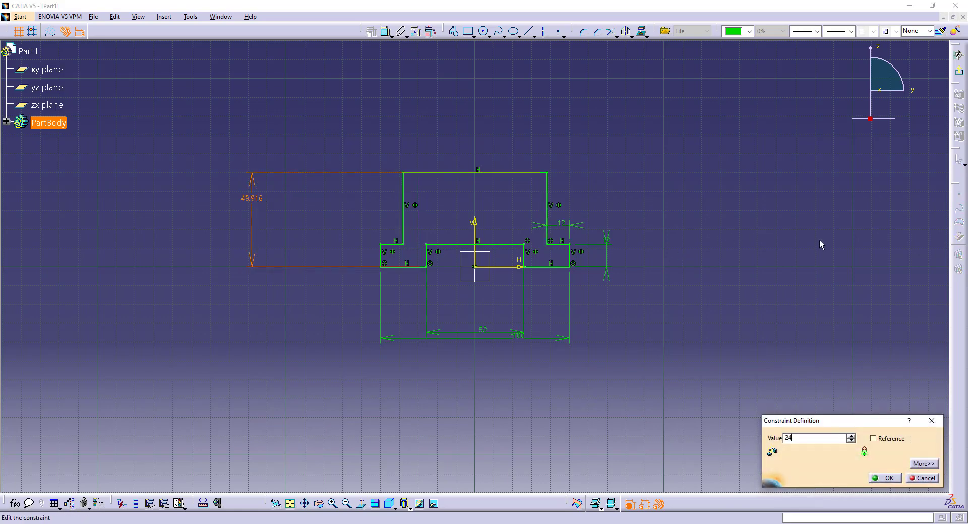
{"action": "key", "text": "Return"}
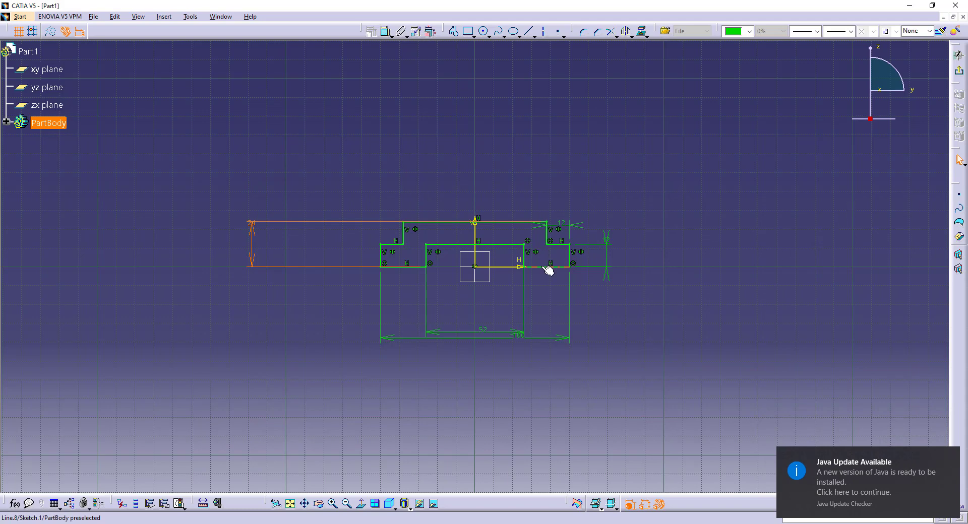
- Move the notch width, overall width and overall height dimensions closer to the profile
{"action": "middle_click_drag", "start_coordinate": [547, 271], "coordinate": [532, 215]}
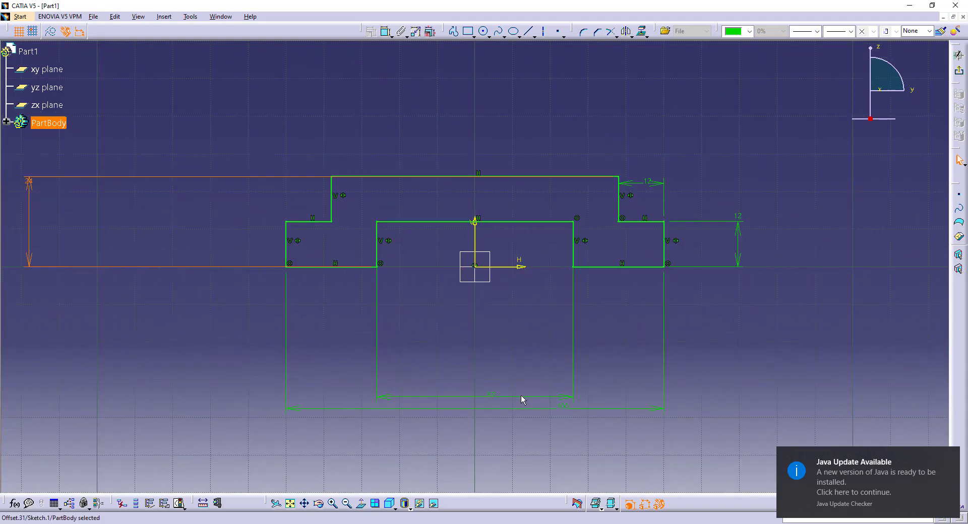
{"action": "left_click_drag", "start_coordinate": [521, 397], "coordinate": [512, 320]}
{"action": "left_click_drag", "start_coordinate": [510, 408], "coordinate": [485, 378]}
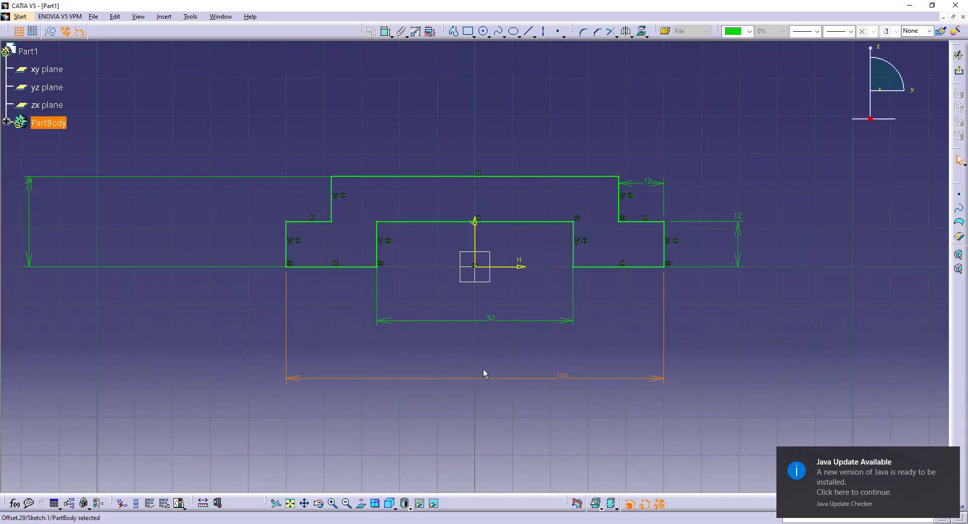
{"action": "left_click", "coordinate": [28, 228]}
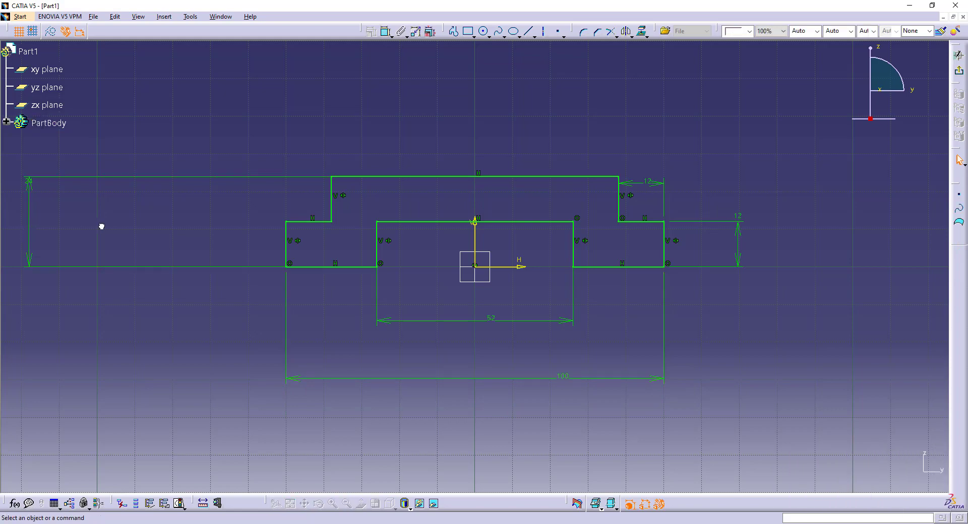
{"action": "left_click_drag", "start_coordinate": [31, 190], "coordinate": [190, 227]}
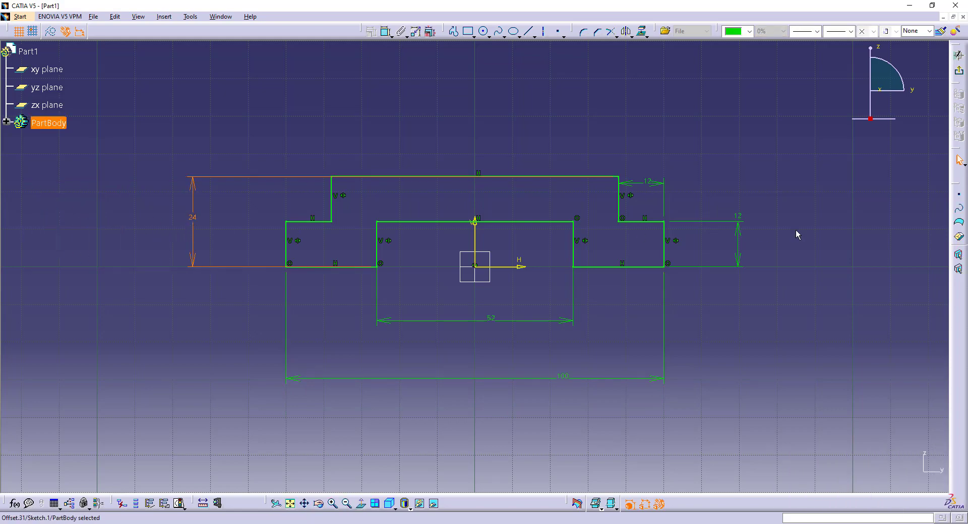
- Finish the sketch and pad the profile 160 mm in the reversed direction
{"action": "left_click", "coordinate": [958, 55]}
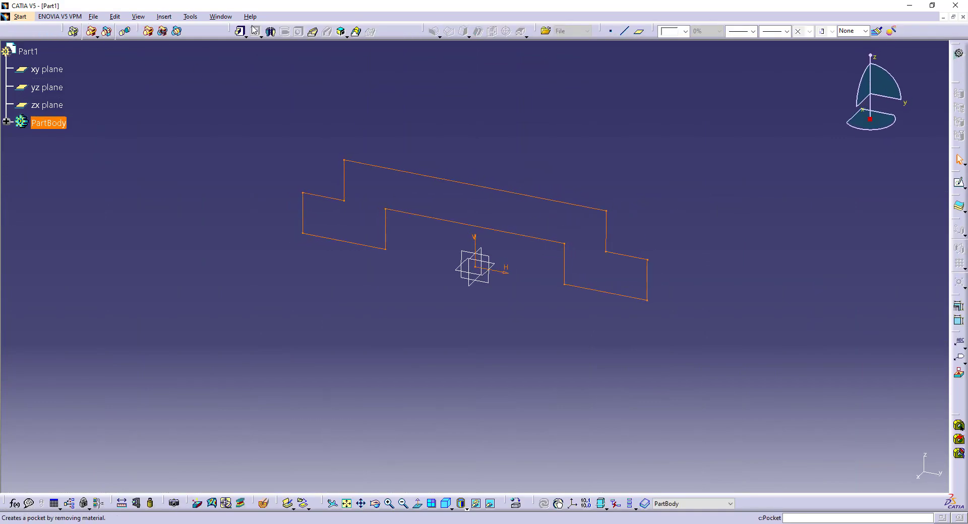
{"action": "left_click", "coordinate": [240, 32]}
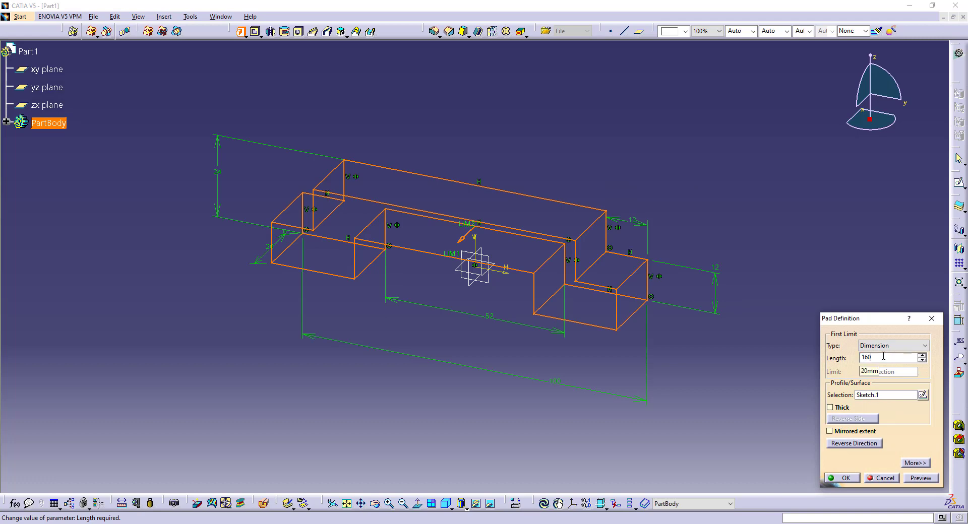
{"action": "left_click", "coordinate": [860, 444]}
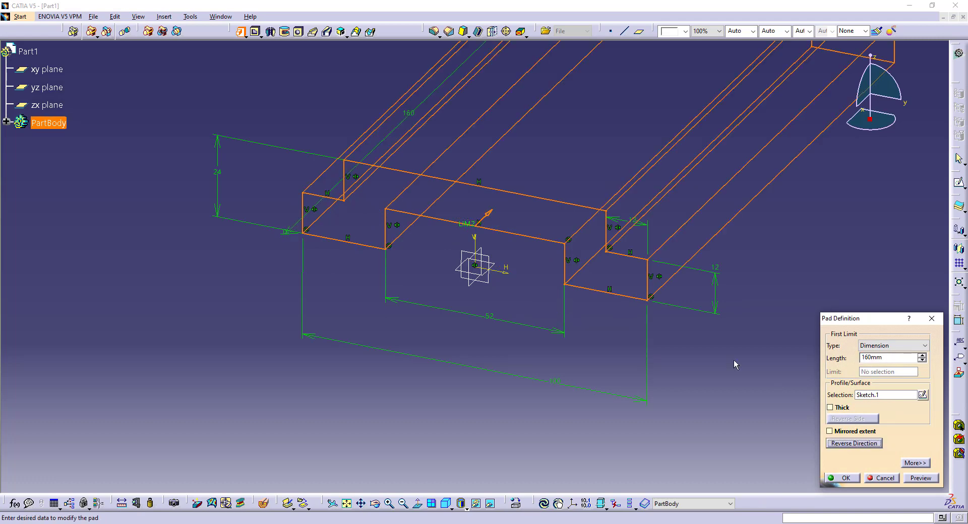
{"action": "scroll", "coordinate": [670, 256], "scroll_direction": "down", "scroll_amount": 3}
{"action": "left_click", "coordinate": [835, 477]}
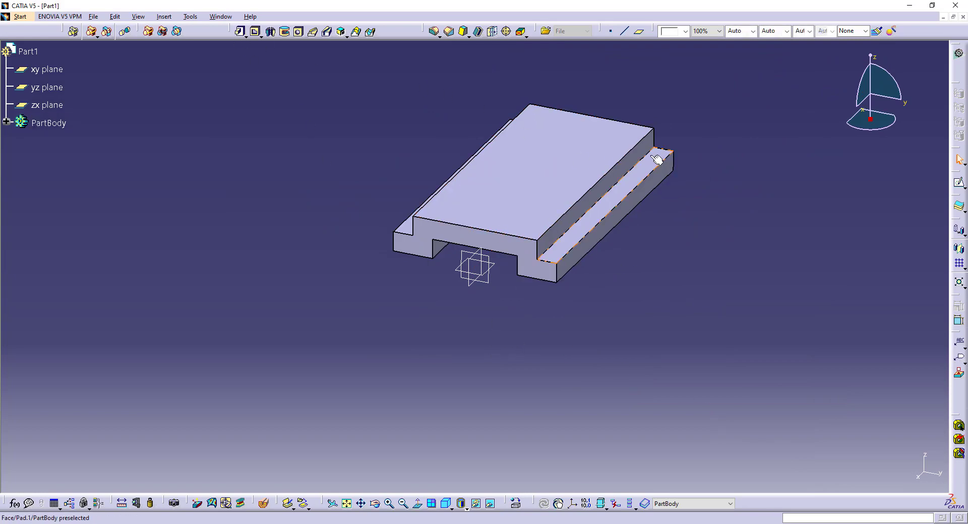
- Start a sketch on the upper step's right side face and draw a rectangle about 69 mm tall above the base, near its far end
{"action": "left_click", "coordinate": [632, 163]}
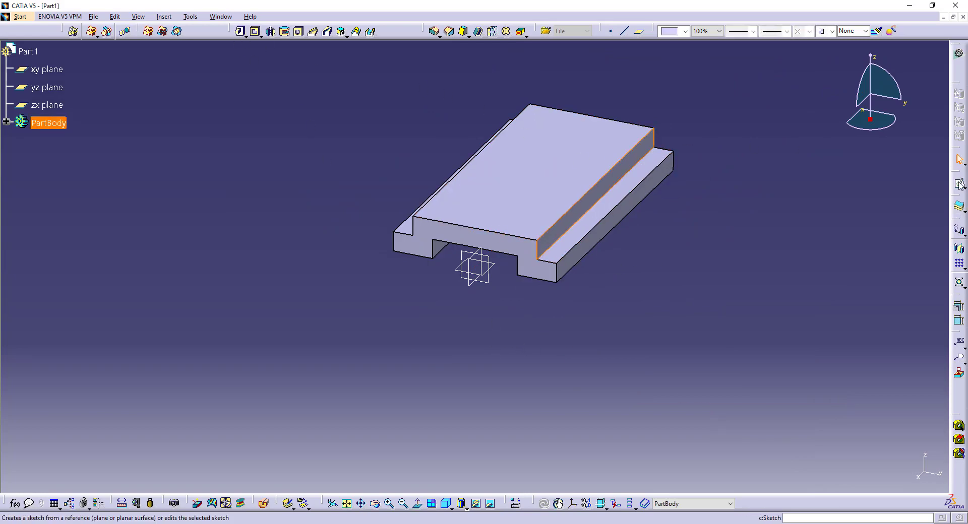
{"action": "left_click", "coordinate": [960, 183]}
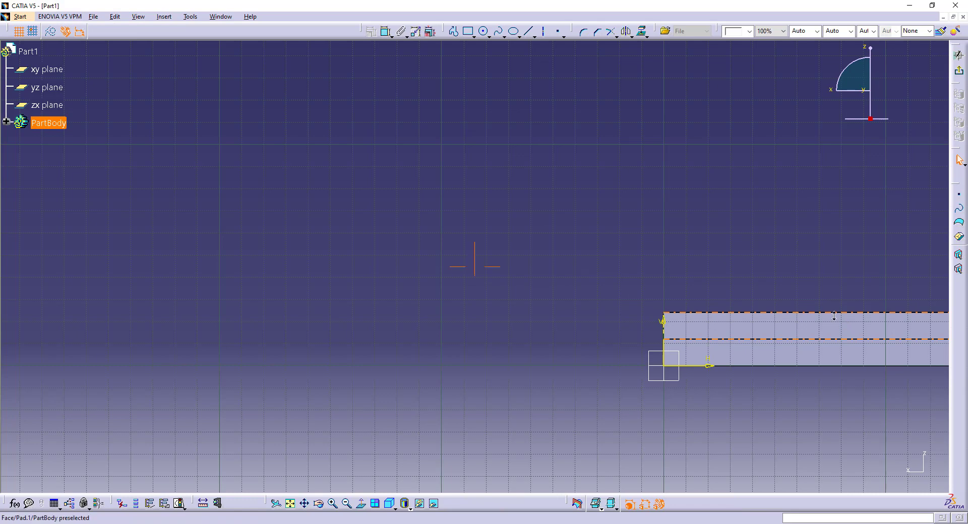
{"action": "middle_click_drag", "start_coordinate": [833, 317], "coordinate": [462, 274]}
{"action": "left_click", "coordinate": [485, 233]}
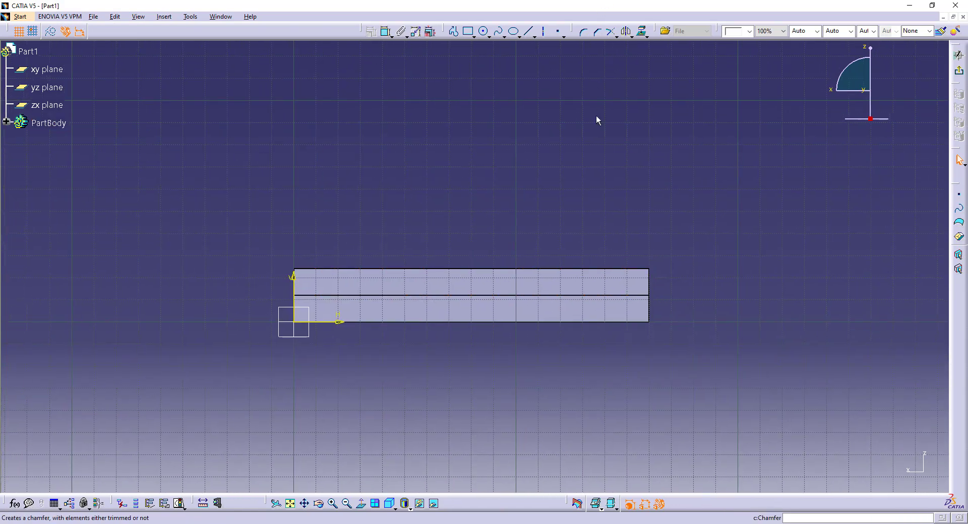
{"action": "left_click", "coordinate": [473, 35]}
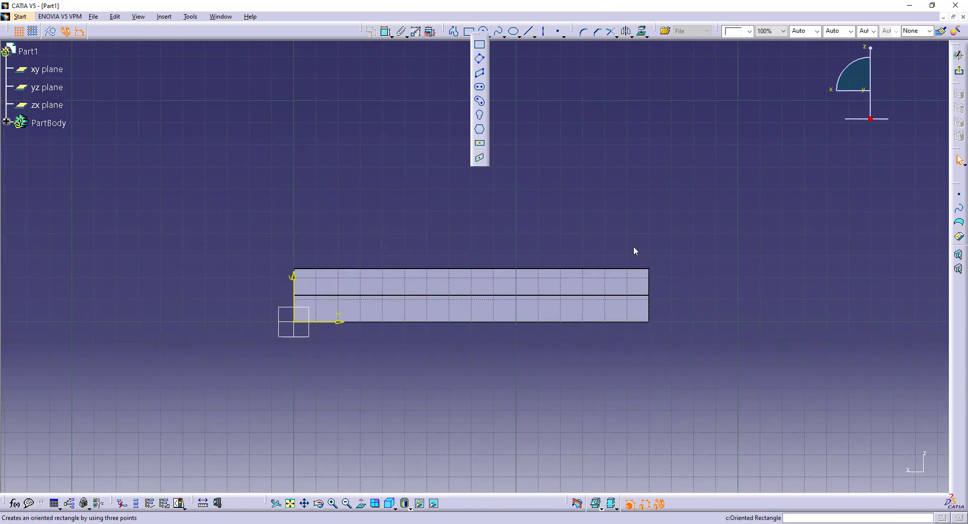
{"action": "left_click", "coordinate": [480, 41]}
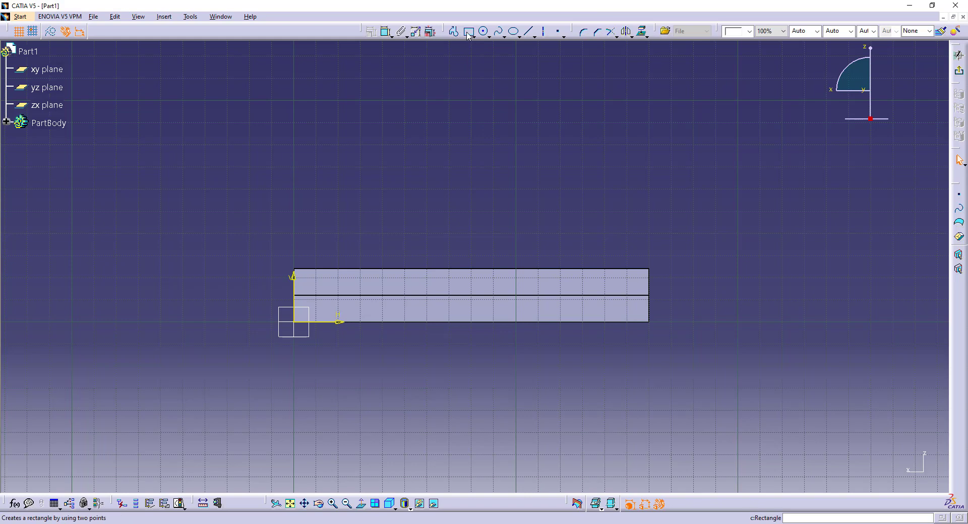
{"action": "left_click", "coordinate": [644, 258]}
{"action": "left_click", "coordinate": [521, 105]}
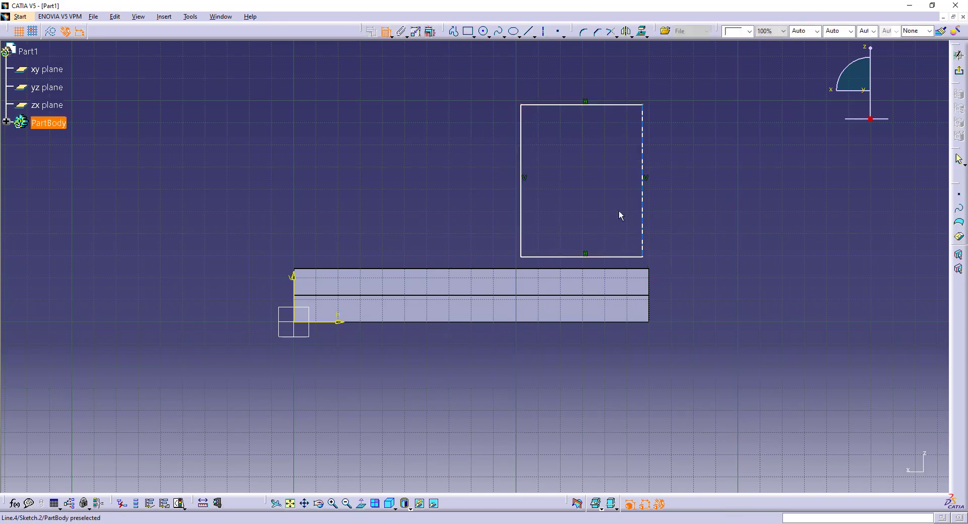
- Make the rectangle's lower edge coincident with the base's top edge and its outer side coincident with the base's far end
{"action": "left_click", "coordinate": [627, 257]}
{"action": "left_click", "coordinate": [627, 269]}
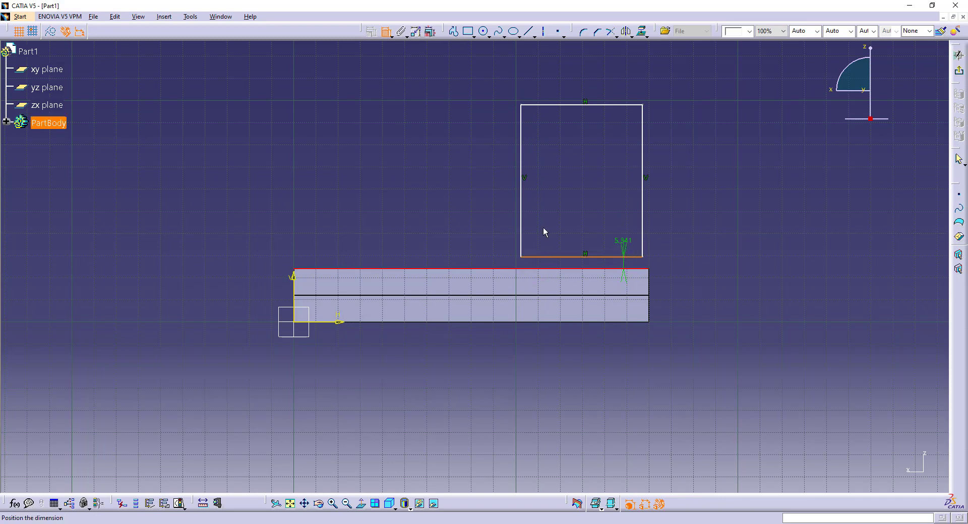
{"action": "right_click", "coordinate": [457, 216]}
{"action": "left_click", "coordinate": [499, 298]}
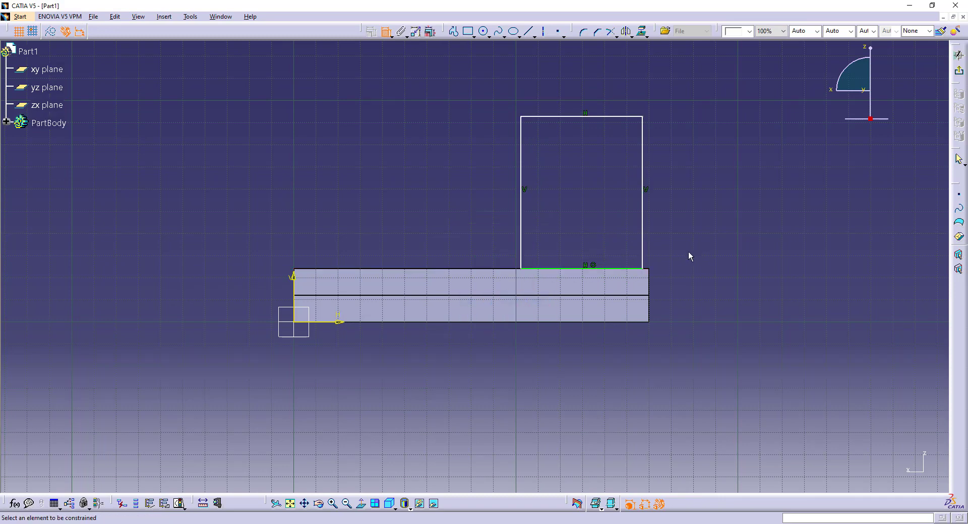
{"action": "left_click", "coordinate": [643, 263]}
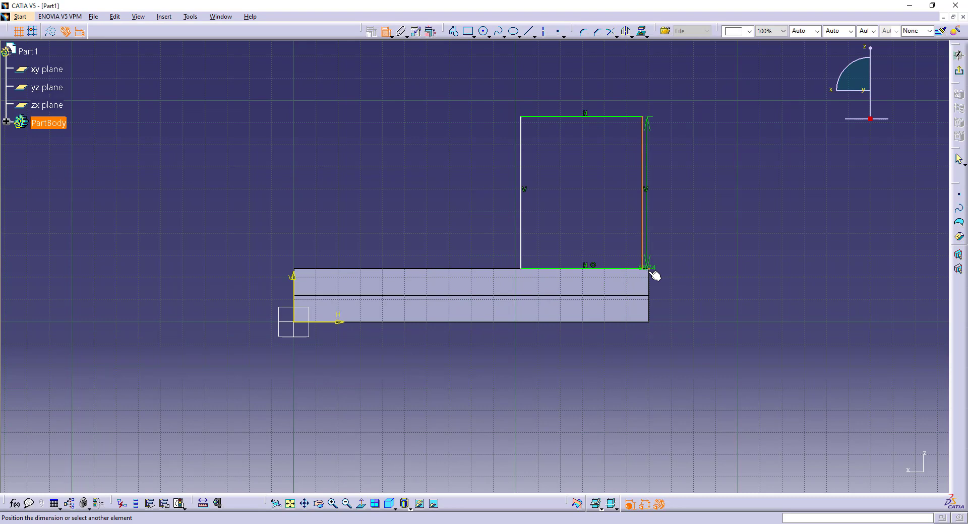
{"action": "right_click", "coordinate": [680, 238]}
{"action": "left_click", "coordinate": [703, 298]}
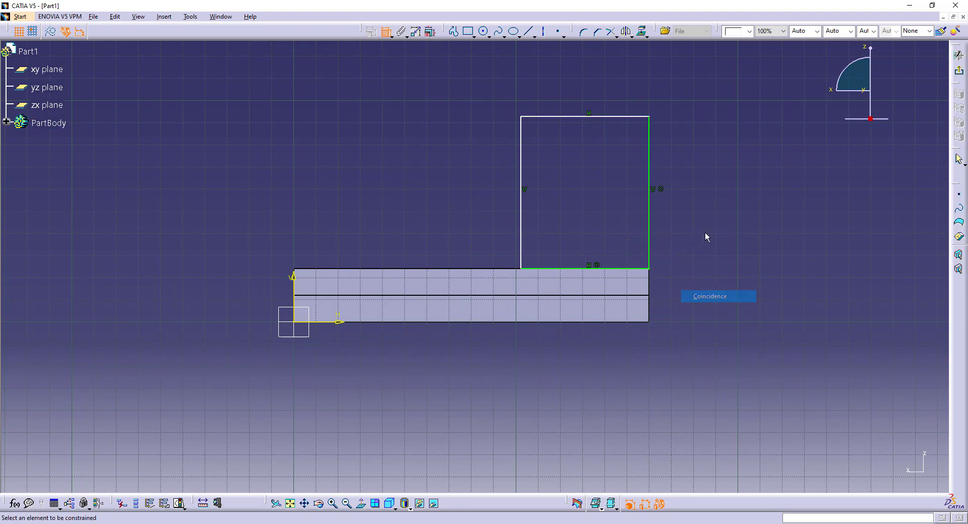
- Dimension the rectangle's width and height
{"action": "left_click", "coordinate": [559, 116]}
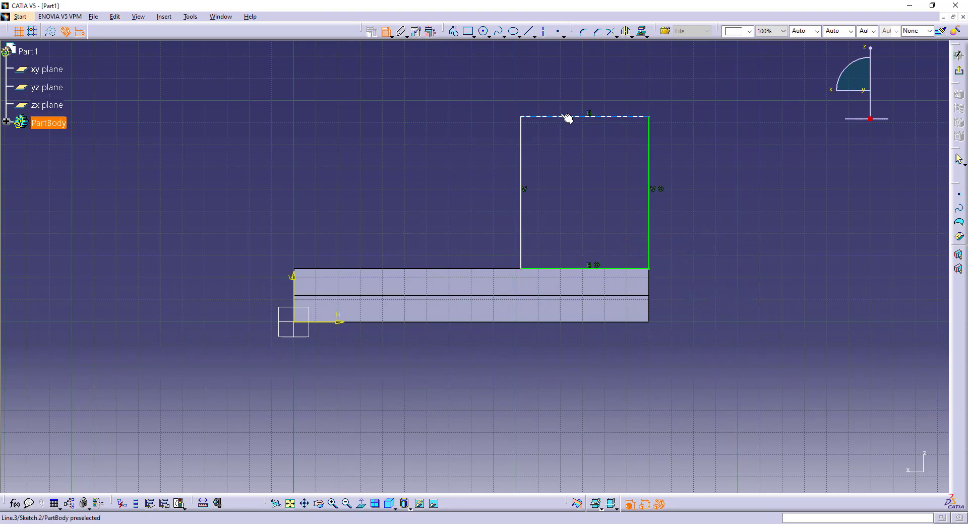
{"action": "left_click", "coordinate": [558, 89]}
{"action": "left_click", "coordinate": [522, 158]}
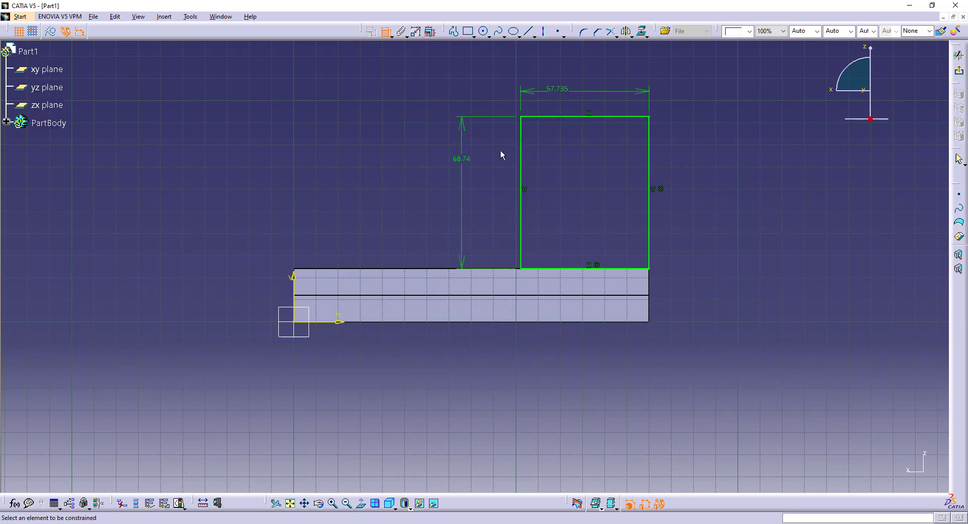
{"action": "left_click", "coordinate": [462, 160]}
- Check the reference drawing in the photo viewer, and set the rectangle's width to 60 mm and its height to 72 mm
{"action": "double_click", "coordinate": [555, 88]}
{"action": "key", "text": "alt+Tab"}
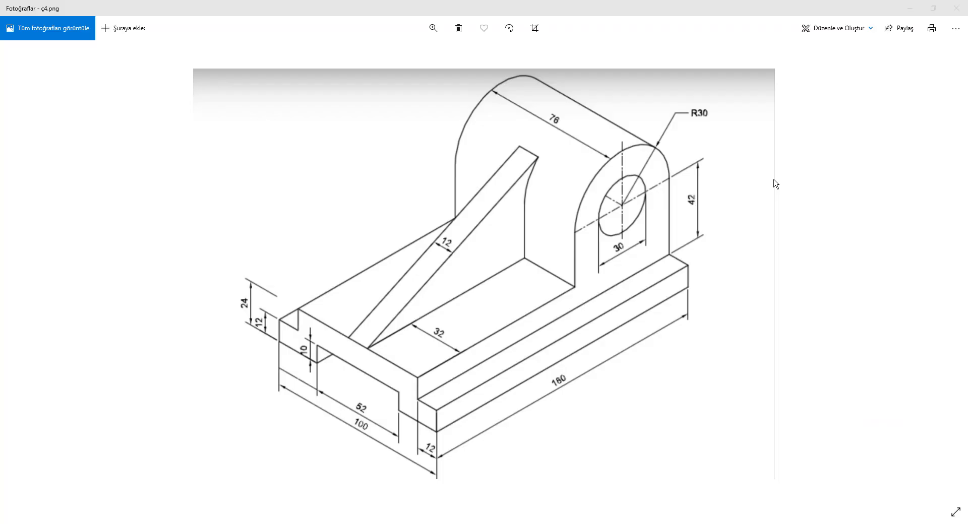
{"action": "key", "text": "alt+Tab"}
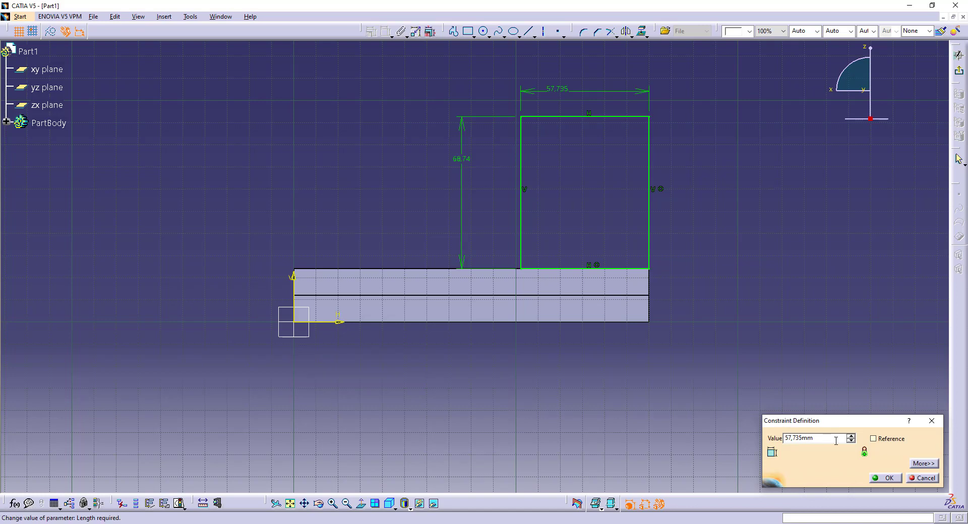
{"action": "left_click_drag", "start_coordinate": [836, 441], "coordinate": [685, 427]}
{"action": "type", "text": "6"}
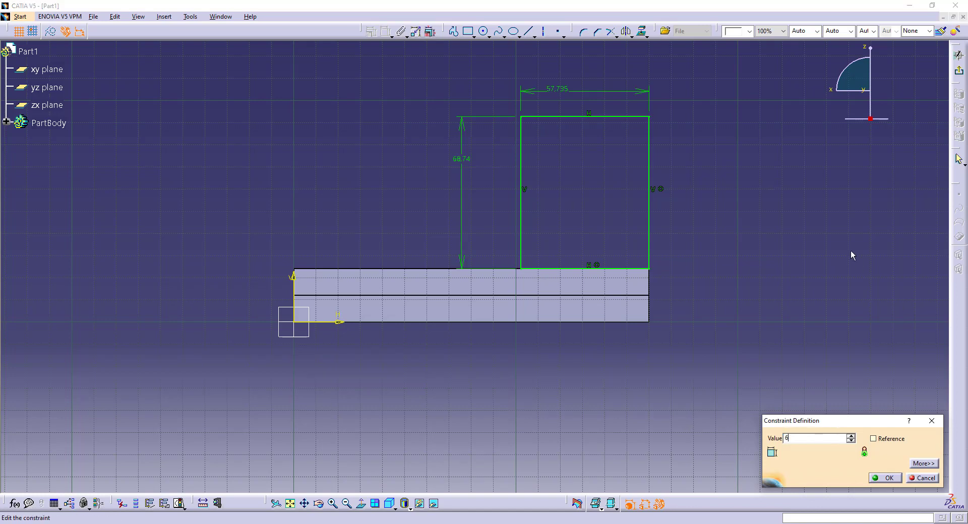
{"action": "type", "text": "0"}
{"action": "key", "text": "Return"}
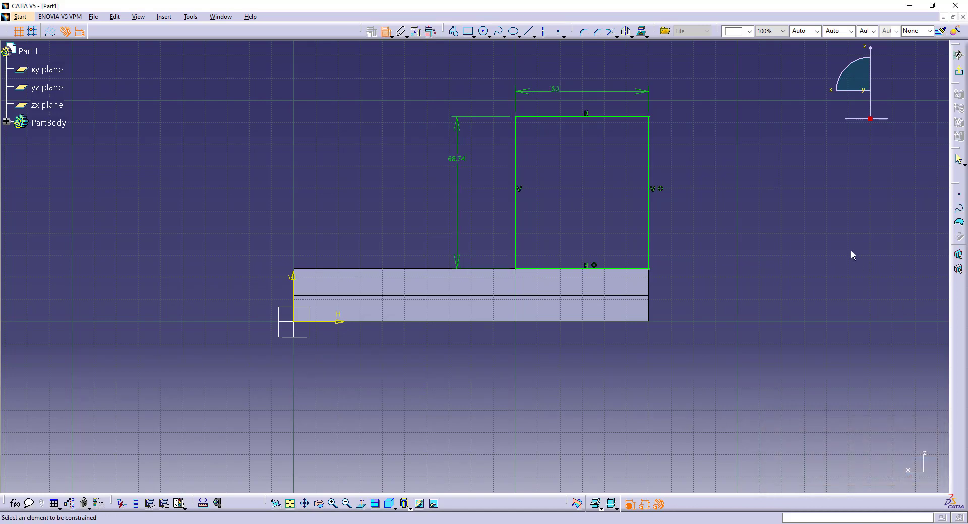
{"action": "double_click", "coordinate": [455, 158]}
{"action": "type", "text": "72"}
{"action": "key", "text": "Return"}
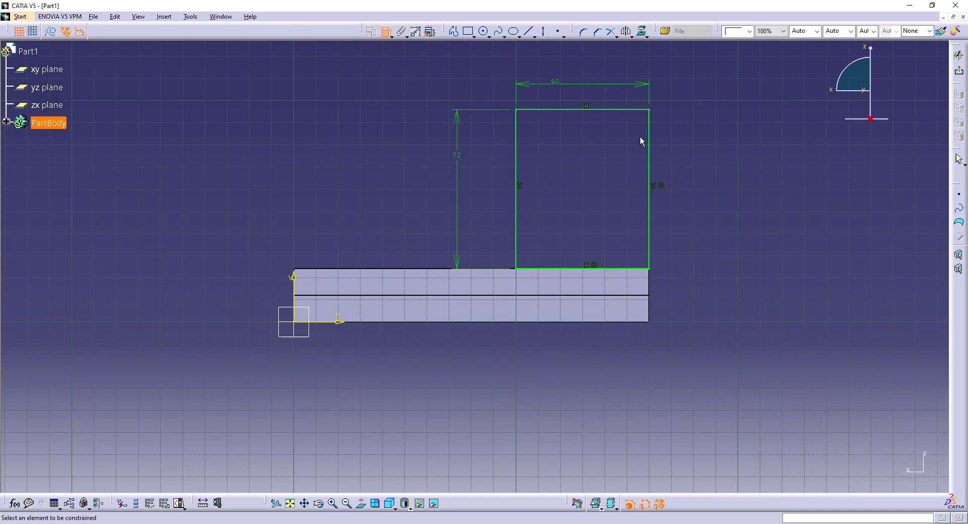
- Finish the sketch and pad the rectangle in the reversed direction, up to the plane of the upper step's opposite side face
{"action": "left_click", "coordinate": [959, 71]}
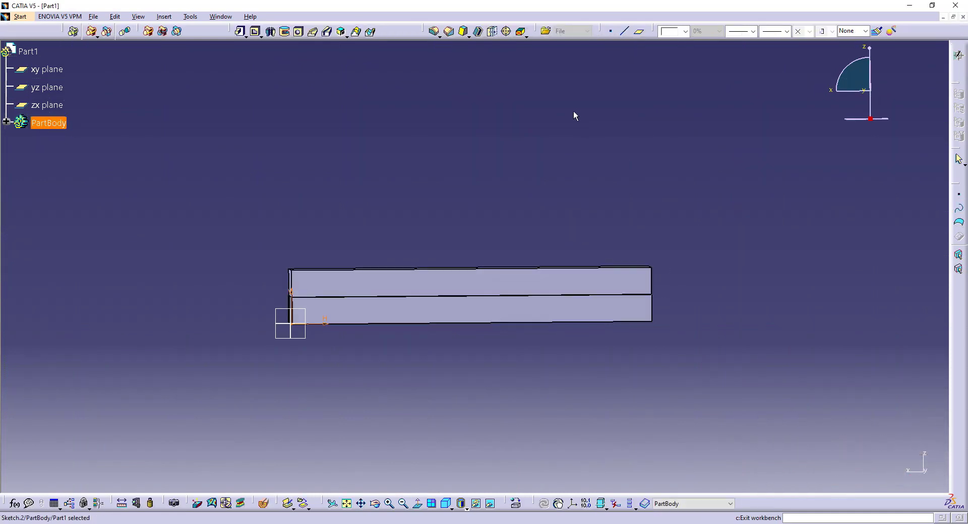
{"action": "left_click", "coordinate": [240, 32]}
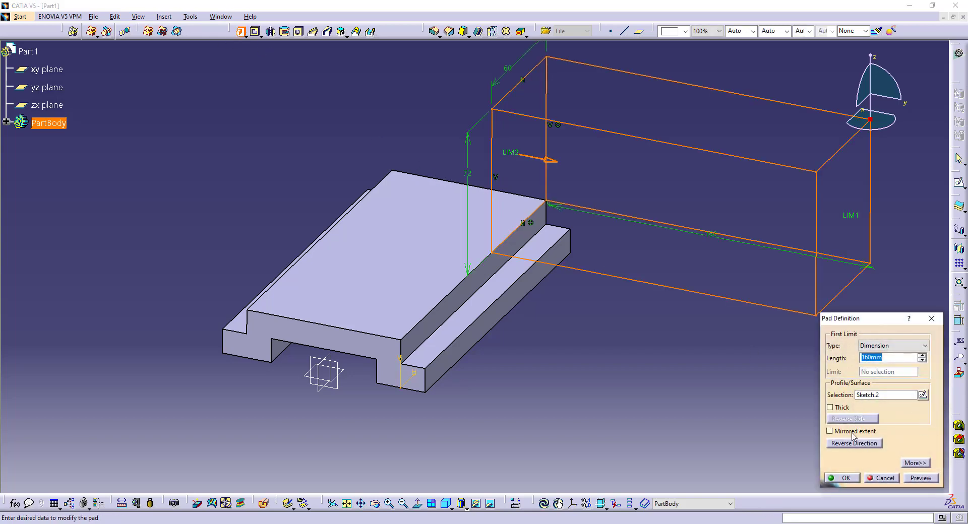
{"action": "left_click", "coordinate": [853, 442]}
{"action": "left_click", "coordinate": [888, 346]}
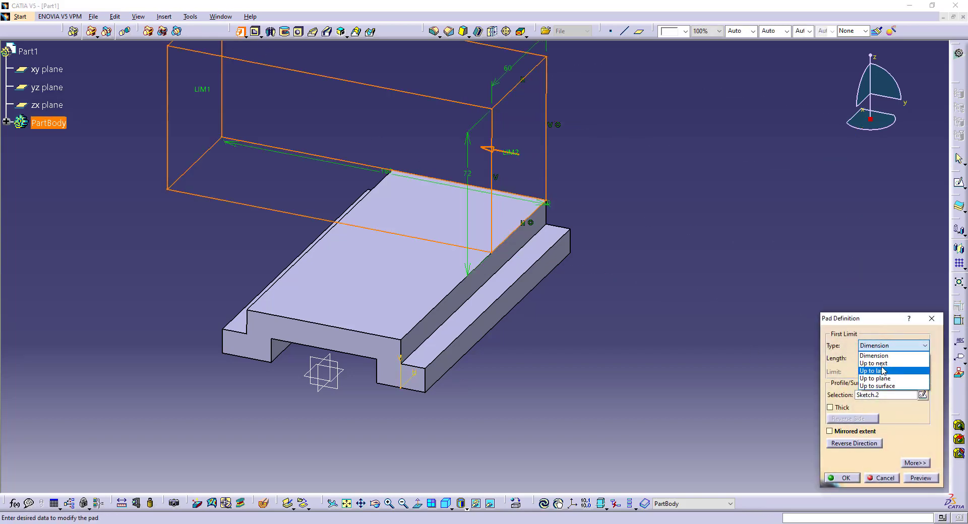
{"action": "left_click", "coordinate": [881, 378]}
{"action": "middle_click_drag", "start_coordinate": [218, 313], "coordinate": [361, 313]}
{"action": "left_click", "coordinate": [407, 283]}
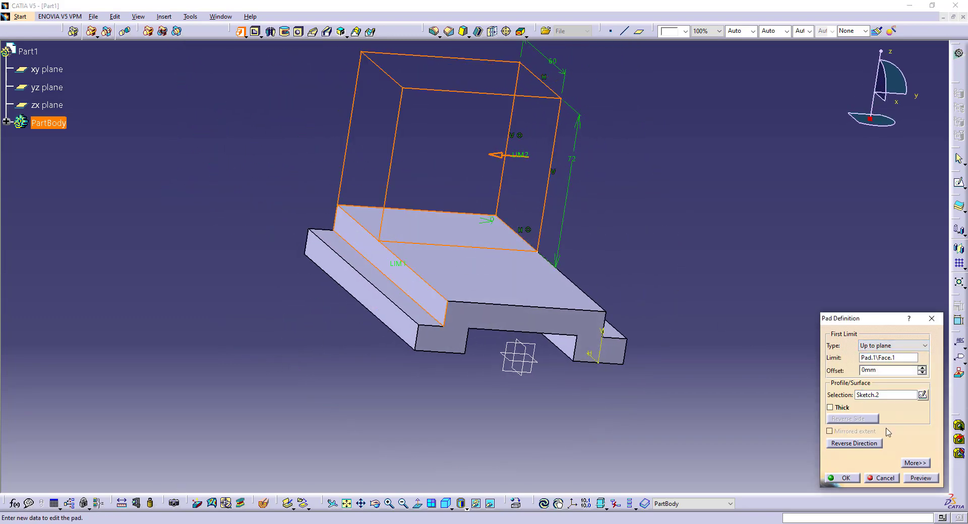
{"action": "left_click", "coordinate": [840, 478]}
{"action": "middle_click_drag", "start_coordinate": [787, 272], "coordinate": [559, 252]}
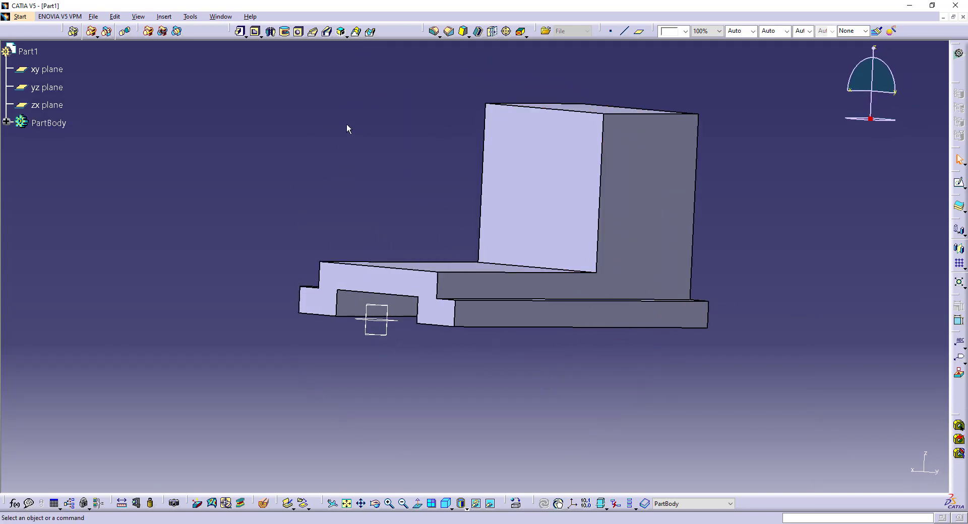
{"action": "middle_click_drag", "start_coordinate": [417, 128], "coordinate": [417, 165]}
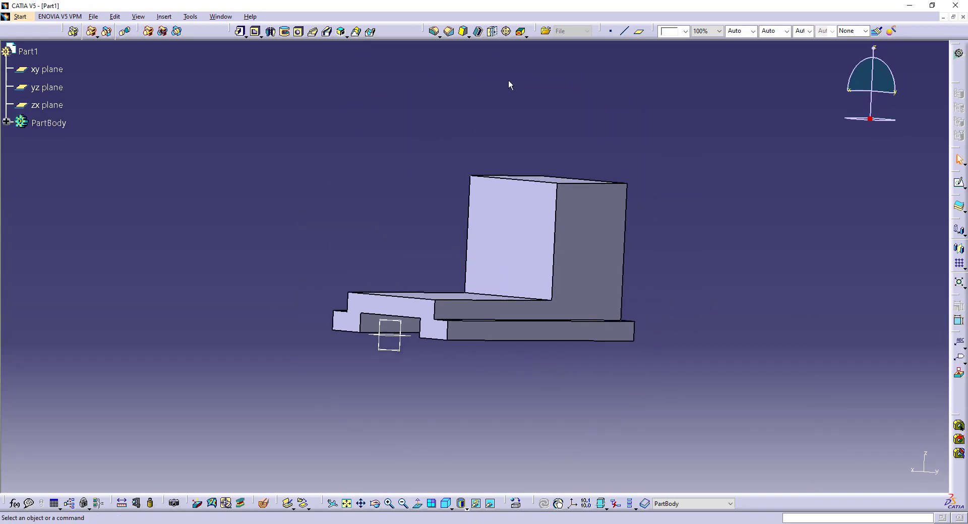
- Fillet the upright block's two opposite top edges, front and rear, with a 30 mm radius
{"action": "left_click", "coordinate": [432, 29]}
{"action": "middle_click_drag", "start_coordinate": [471, 80], "coordinate": [540, 180]}
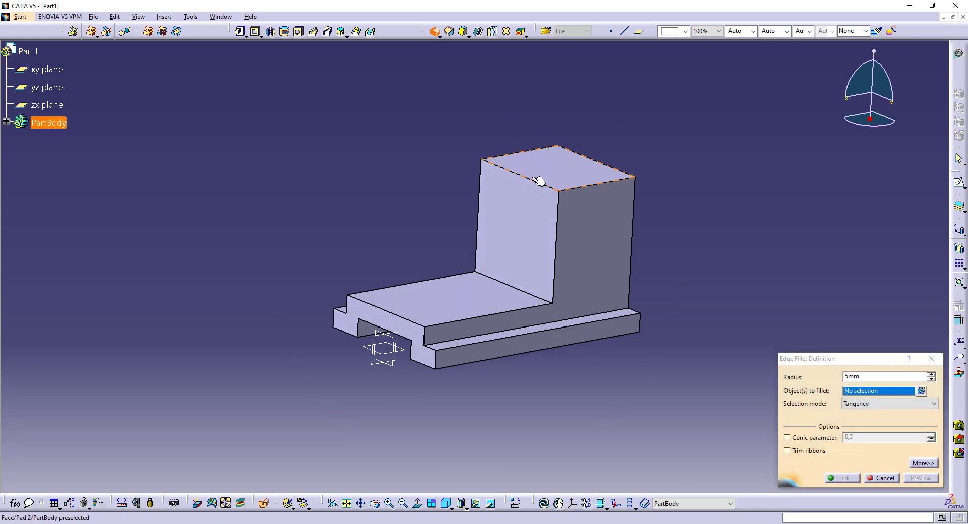
{"action": "left_click", "coordinate": [532, 181]}
{"action": "middle_click_drag", "start_coordinate": [670, 163], "coordinate": [621, 194]}
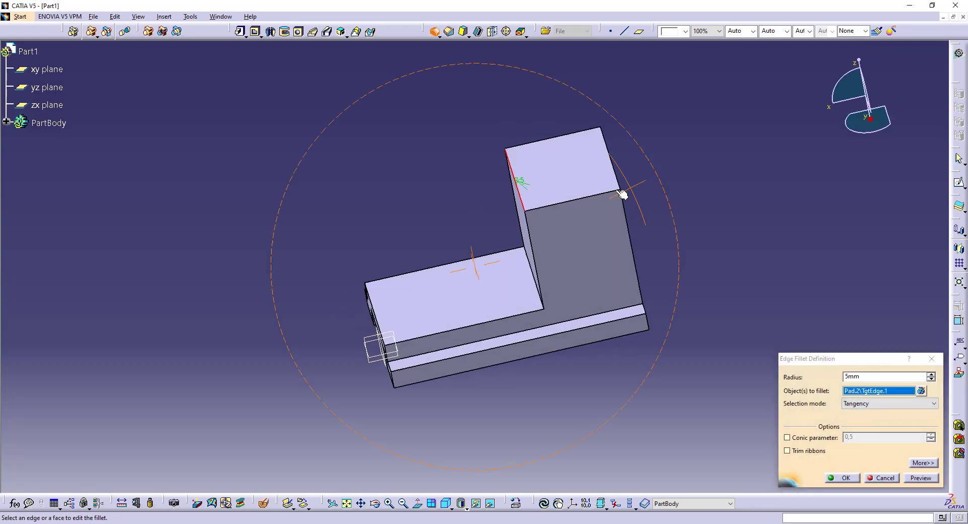
{"action": "left_click", "coordinate": [616, 165]}
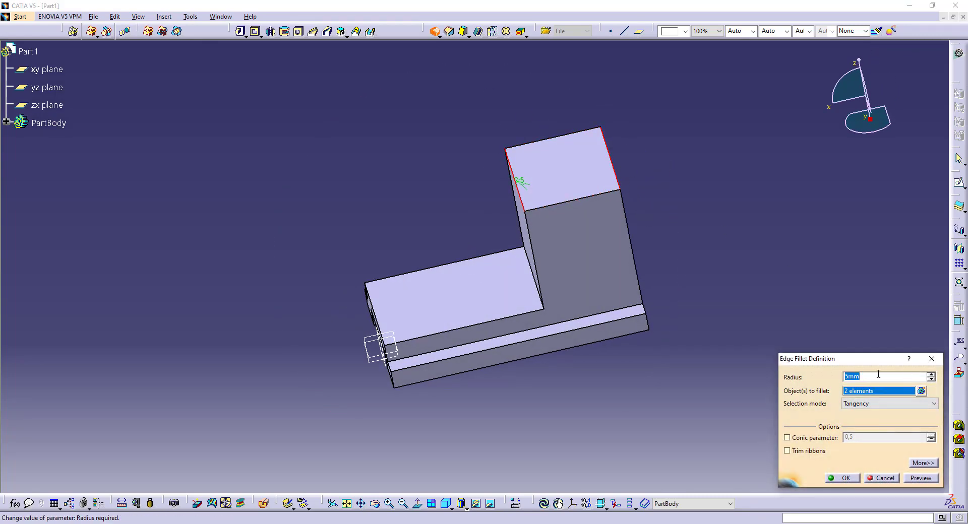
{"action": "type", "text": "30"}
{"action": "key", "text": "Return"}
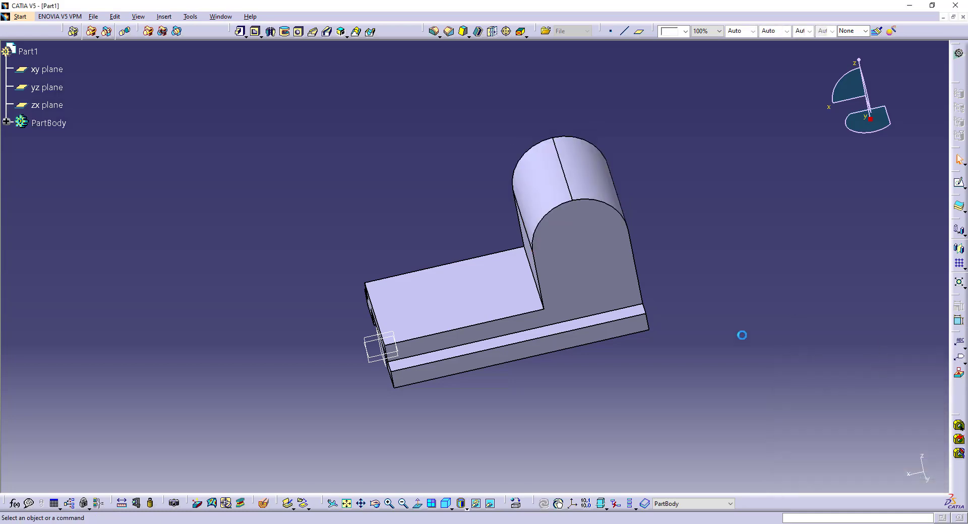
- Start a sketch on the bracket's flat side face and project the block's outer rounded edge into it as construction geometry
{"action": "mouse_move", "coordinate": [570, 399]}
{"action": "middle_mouse_down"}
{"action": "mouse_move", "coordinate": [556, 393]}
{"action": "mouse_move", "coordinate": [536, 350]}
{"action": "mouse_move", "coordinate": [529, 225]}
{"action": "middle_mouse_up"}
{"action": "left_click", "coordinate": [530, 225]}
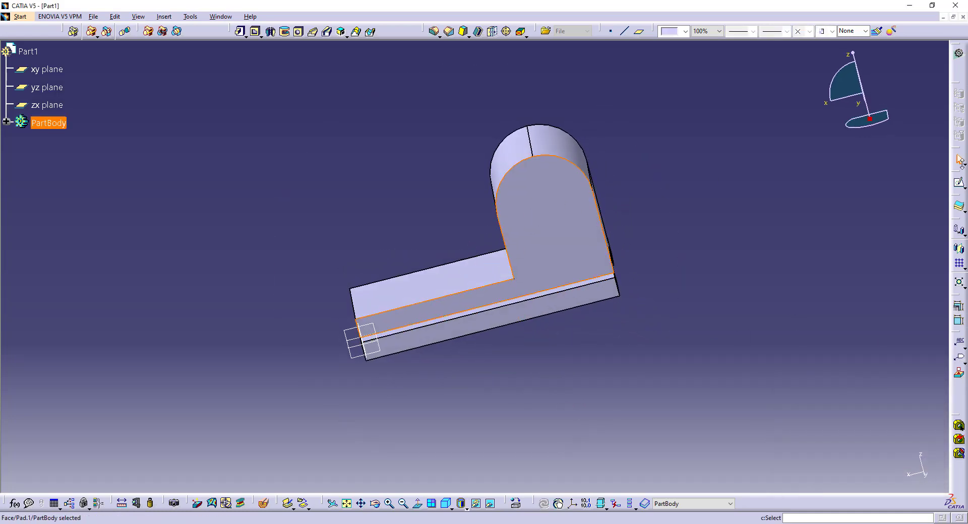
{"action": "left_click", "coordinate": [957, 183]}
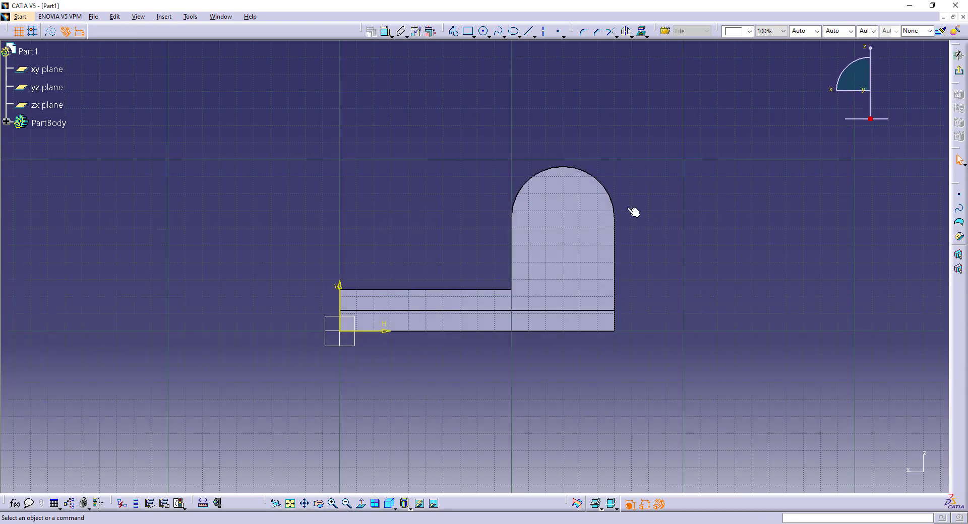
{"action": "left_click", "coordinate": [605, 187]}
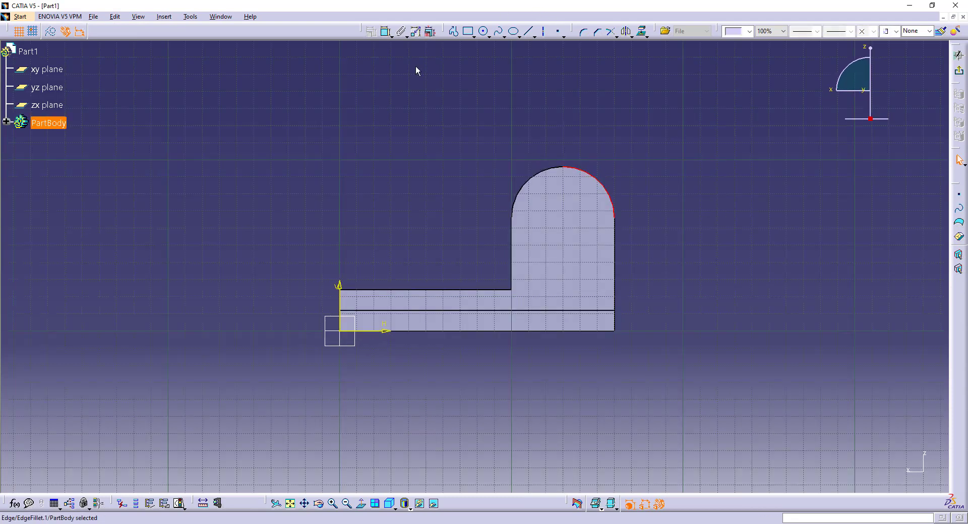
{"action": "left_click", "coordinate": [641, 31]}
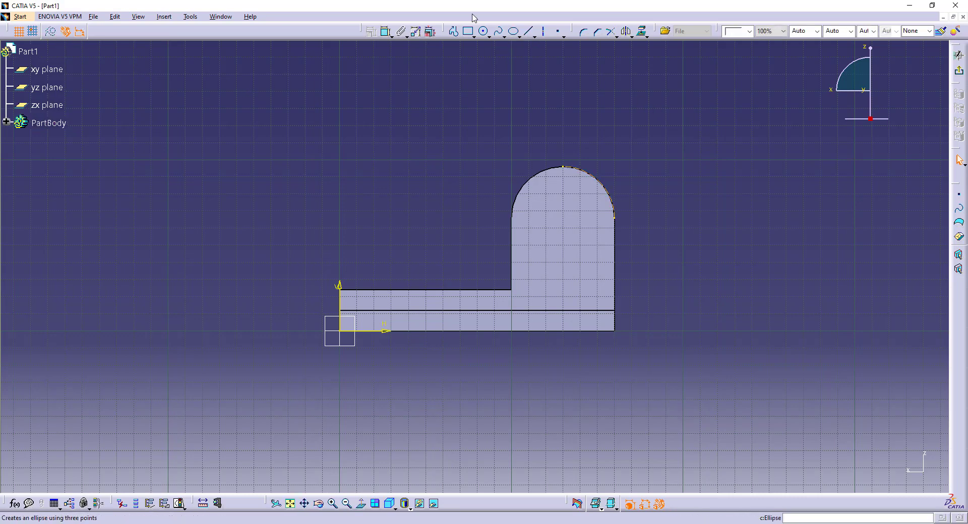
- Sketch a circle about 34 mm in diameter, centred on the centre of the block's rounded top
{"action": "left_click", "coordinate": [483, 31]}
{"action": "middle_click_drag", "start_coordinate": [607, 230], "coordinate": [604, 175]}
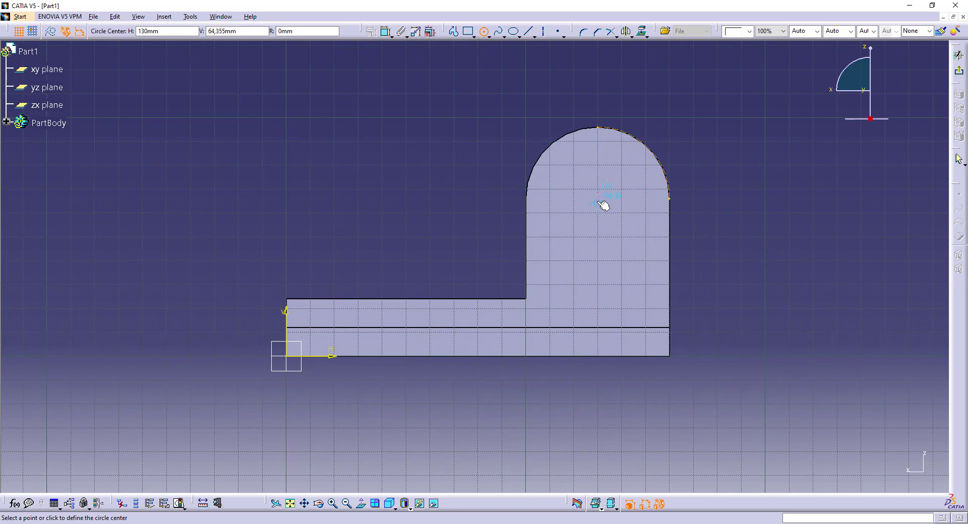
{"action": "left_click", "coordinate": [597, 198]}
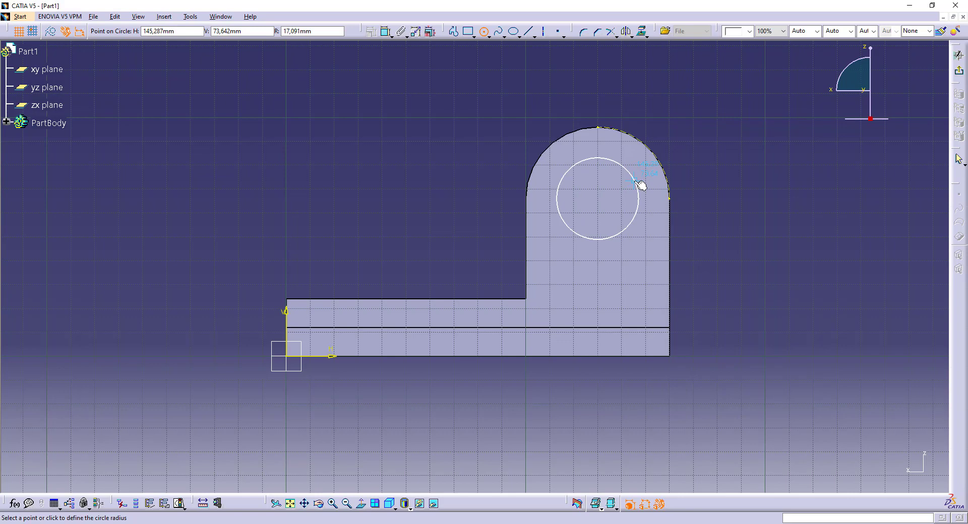
{"action": "left_click", "coordinate": [637, 183]}
- Dimension the circle's diameter and set it to 30 mm
{"action": "left_click", "coordinate": [386, 31]}
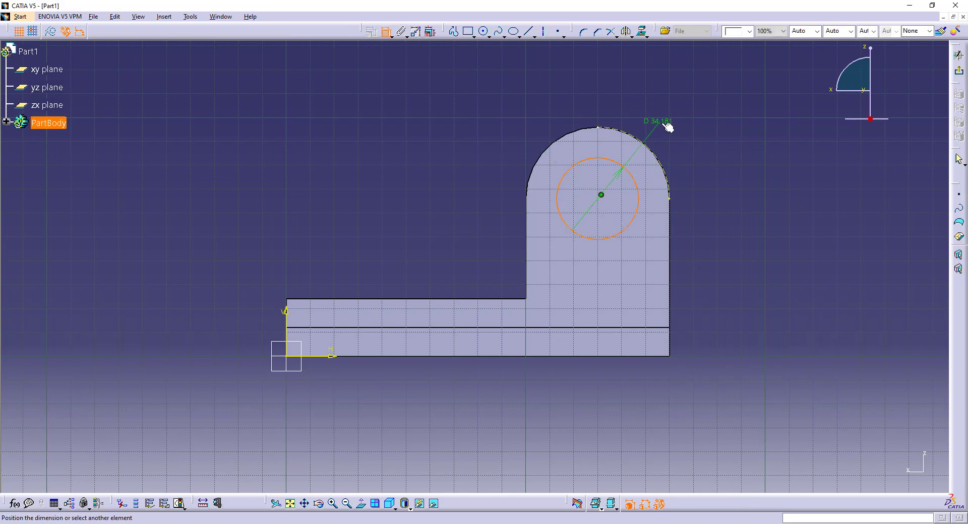
{"action": "left_click", "coordinate": [690, 125]}
{"action": "double_click", "coordinate": [688, 124]}
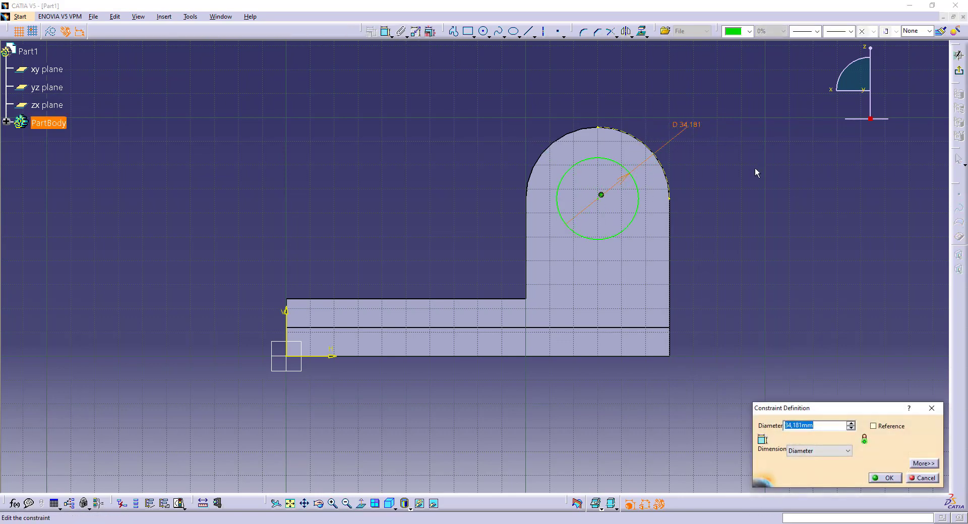
{"action": "type", "text": "30"}
{"action": "key", "text": "Return"}
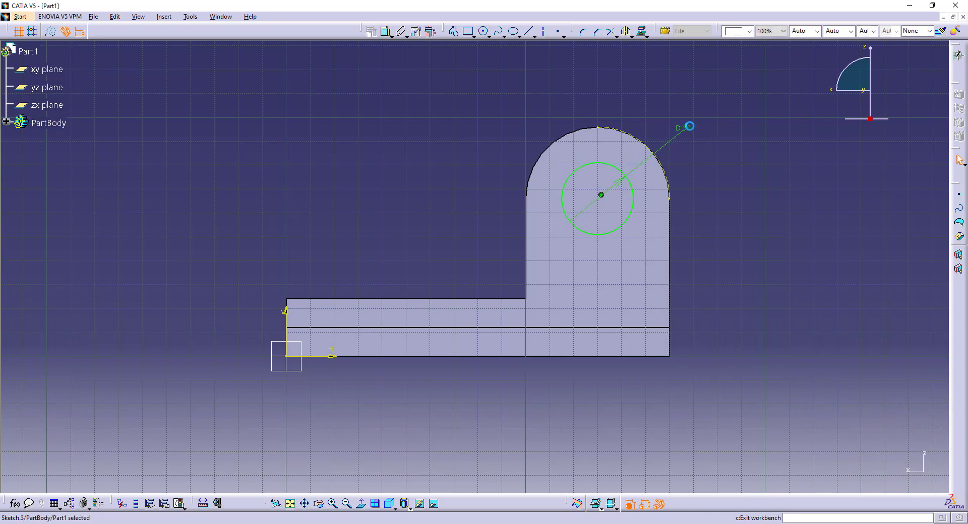
- Finish the sketch and pocket the circle through the block, up to the plane of the upper step's opposite side face
{"action": "left_click", "coordinate": [958, 55]}
{"action": "middle_click_drag", "start_coordinate": [387, 171], "coordinate": [438, 146]}
{"action": "left_click", "coordinate": [256, 32]}
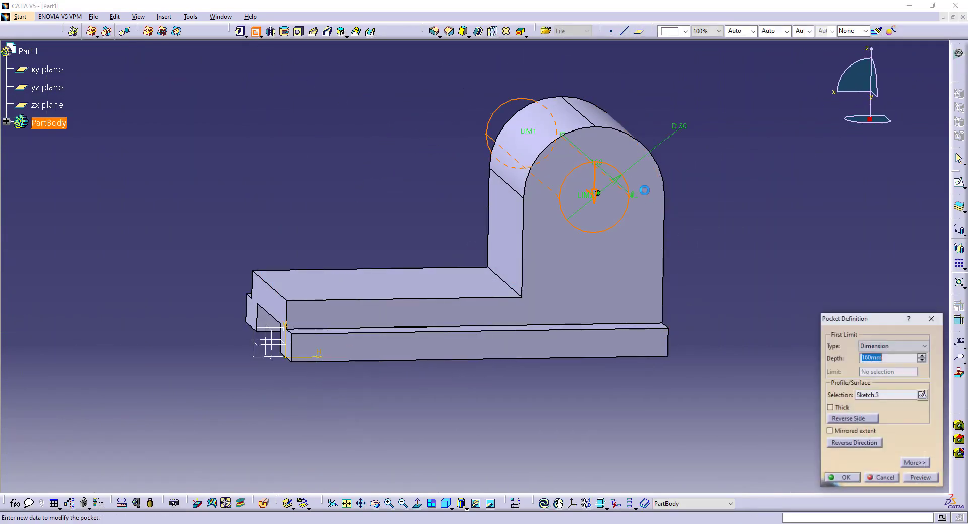
{"action": "middle_click_drag", "start_coordinate": [379, 258], "coordinate": [698, 302]}
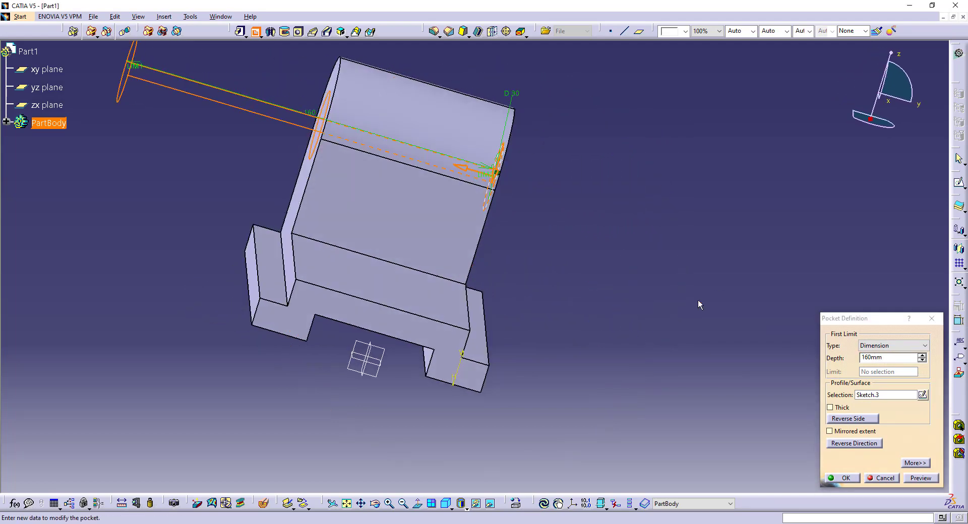
{"action": "left_click", "coordinate": [897, 345]}
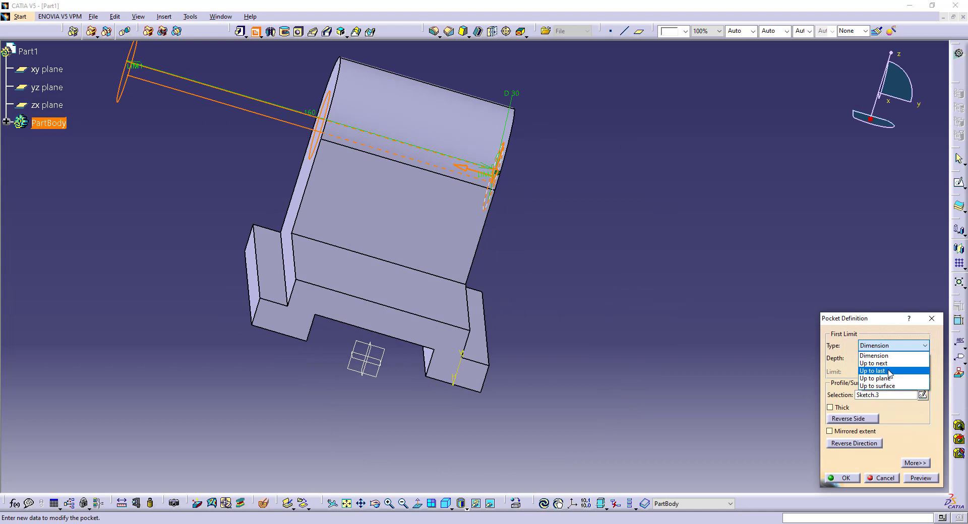
{"action": "left_click", "coordinate": [885, 379]}
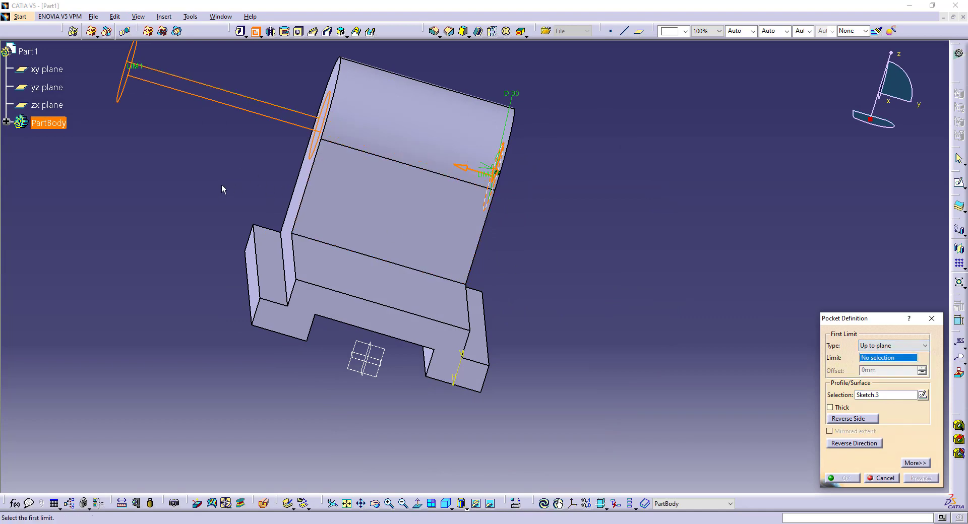
{"action": "left_click", "coordinate": [312, 190]}
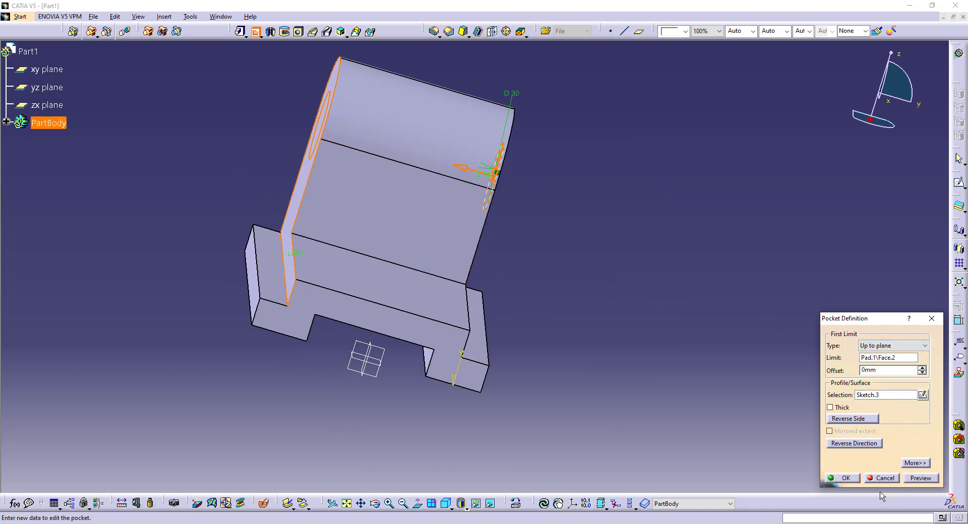
{"action": "middle_click_drag", "start_coordinate": [681, 262], "coordinate": [499, 321]}
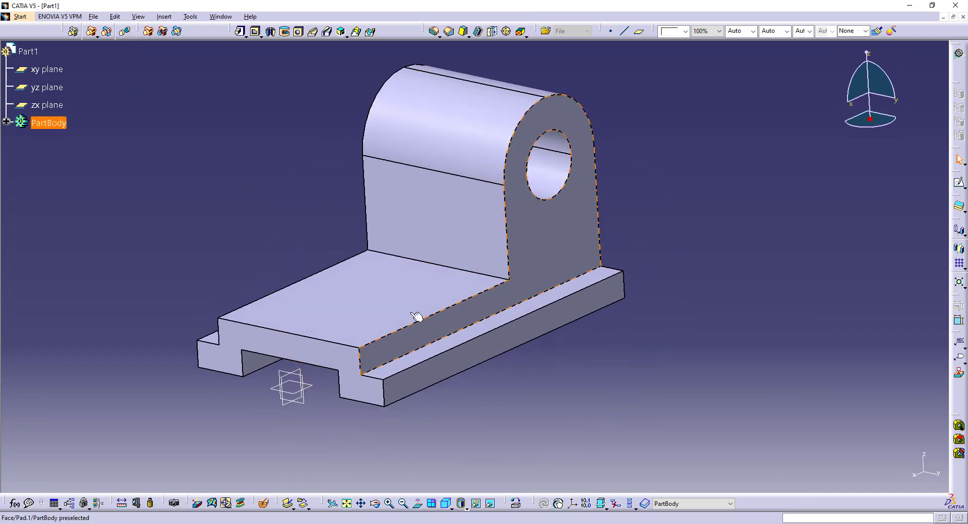
- Start a sketch on the zx plane and draw a sloping line from beyond the base's front end to above the block's rounded top
{"action": "left_click", "coordinate": [292, 387]}
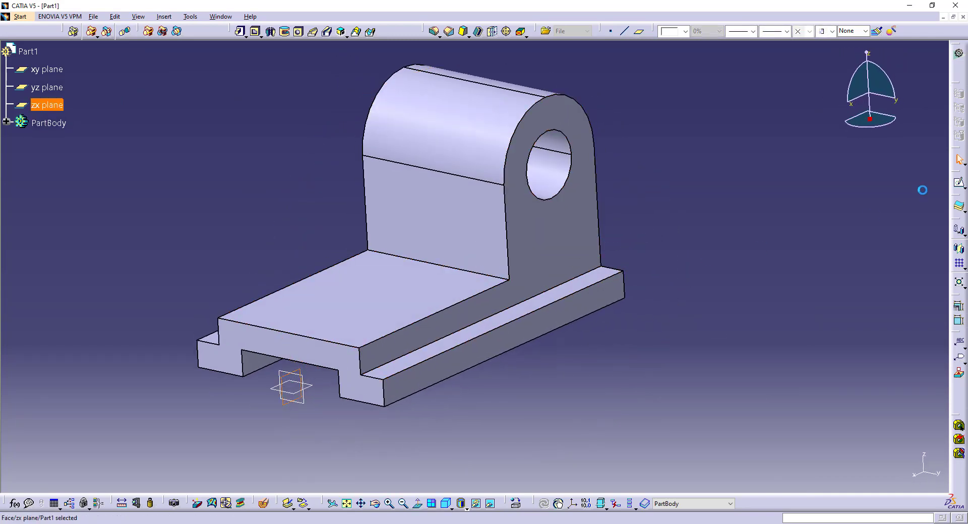
{"action": "left_click", "coordinate": [961, 183]}
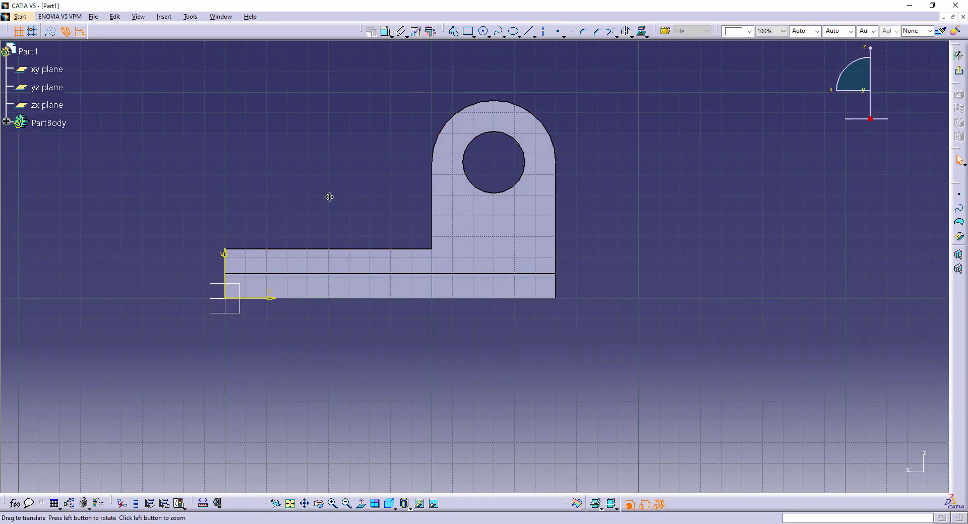
{"action": "middle_click_drag", "start_coordinate": [329, 197], "coordinate": [480, 241]}
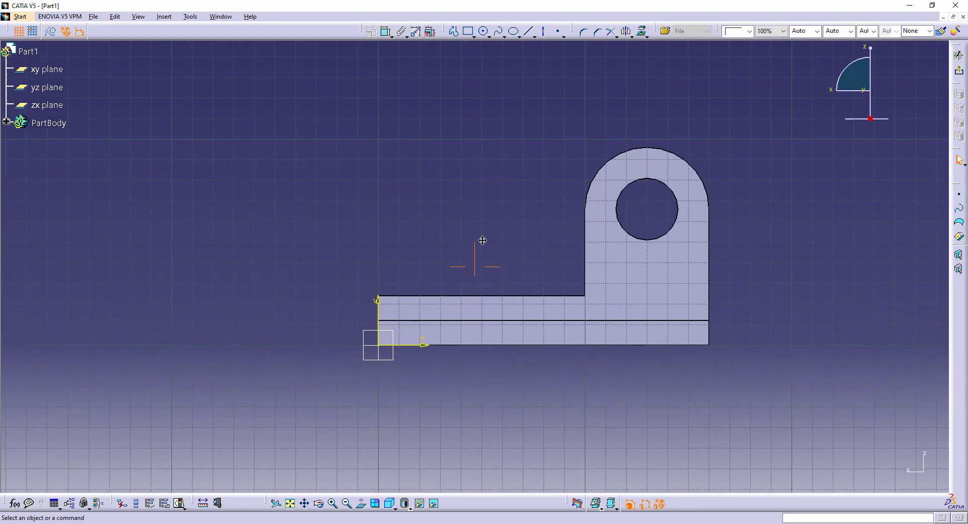
{"action": "left_click", "coordinate": [528, 34]}
{"action": "left_click", "coordinate": [333, 285]}
{"action": "left_click", "coordinate": [610, 109]}
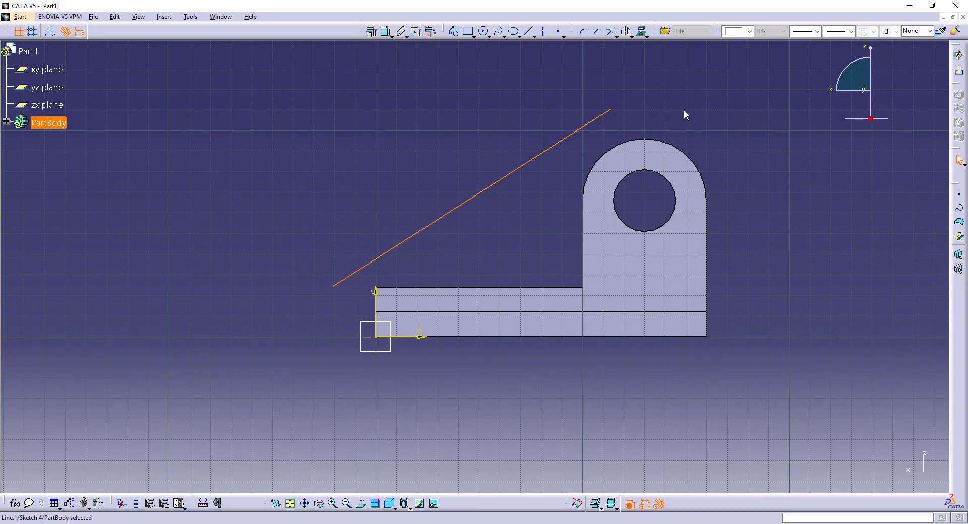
- Project the block's front rounded edge and the upper vertical edge of the base's front end into the sketch as construction geometry
{"action": "left_click", "coordinate": [600, 155]}
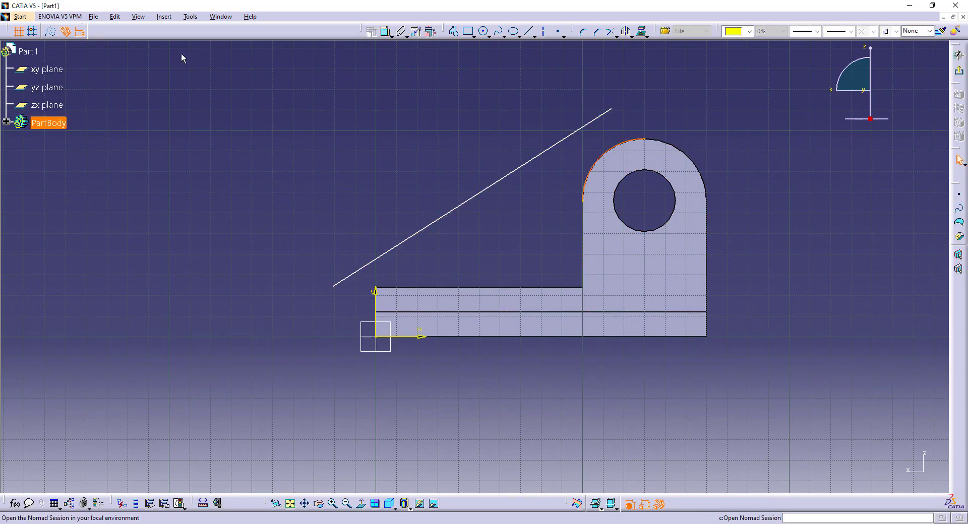
{"action": "left_click", "coordinate": [50, 31]}
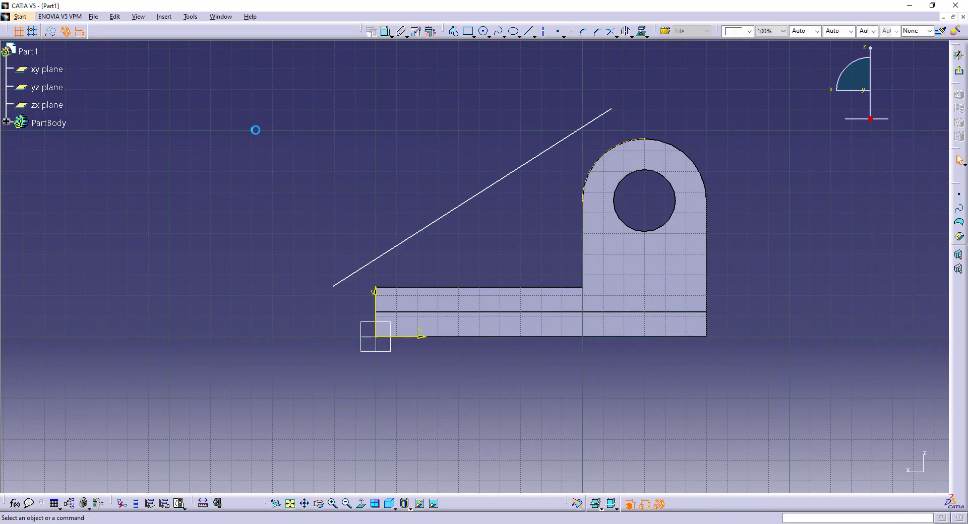
{"action": "left_click", "coordinate": [375, 316]}
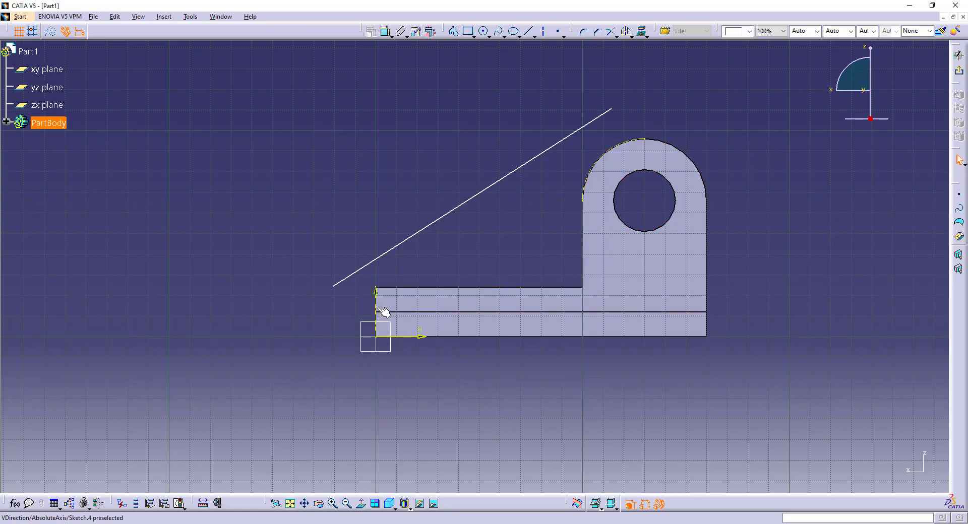
{"action": "left_click", "coordinate": [642, 31]}
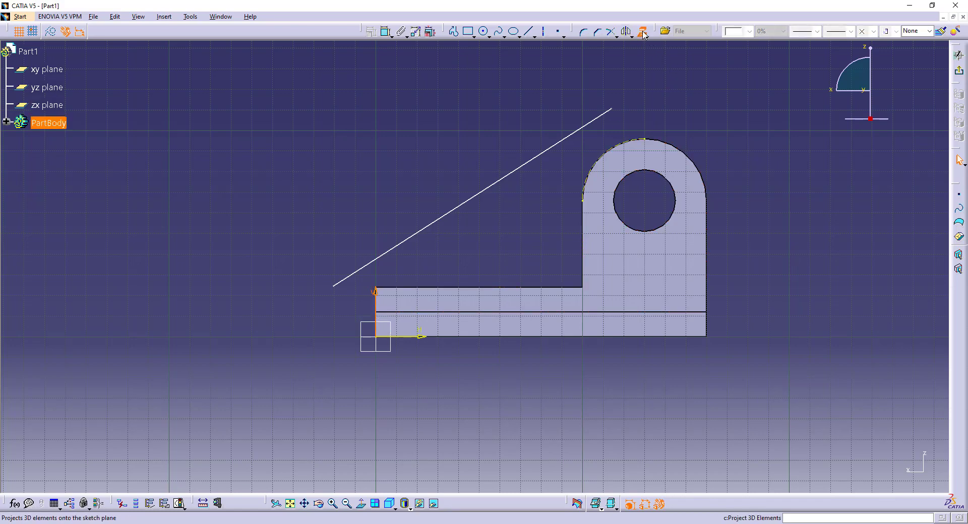
{"action": "left_click", "coordinate": [525, 291]}
{"action": "mouse_move", "coordinate": [390, 306]}
{"action": "middle_mouse_down", "text": "ctrl"}
{"action": "mouse_move", "coordinate": [302, 285]}
{"action": "mouse_move", "coordinate": [231, 352]}
{"action": "middle_mouse_up", "text": "ctrl"}
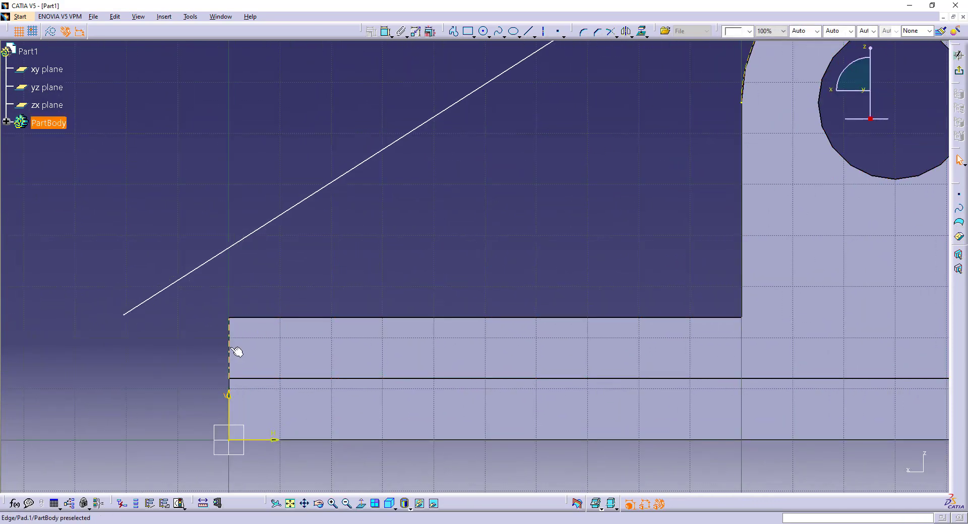
{"action": "left_click", "coordinate": [233, 350]}
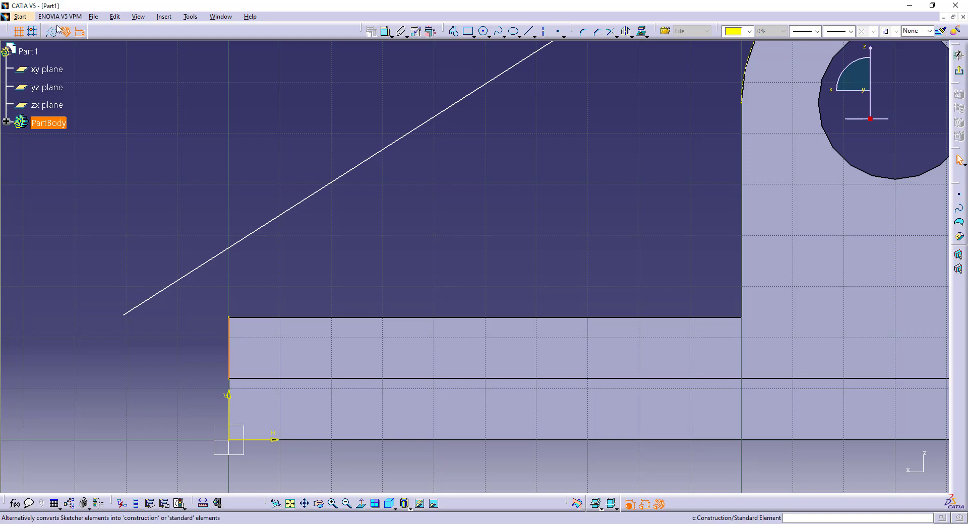
{"action": "left_click", "coordinate": [136, 71]}
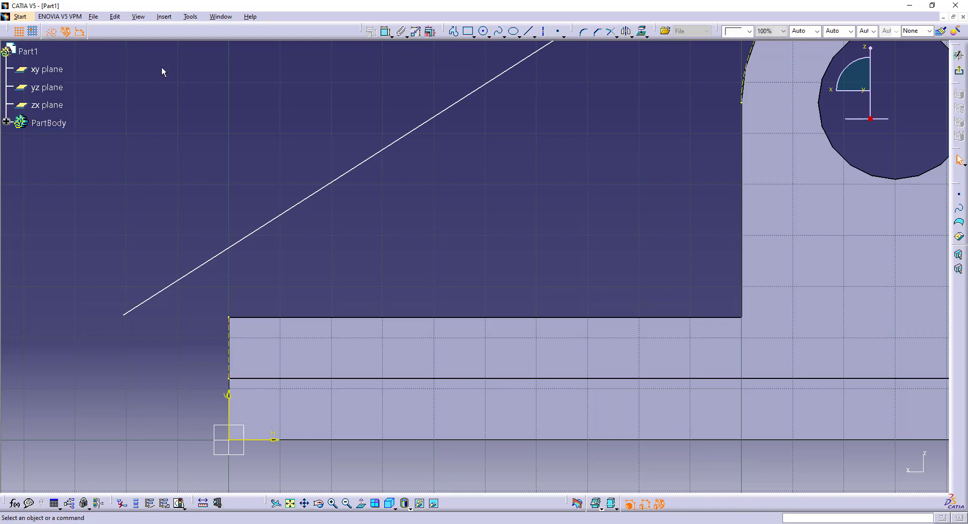
- Make the sloping line's lower endpoint coincident with the top endpoint of the projected front edge of the base
{"action": "mouse_move", "coordinate": [296, 121]}
{"action": "middle_mouse_down"}
{"action": "mouse_move", "coordinate": [339, 114]}
{"action": "mouse_move", "coordinate": [339, 126]}
{"action": "middle_mouse_up"}
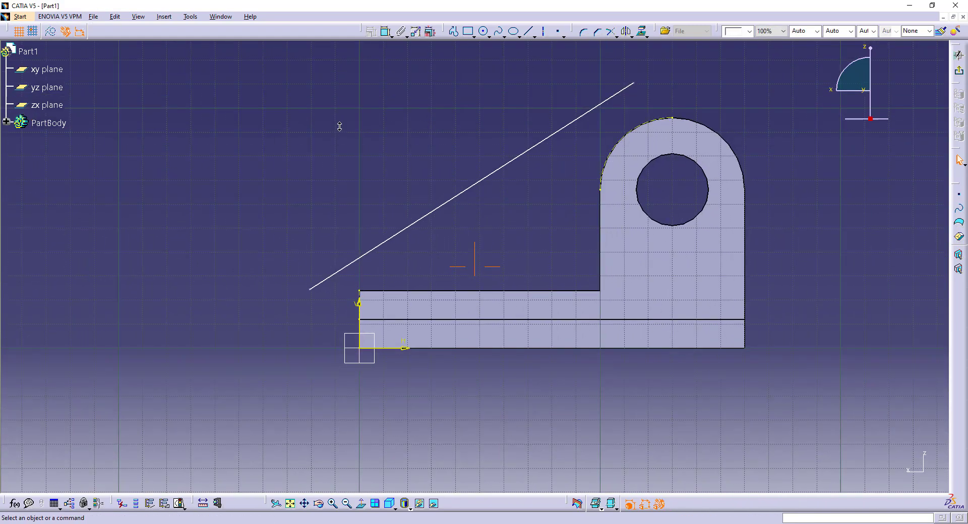
{"action": "left_click", "coordinate": [386, 31]}
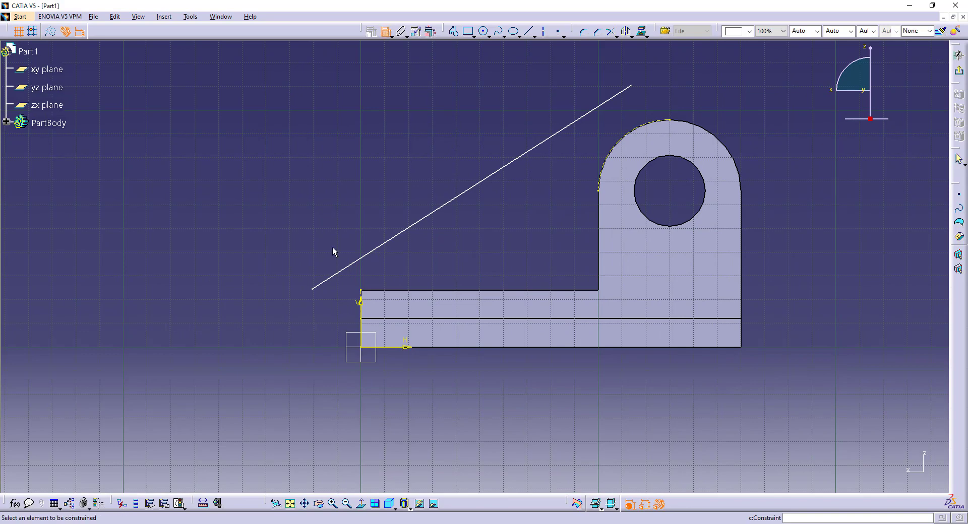
{"action": "left_click", "coordinate": [310, 289]}
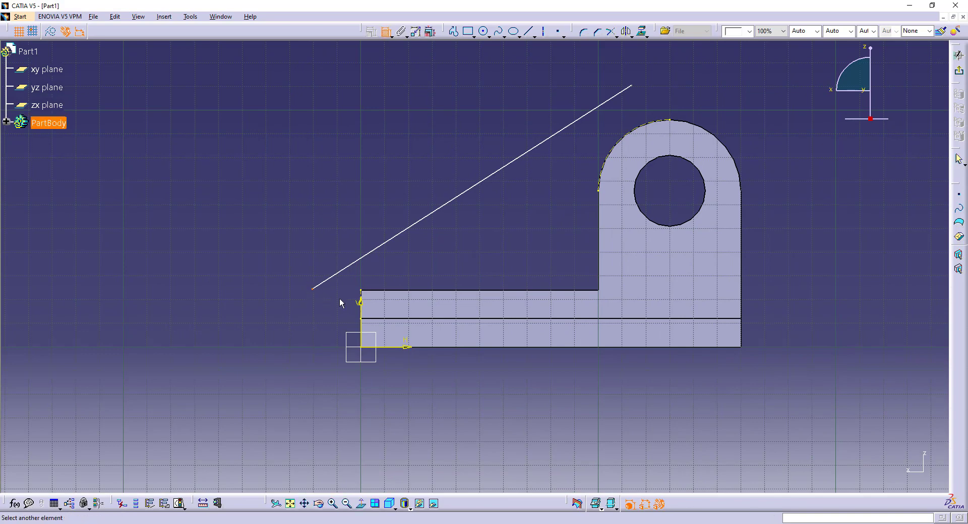
{"action": "middle_click_drag", "start_coordinate": [471, 259], "coordinate": [470, 237]}
{"action": "left_click", "coordinate": [193, 328]}
{"action": "right_click", "coordinate": [172, 308]}
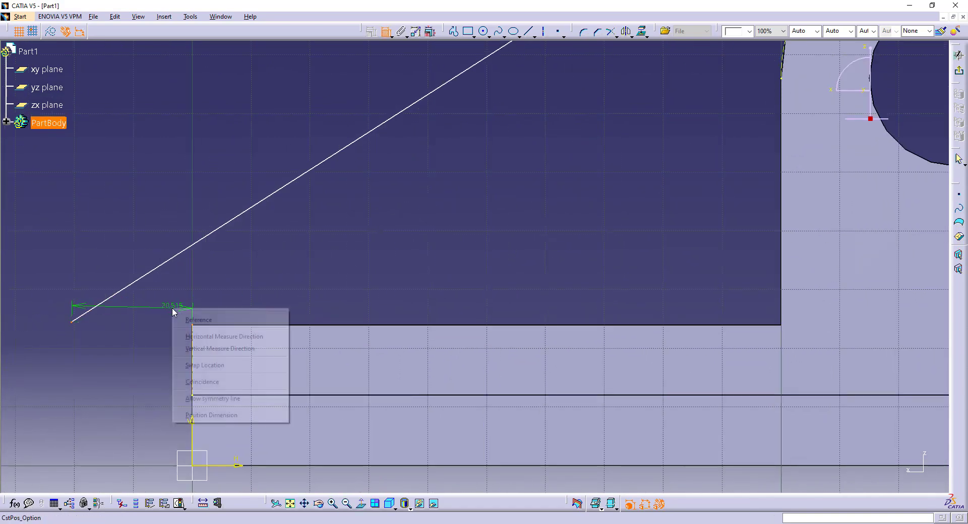
{"action": "left_click", "coordinate": [202, 381]}
{"action": "key", "text": "ctrl+Page_Down"}
{"action": "key", "text": "ctrl+Page_Down"}
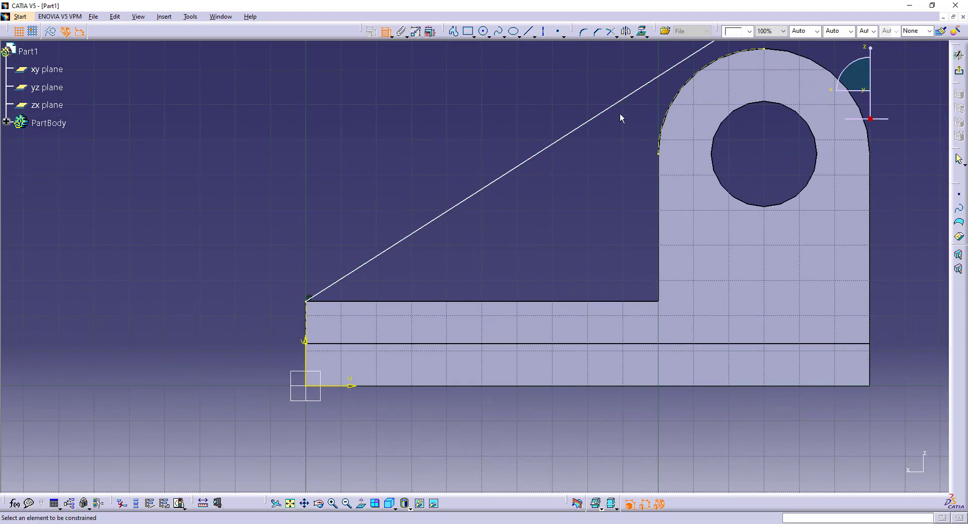
- Constrain the sloping line to be tangent to the projected arc of the block's rounded front edge
{"action": "key", "text": "ctrl+Page_Down"}
{"action": "key", "text": "ctrl+Page_Down"}
{"action": "left_click", "coordinate": [698, 76]}
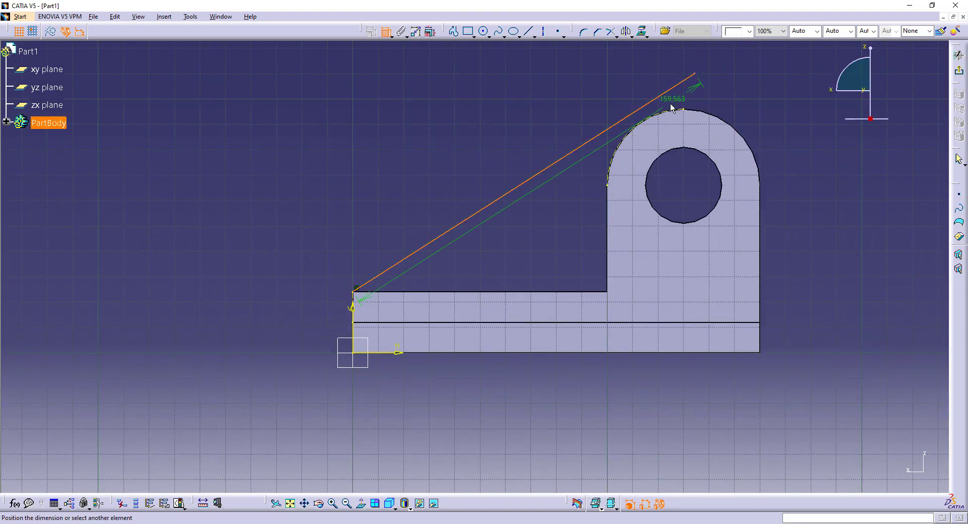
{"action": "left_click", "coordinate": [646, 124]}
{"action": "right_click", "coordinate": [486, 104]}
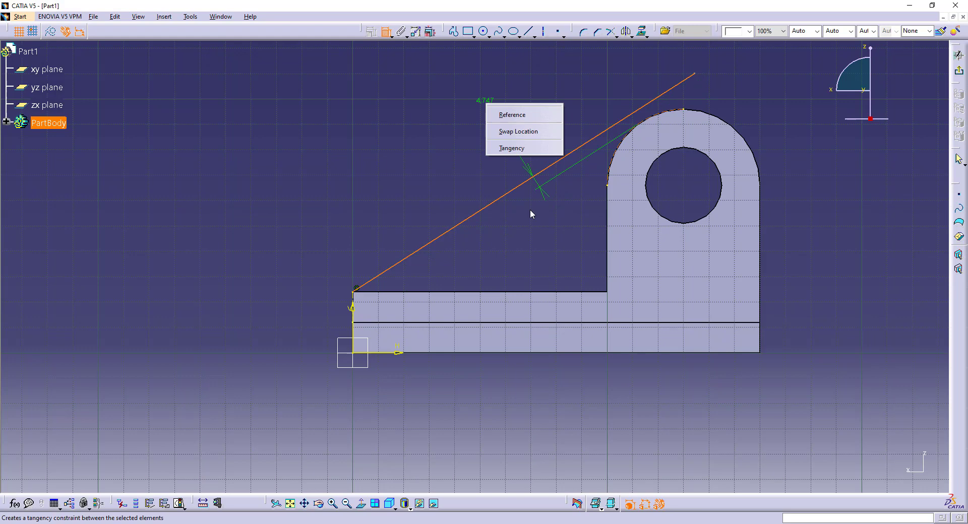
{"action": "left_click", "coordinate": [519, 148]}
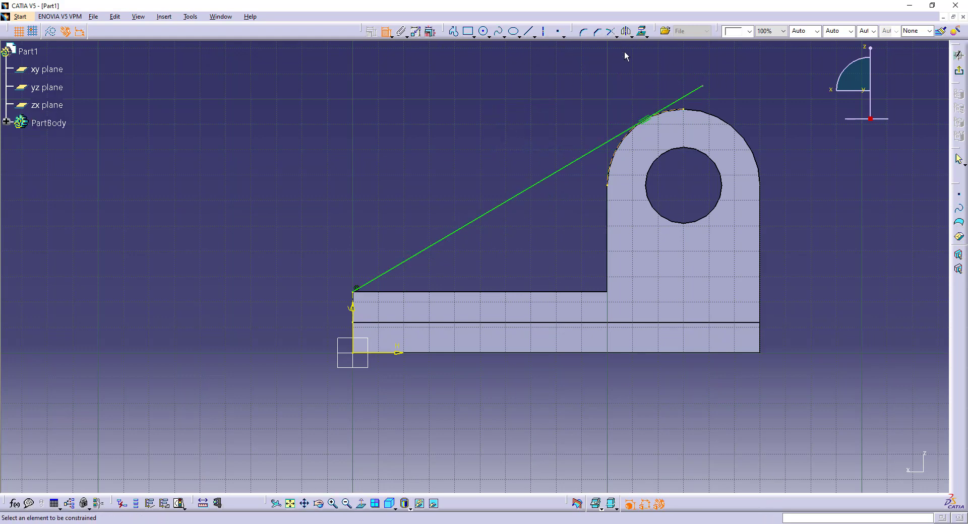
- Quick-trim the sloping line's upper end beyond the tangent point on the arc and exit the sketch
{"action": "left_click", "coordinate": [617, 37]}
{"action": "left_click", "coordinate": [625, 81]}
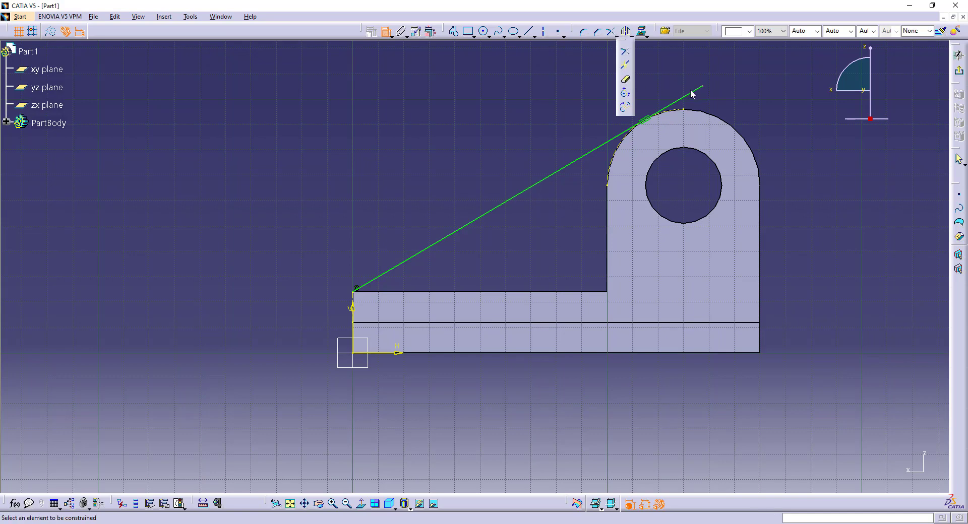
{"action": "left_click", "coordinate": [690, 92]}
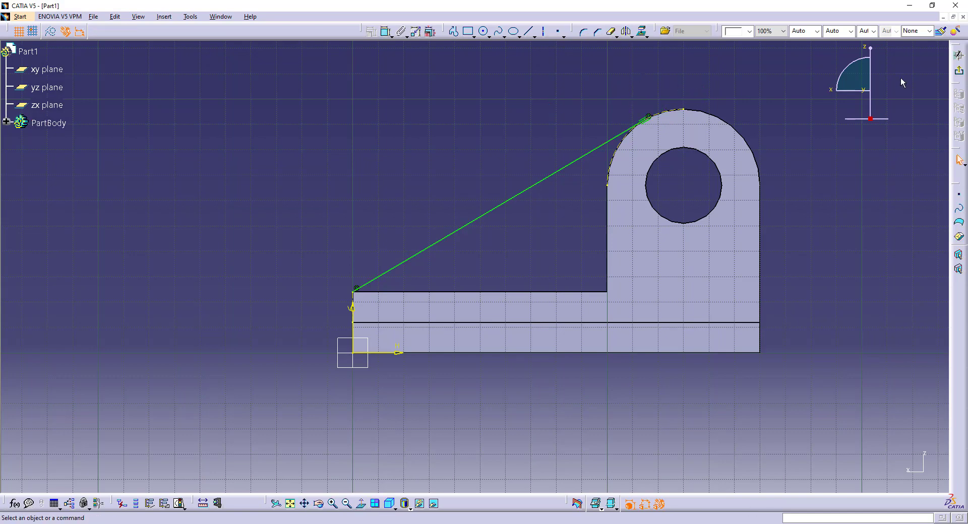
{"action": "left_click", "coordinate": [959, 70]}
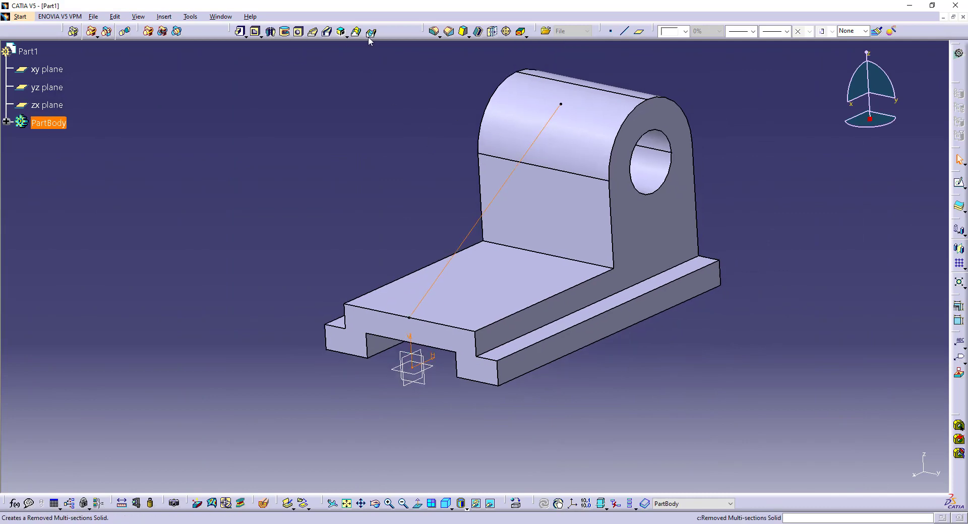
{"action": "left_click", "coordinate": [343, 33]}
{"action": "key", "text": "Escape"}
{"action": "key", "text": "Escape"}
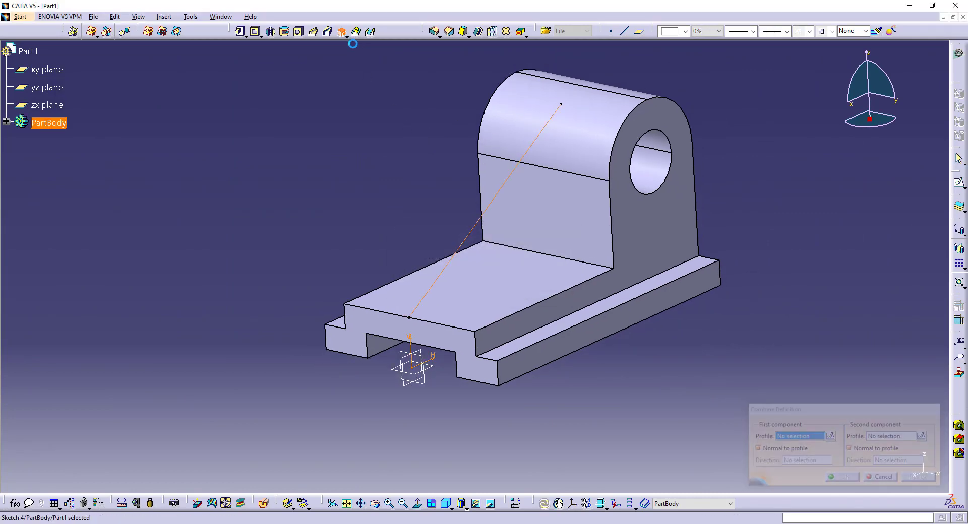
- Create a From Side stiffener 6 mm thick with neutral fiber from the sloping line sketch, between the base and the block
{"action": "left_click", "coordinate": [347, 36]}
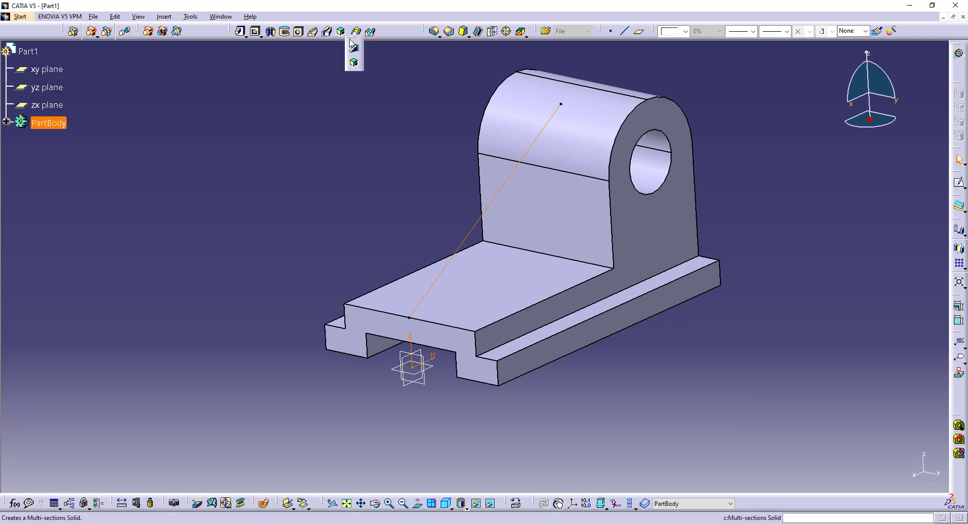
{"action": "left_click", "coordinate": [354, 48]}
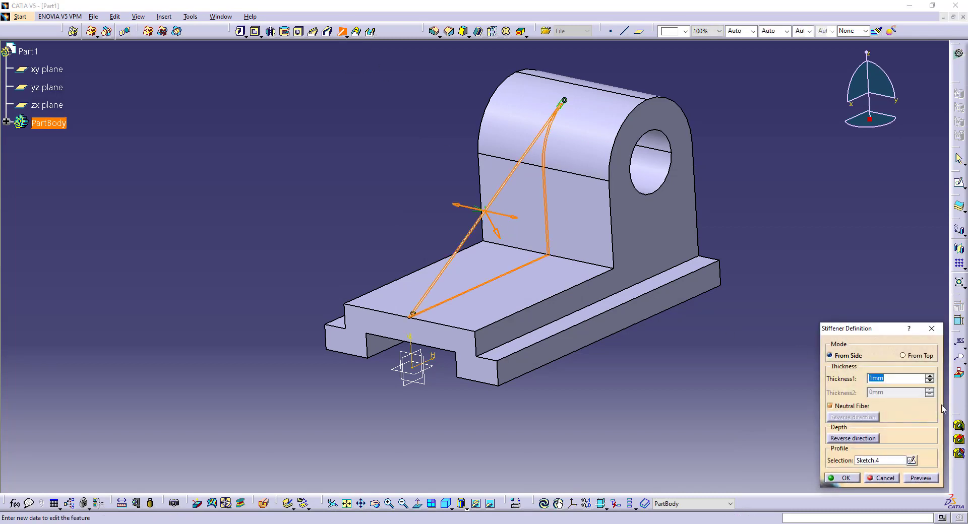
{"action": "key", "text": "alt+Tab"}
{"action": "key", "text": "alt+Tab"}
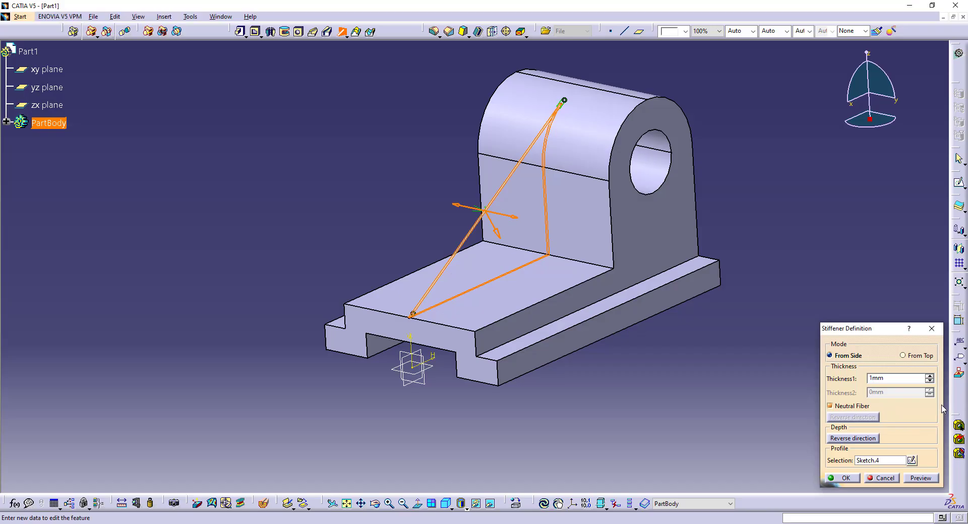
{"action": "left_click_drag", "start_coordinate": [894, 379], "coordinate": [833, 373]}
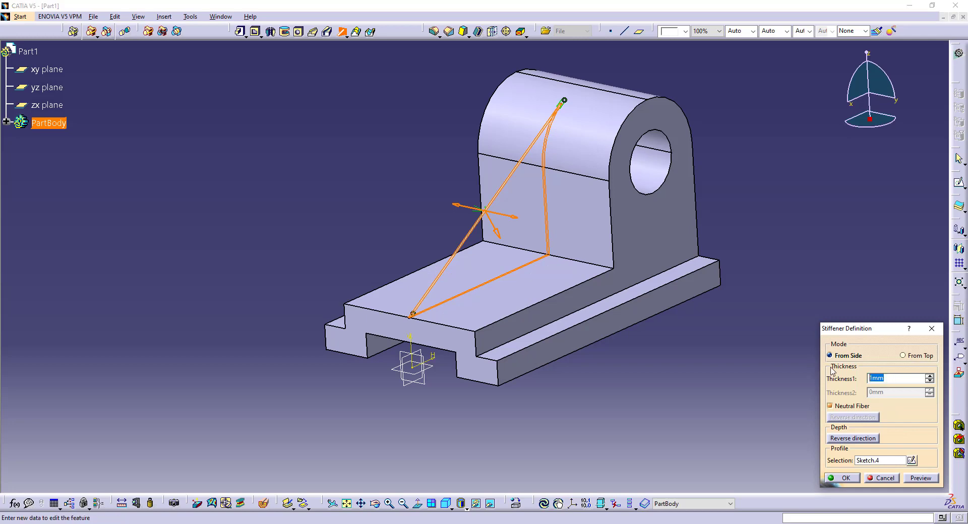
{"action": "type", "text": "6"}
{"action": "key", "text": "Return"}
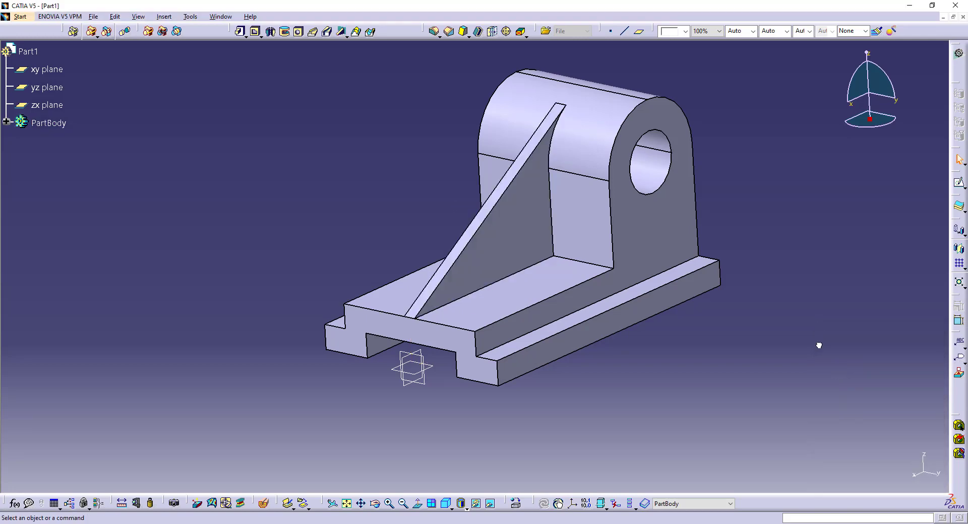
{"action": "middle_click_drag", "start_coordinate": [581, 324], "coordinate": [566, 338]}
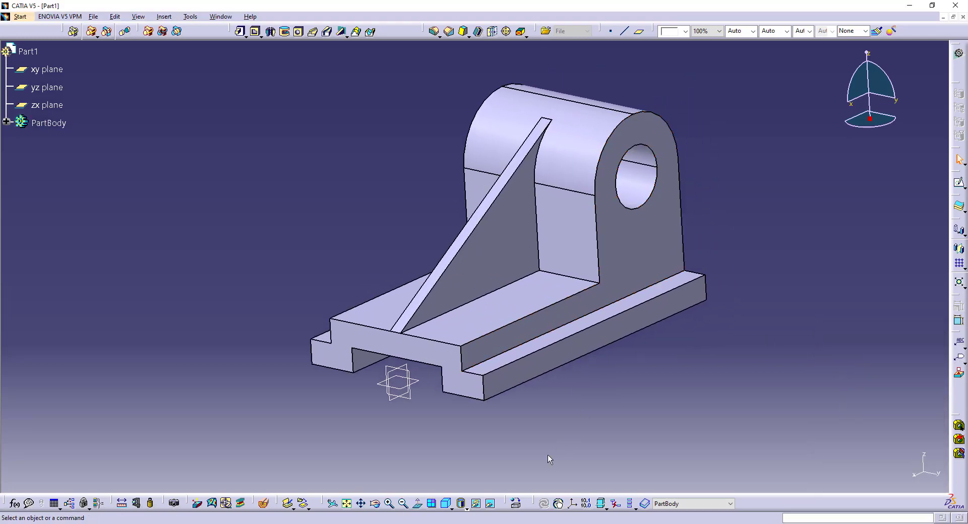
{"action": "left_click", "coordinate": [446, 503]}
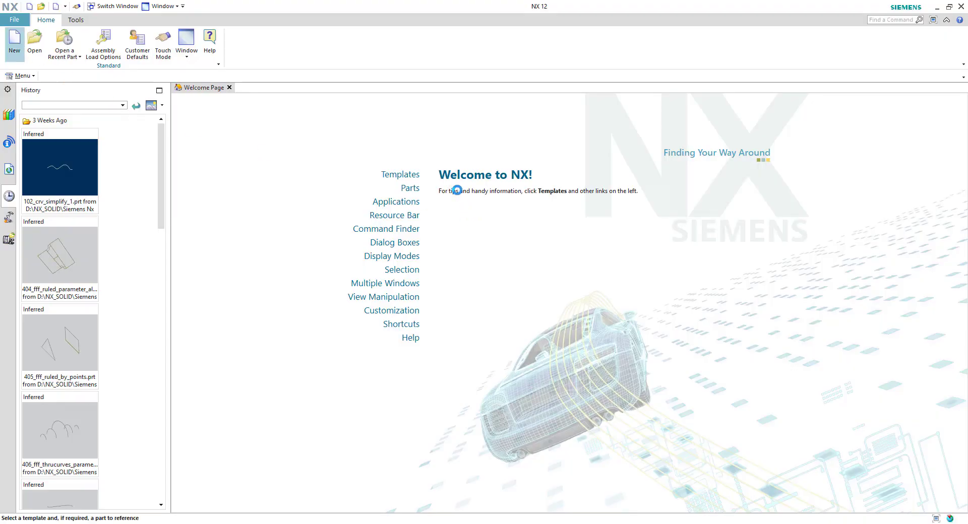
- Switch to NX 12, create a new model part and start a sketch on the XZ datum plane
{"action": "left_click", "coordinate": [574, 479]}
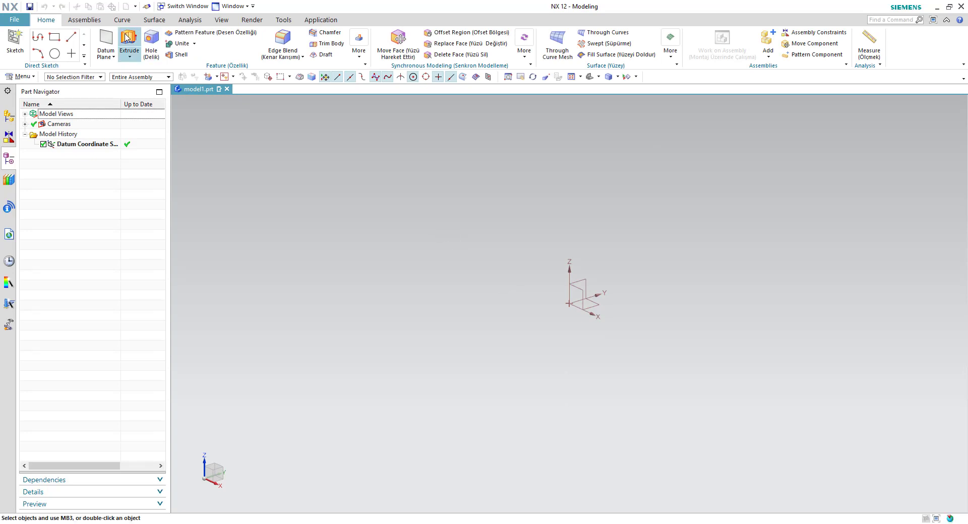
{"action": "left_click", "coordinate": [579, 295]}
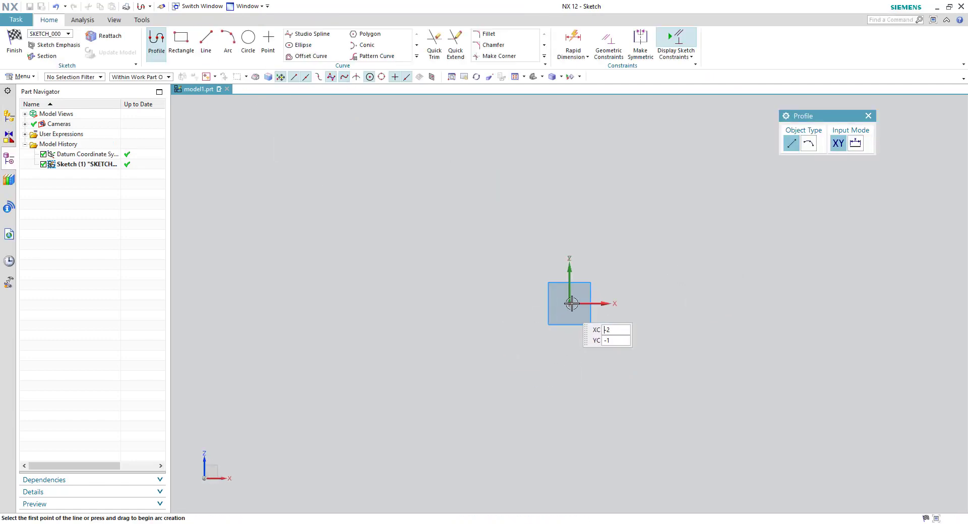
- Draw the base's stepped upper outline above the X axis, with outer sides about 29 mm high, risers about 25 mm and a raised step about 101 mm wide
{"action": "left_click", "coordinate": [435, 303]}
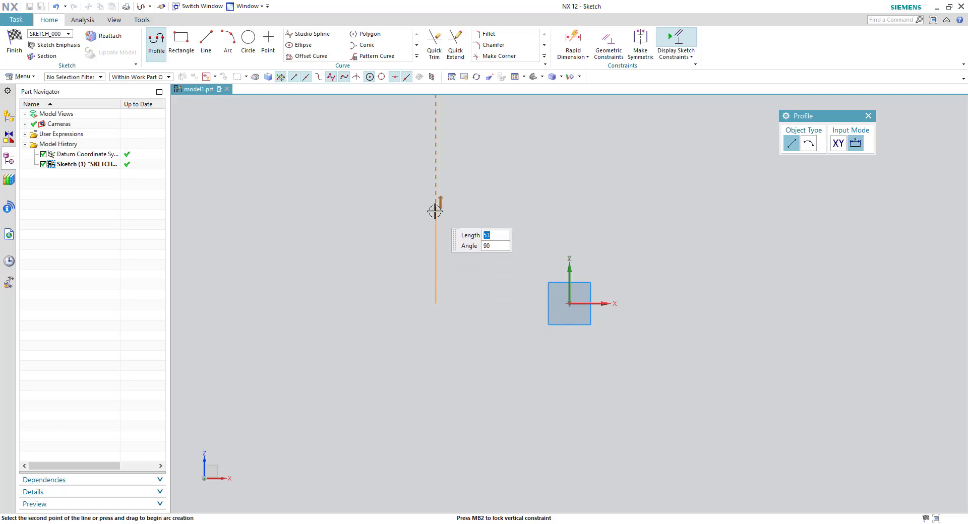
{"action": "left_click", "coordinate": [436, 253]}
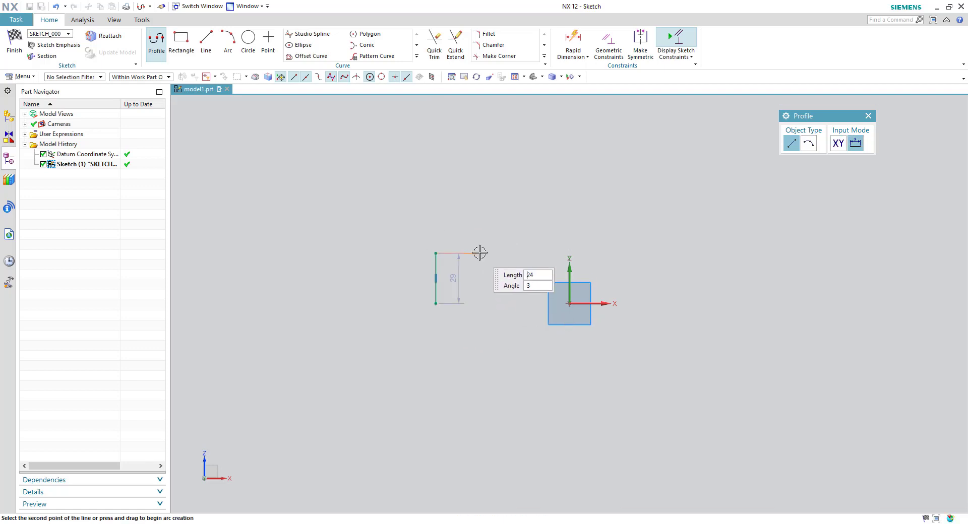
{"action": "left_click", "coordinate": [489, 254]}
{"action": "left_click", "coordinate": [490, 210]}
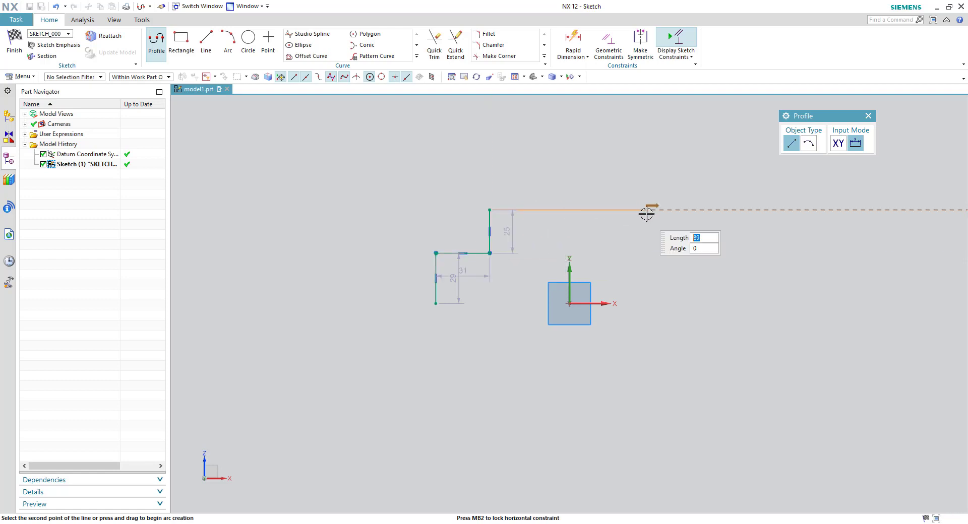
{"action": "left_click", "coordinate": [665, 210]}
{"action": "left_click", "coordinate": [665, 253]}
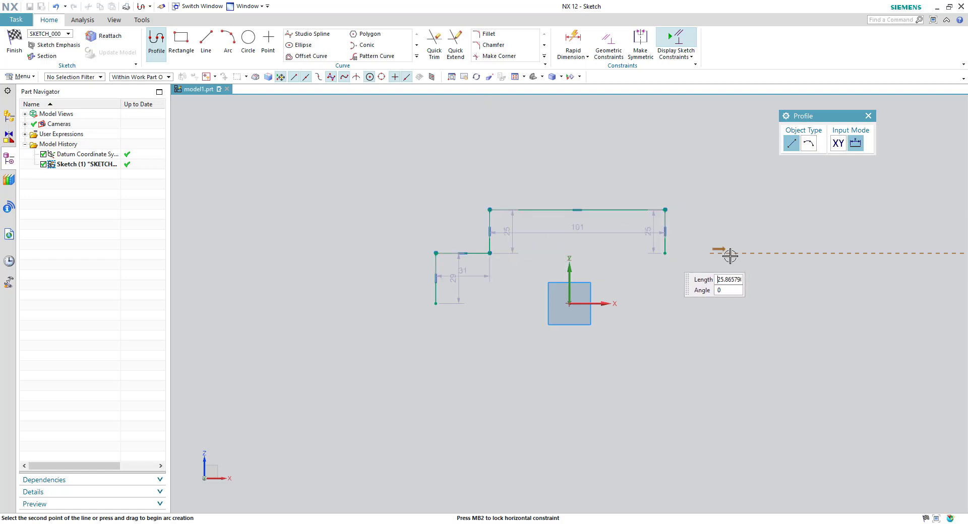
{"action": "left_click", "coordinate": [729, 254]}
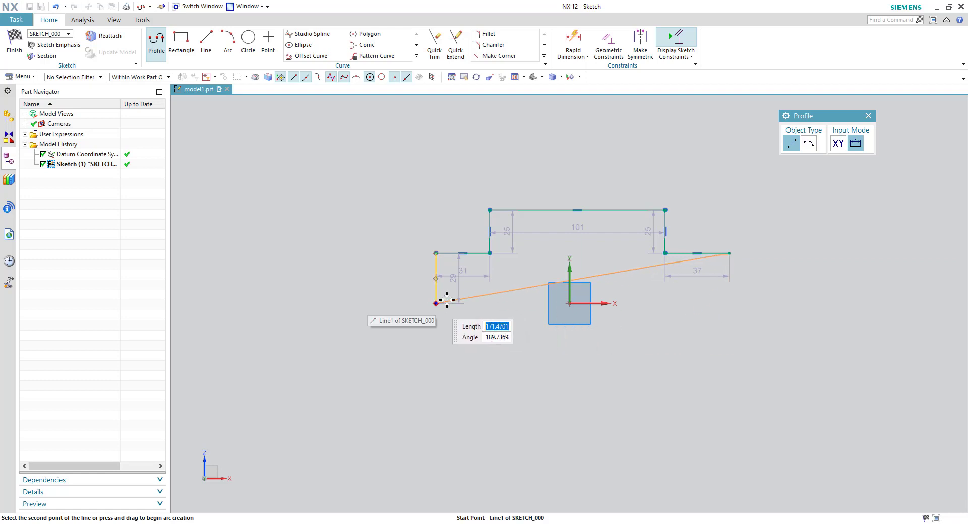
{"action": "left_click", "coordinate": [728, 303]}
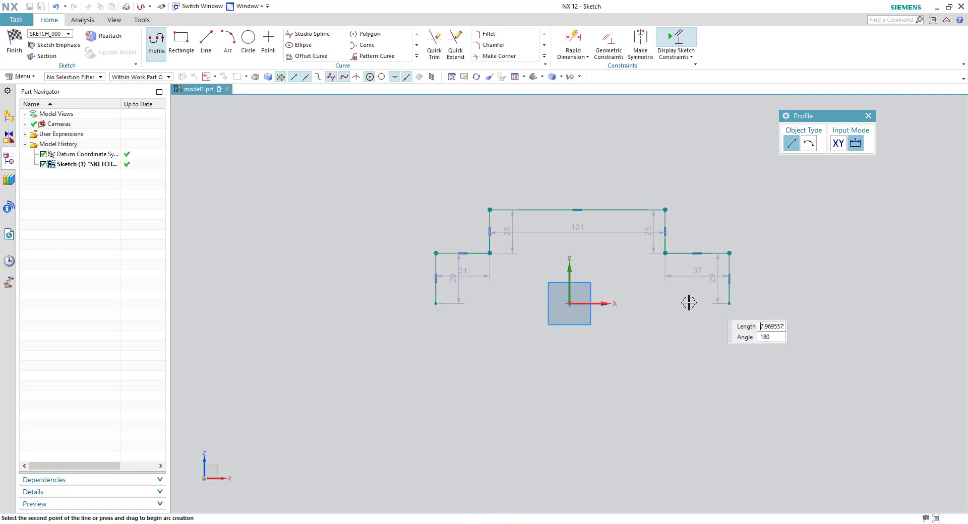
- Close the profile along the X axis with two feet and a central notch about 67 mm wide and 29 mm deep
{"action": "left_click", "coordinate": [638, 303]}
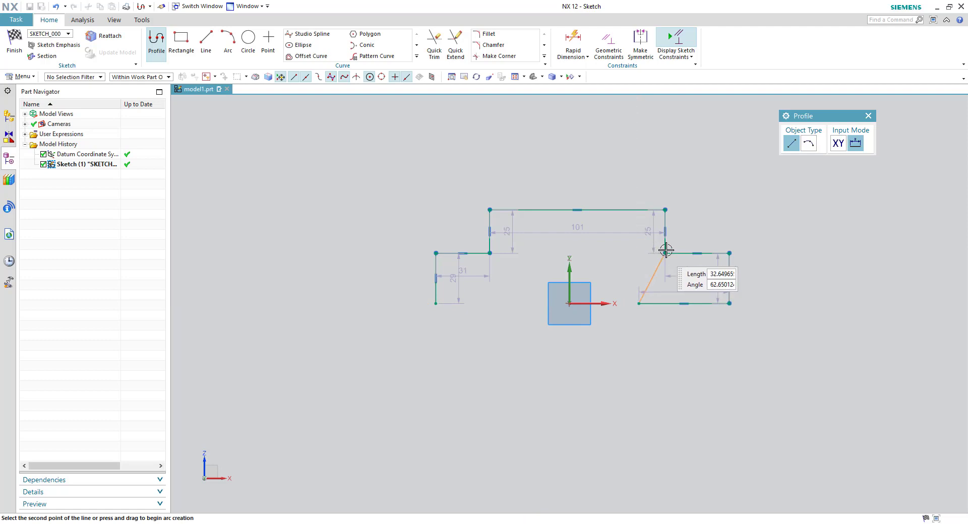
{"action": "left_click", "coordinate": [637, 253]}
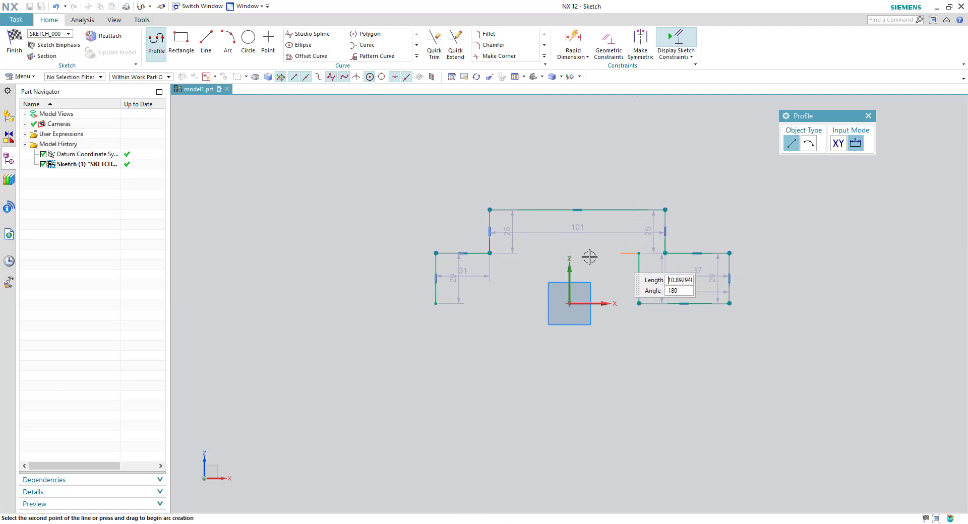
{"action": "left_click", "coordinate": [523, 253]}
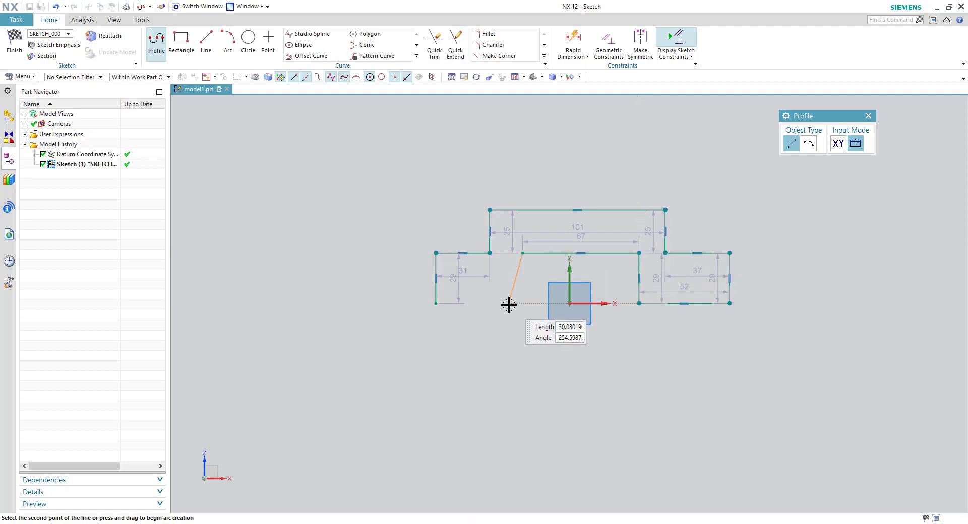
{"action": "left_click", "coordinate": [523, 303]}
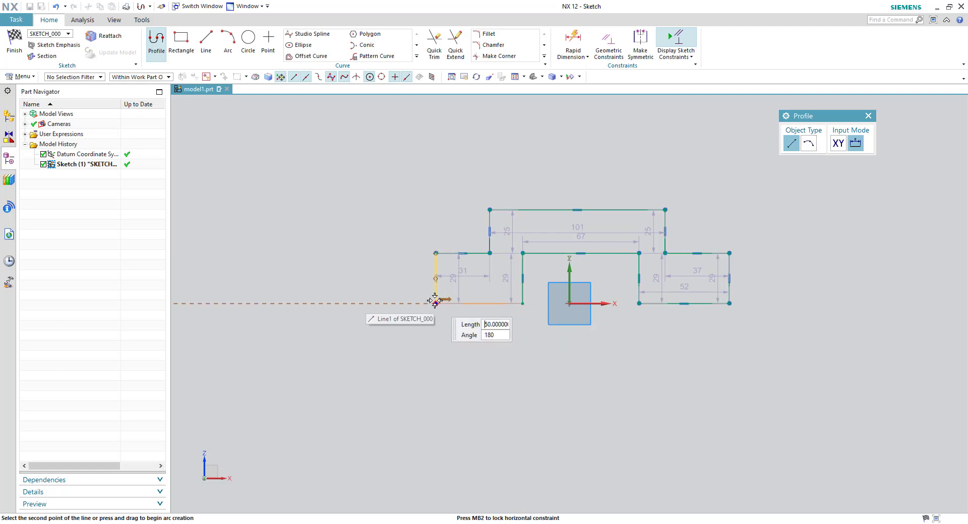
{"action": "left_click", "coordinate": [435, 303]}
{"action": "middle_click", "coordinate": [633, 186]}
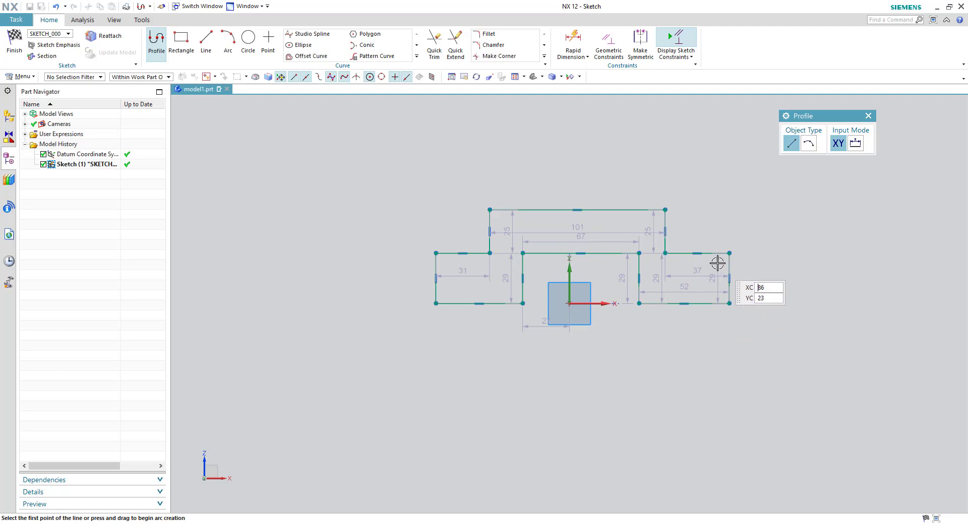
{"action": "key", "text": "Escape"}
- Move the height dimension of the profile's right outer edge outside the outline and set it to 12 mm
{"action": "left_click_drag", "start_coordinate": [716, 261], "coordinate": [760, 262]}
{"action": "double_click", "coordinate": [765, 275]}
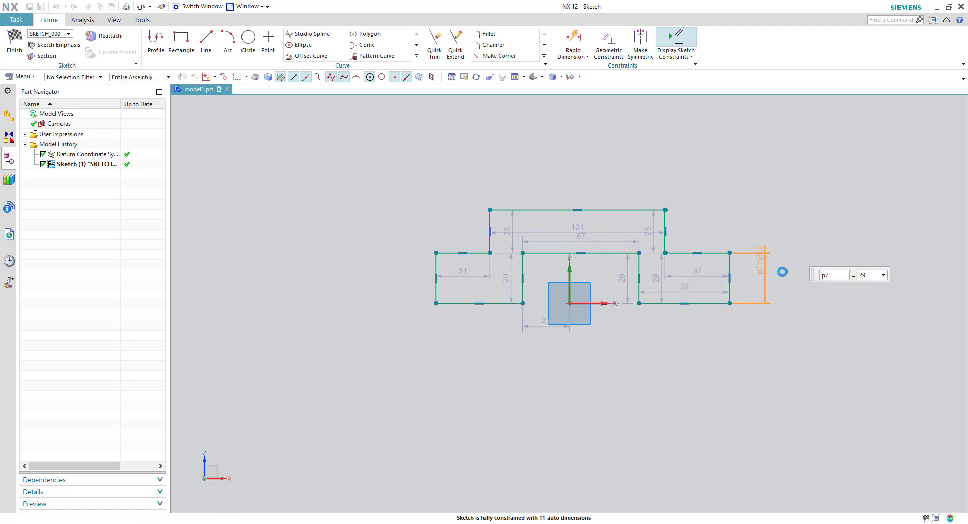
{"action": "type", "text": "12"}
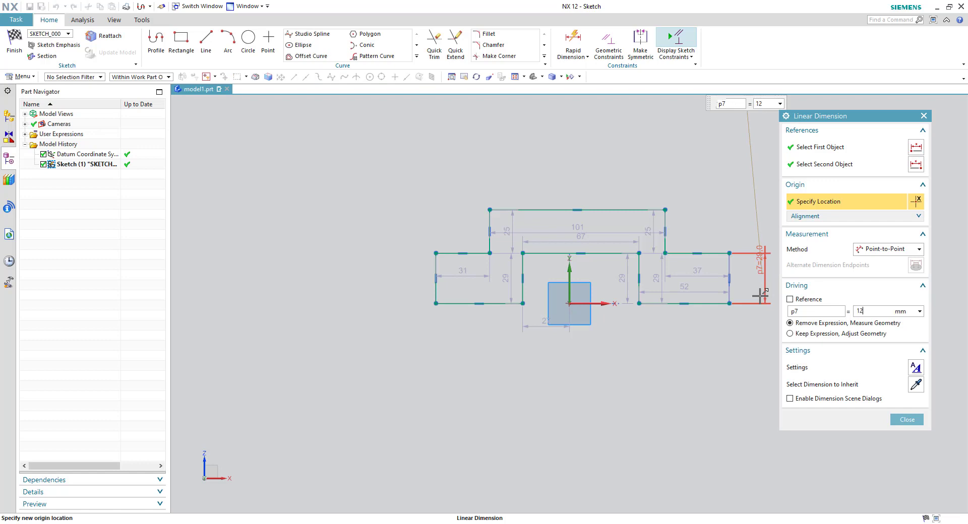
{"action": "middle_click", "coordinate": [760, 297]}
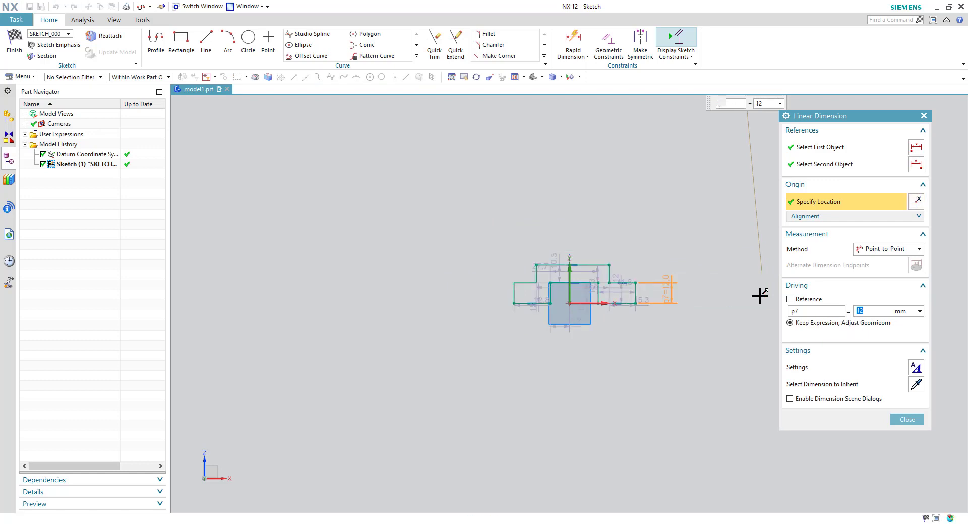
{"action": "scroll", "coordinate": [649, 336], "scroll_direction": "up", "scroll_amount": 5}
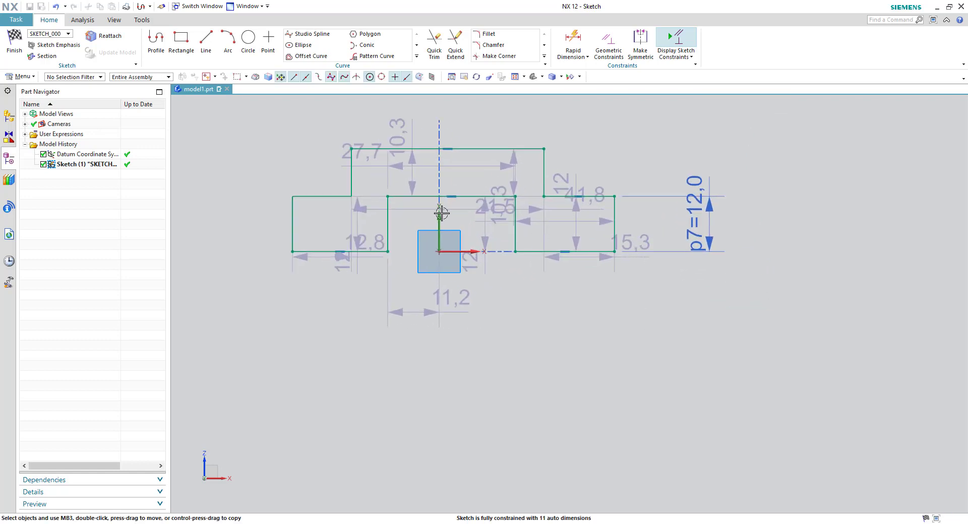
- Make the two vertical risers of the upper step symmetric about the vertical sketch axis
{"action": "mouse_move", "coordinate": [422, 181]}
{"action": "middle_mouse_down", "text": "shift"}
{"action": "mouse_move", "coordinate": [447, 190]}
{"action": "mouse_move", "coordinate": [502, 262]}
{"action": "middle_mouse_up", "text": "shift"}
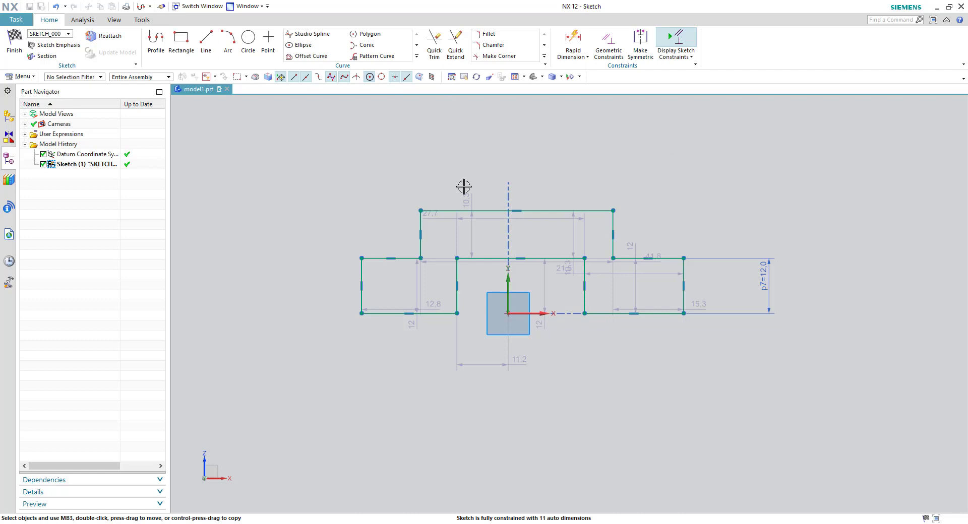
{"action": "left_click", "coordinate": [640, 43]}
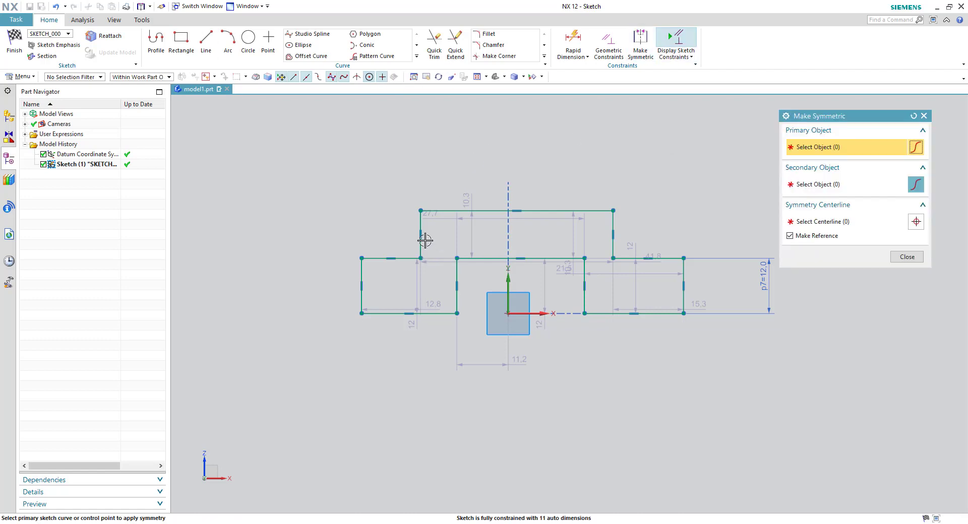
{"action": "left_click", "coordinate": [421, 229]}
{"action": "left_click", "coordinate": [614, 223]}
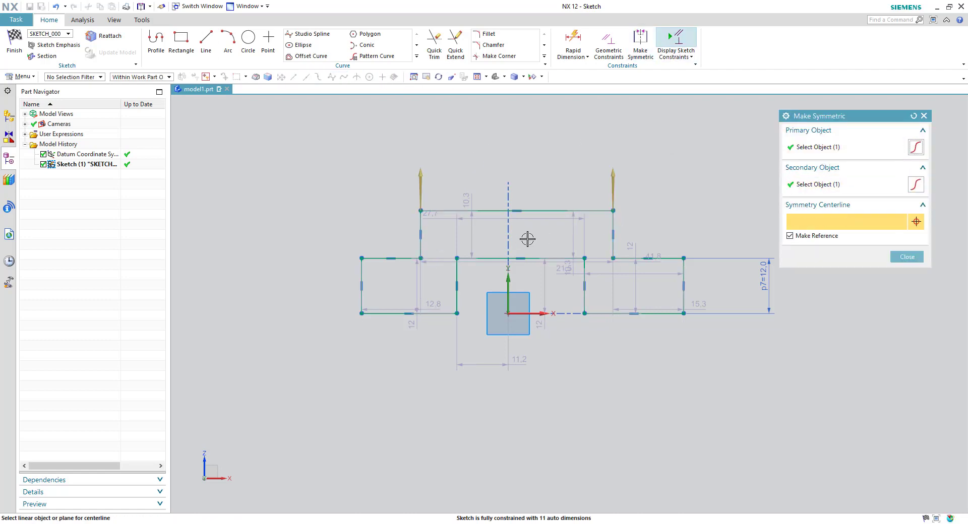
{"action": "left_click", "coordinate": [508, 285]}
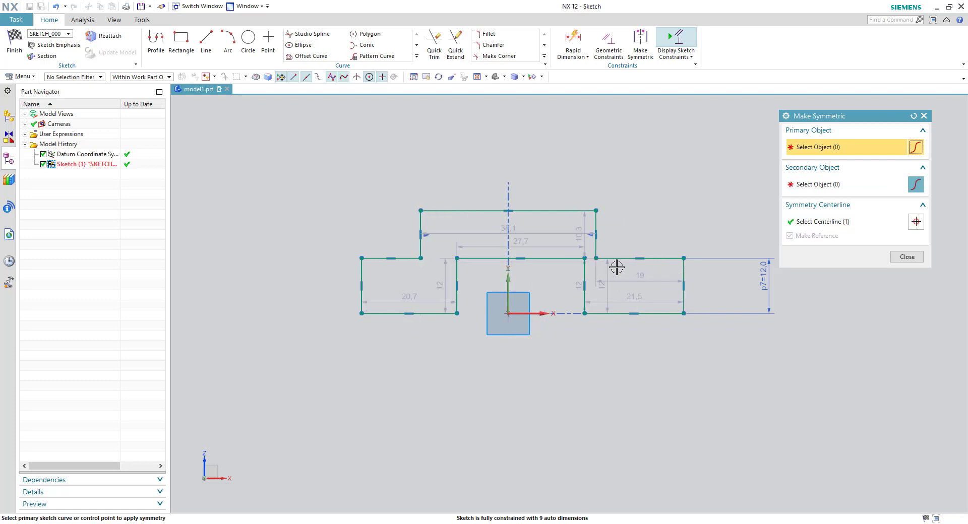
- Make the notch's two vertical sides and the profile's two outer vertical edges symmetric about the vertical sketch axis
{"action": "left_click", "coordinate": [457, 272]}
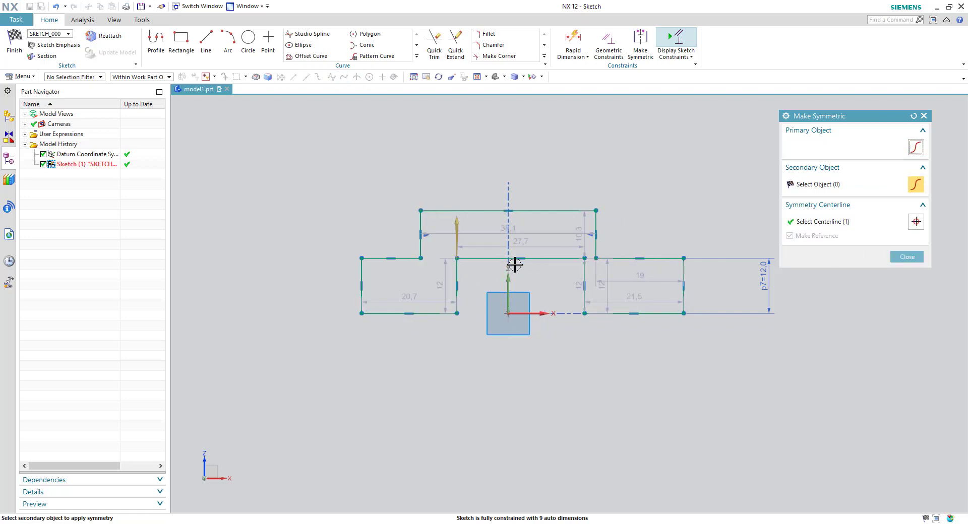
{"action": "left_click", "coordinate": [584, 270]}
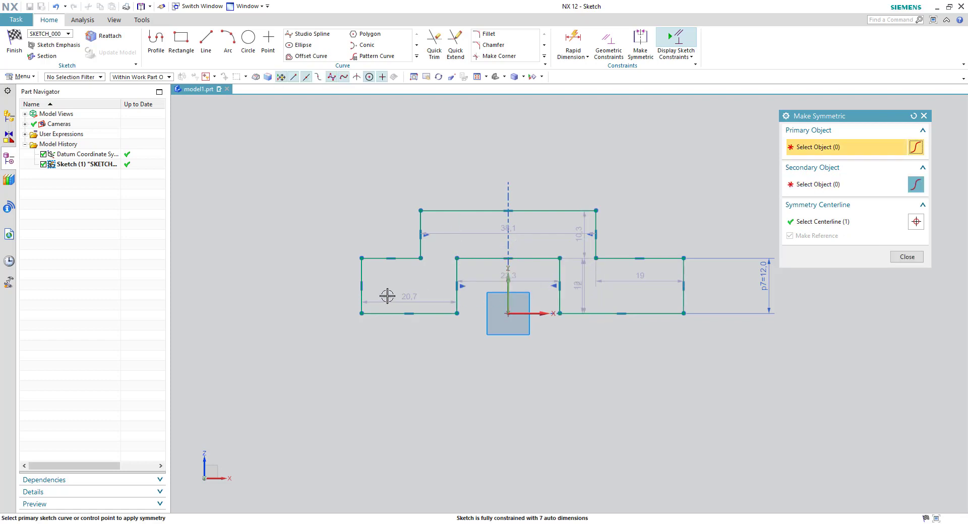
{"action": "left_click", "coordinate": [361, 282]}
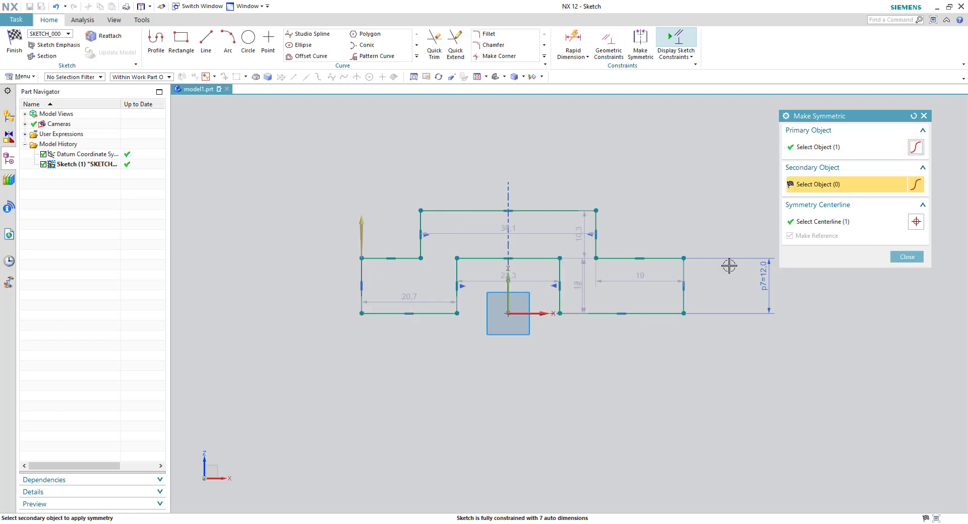
{"action": "left_click", "coordinate": [687, 272]}
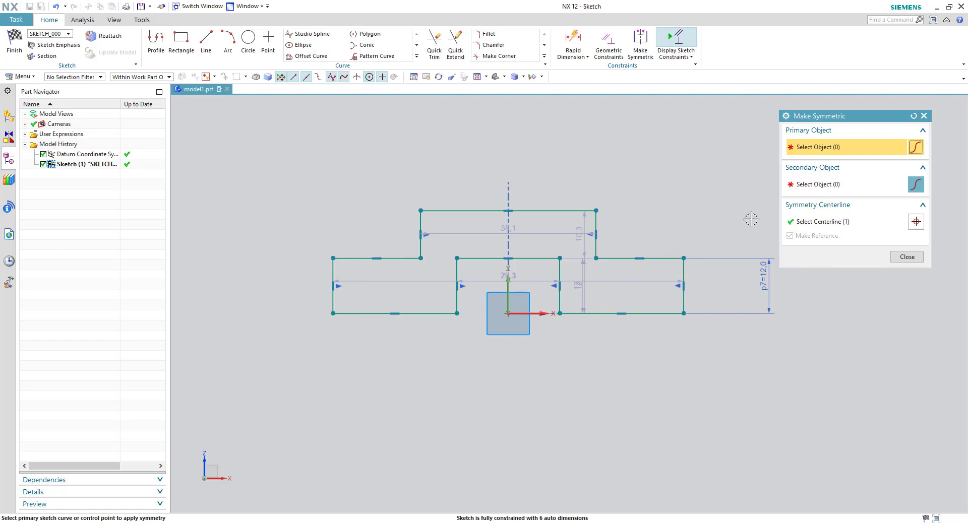
{"action": "middle_click", "coordinate": [798, 290]}
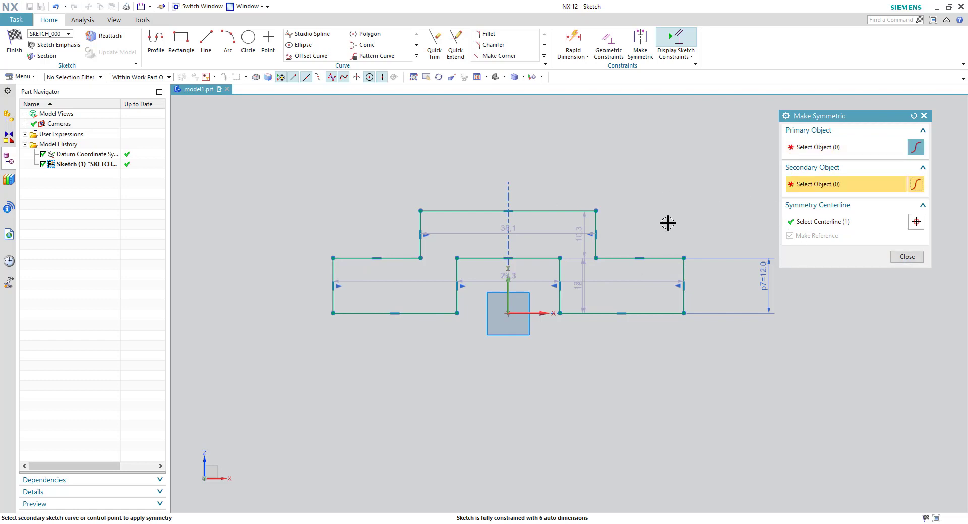
{"action": "left_click", "coordinate": [904, 257]}
- Set the raised step's height to 12 mm and move this, the notch width and the overall width dimensions outside the outline
{"action": "left_click", "coordinate": [765, 280]}
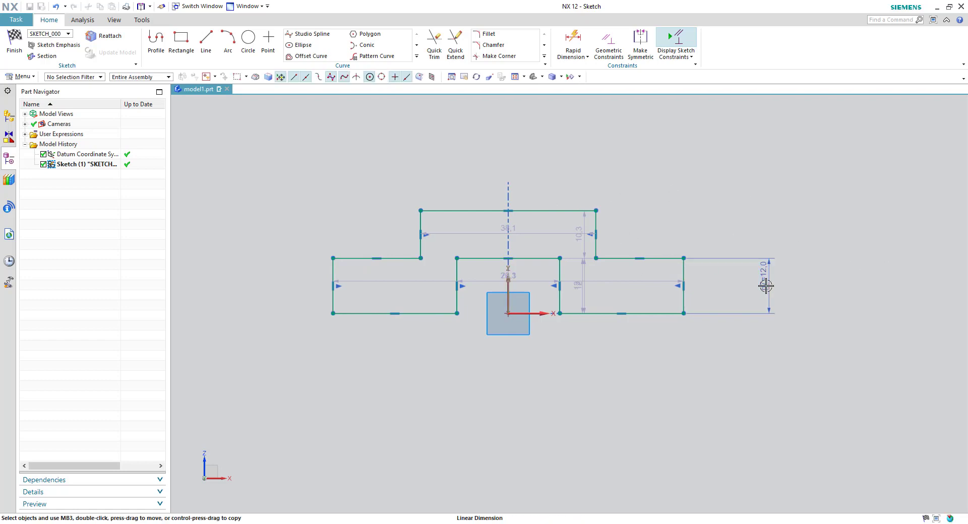
{"action": "left_click", "coordinate": [749, 242]}
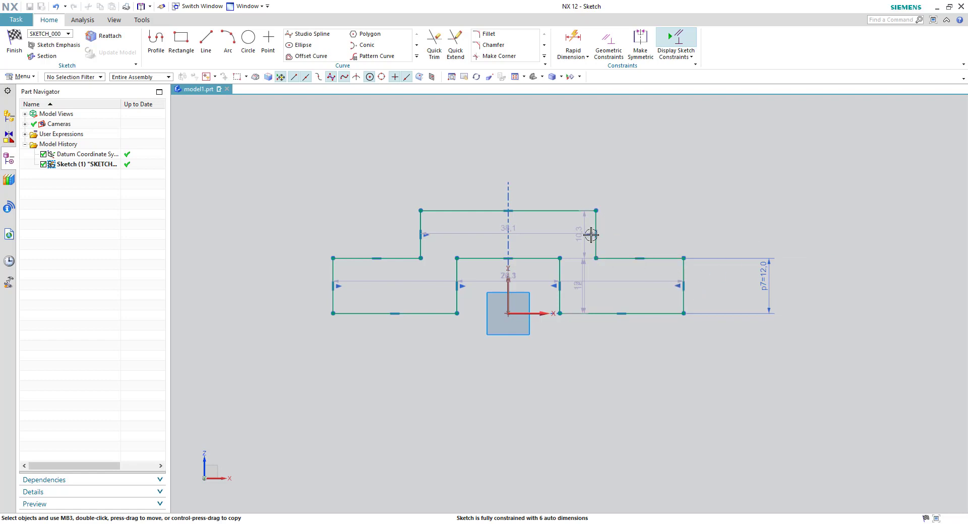
{"action": "left_click_drag", "start_coordinate": [579, 222], "coordinate": [642, 225]}
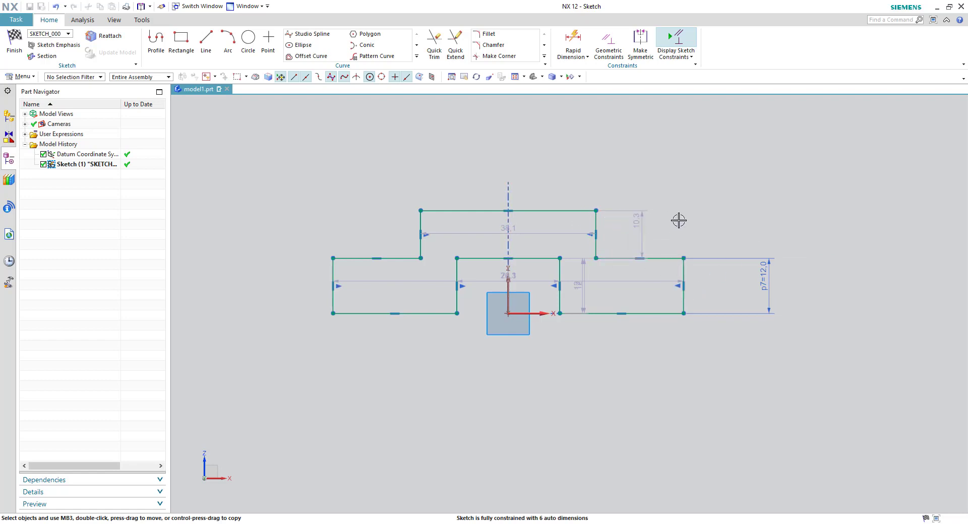
{"action": "double_click", "coordinate": [637, 231]}
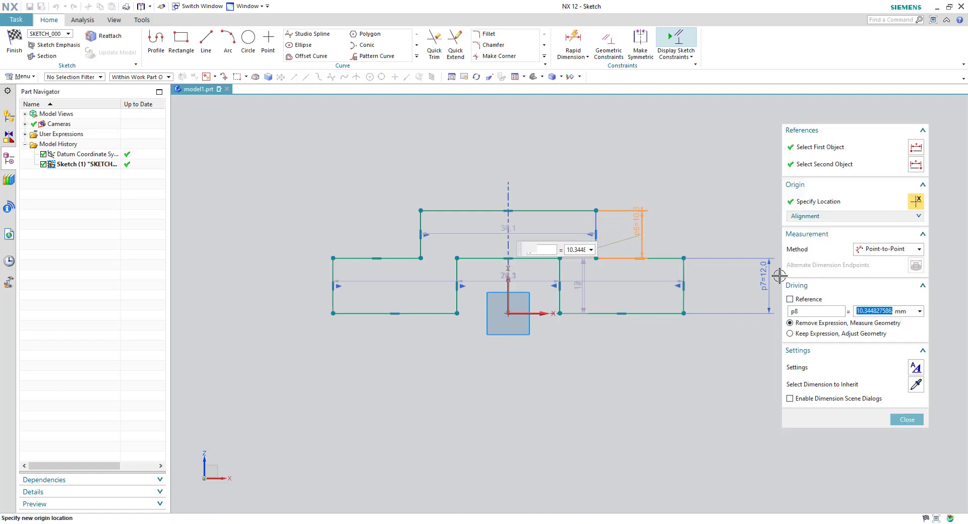
{"action": "key", "text": "Return"}
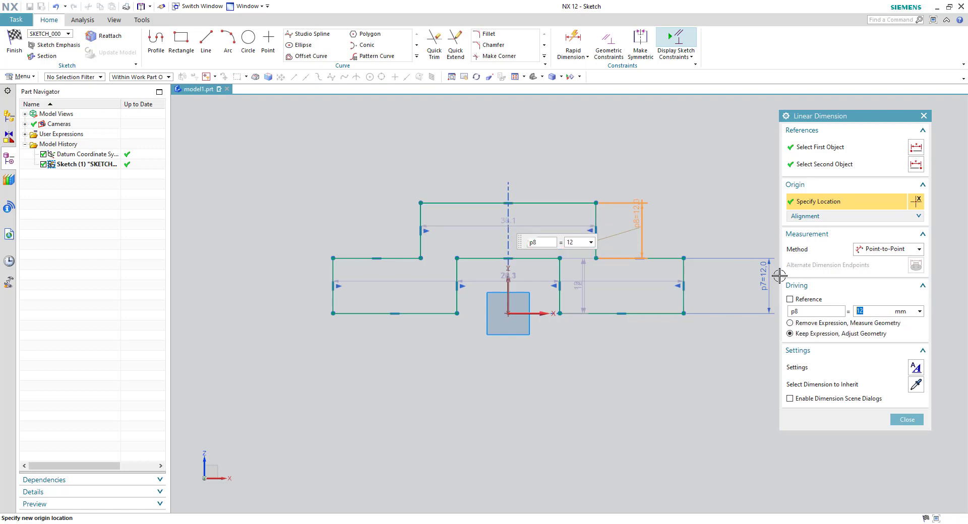
{"action": "key", "text": "Escape"}
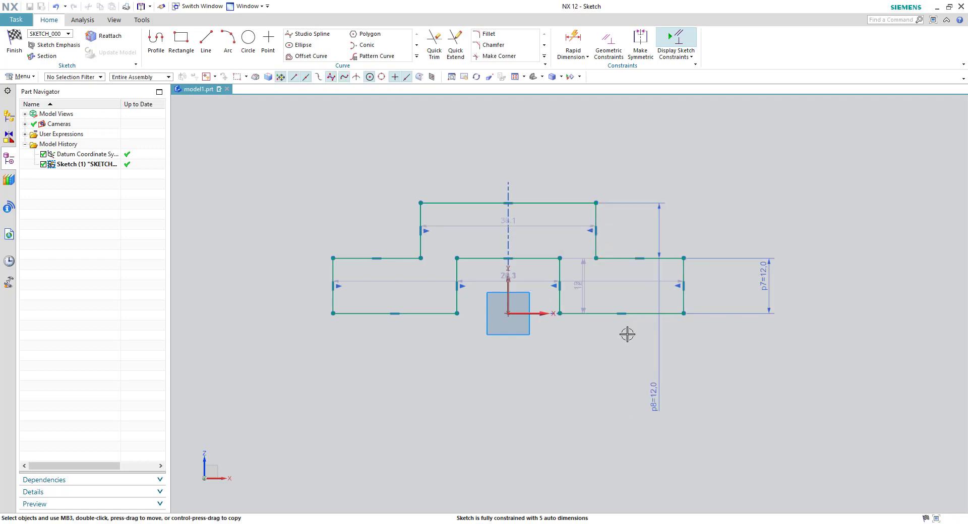
{"action": "left_click_drag", "start_coordinate": [658, 396], "coordinate": [665, 230]}
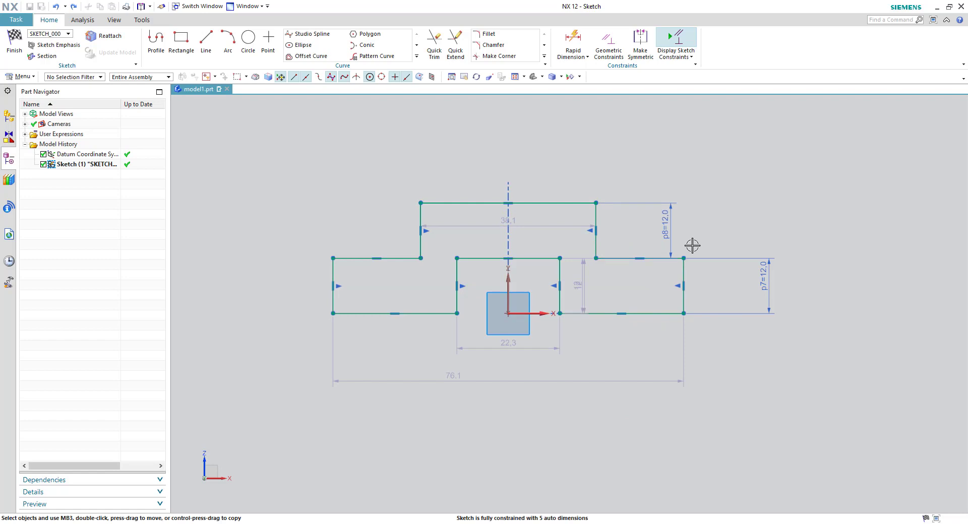
- Set the raised step's width to 76 mm, the overall base width to 100 mm and the notch width to 52 mm
{"action": "double_click", "coordinate": [482, 226]}
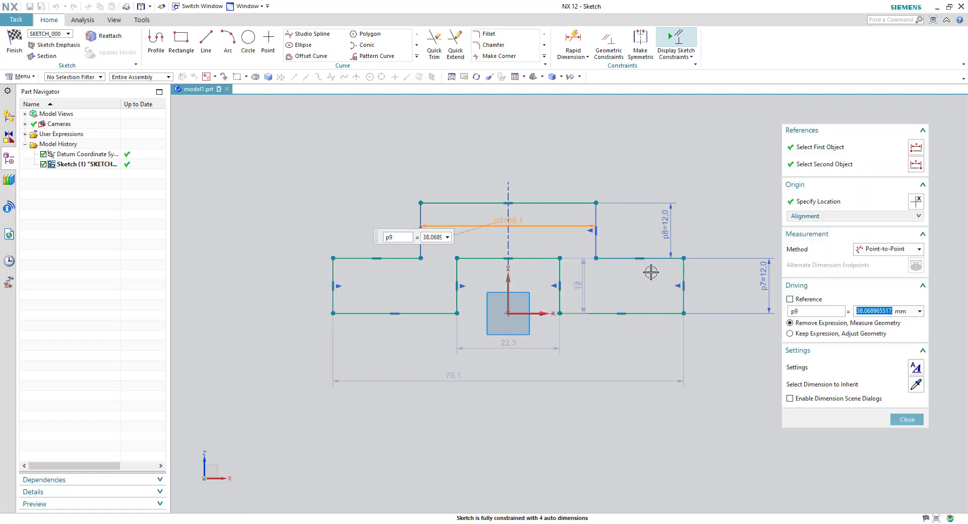
{"action": "key", "text": "Return"}
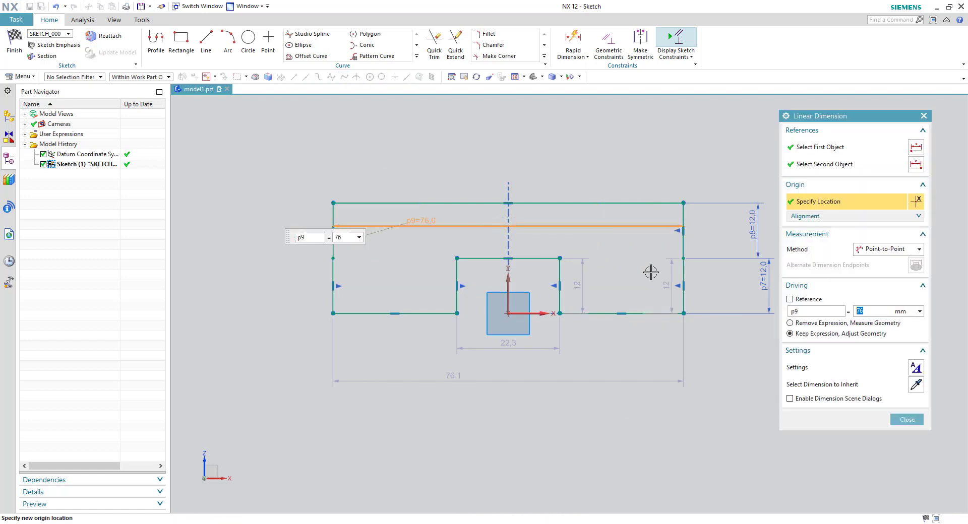
{"action": "double_click", "coordinate": [469, 380]}
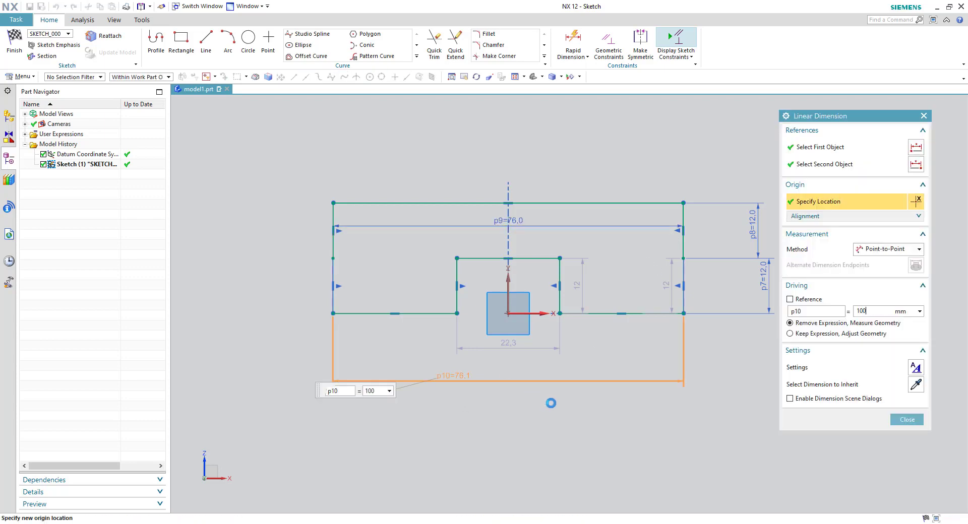
{"action": "key", "text": "Return"}
{"action": "double_click", "coordinate": [507, 343]}
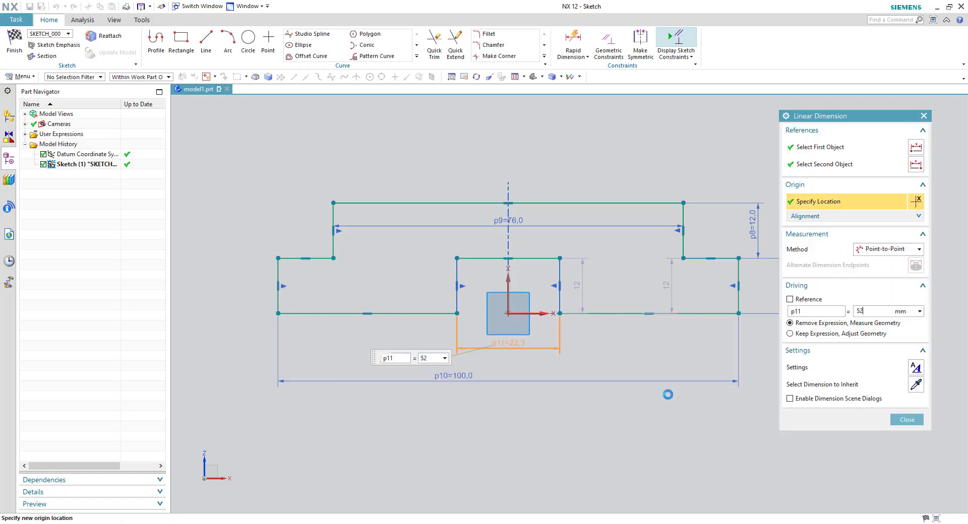
{"action": "type", "text": "52"}
{"action": "key", "text": "Return"}
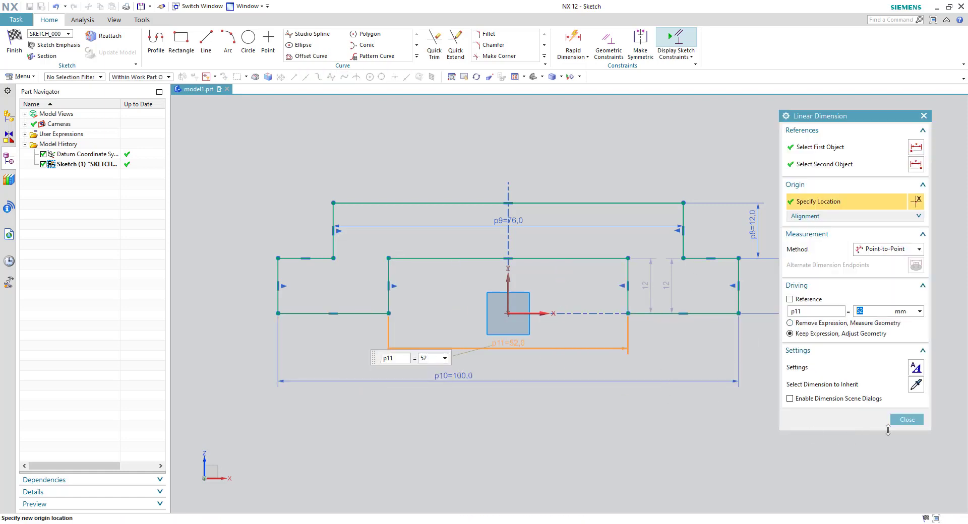
{"action": "left_click", "coordinate": [907, 420]}
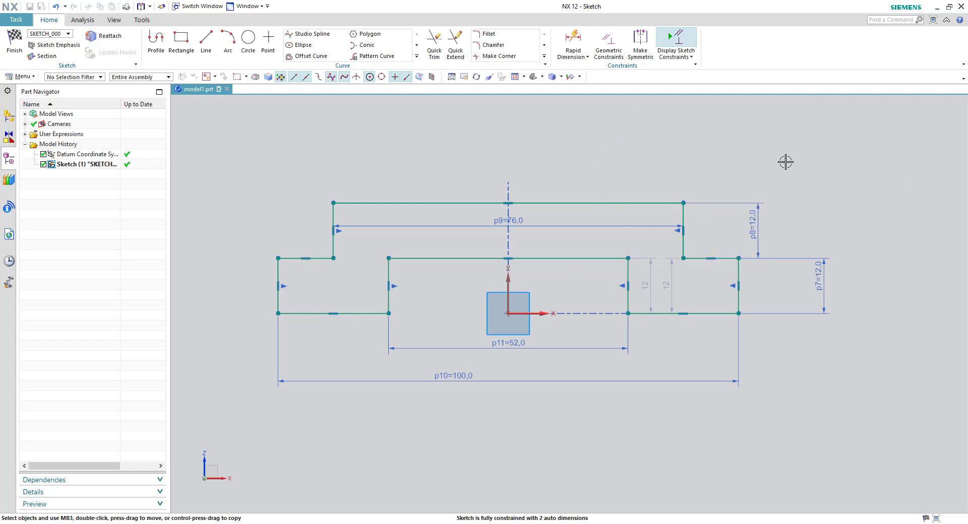
- Finish the base sketch and extrude the profile 160 mm in the reversed direction, along positive Y
{"action": "left_click", "coordinate": [10, 47]}
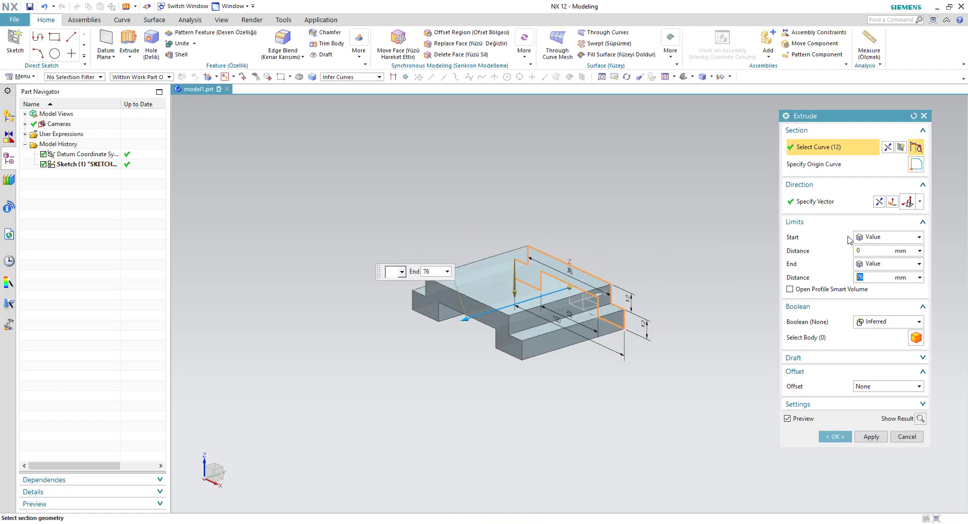
{"action": "left_click", "coordinate": [888, 204]}
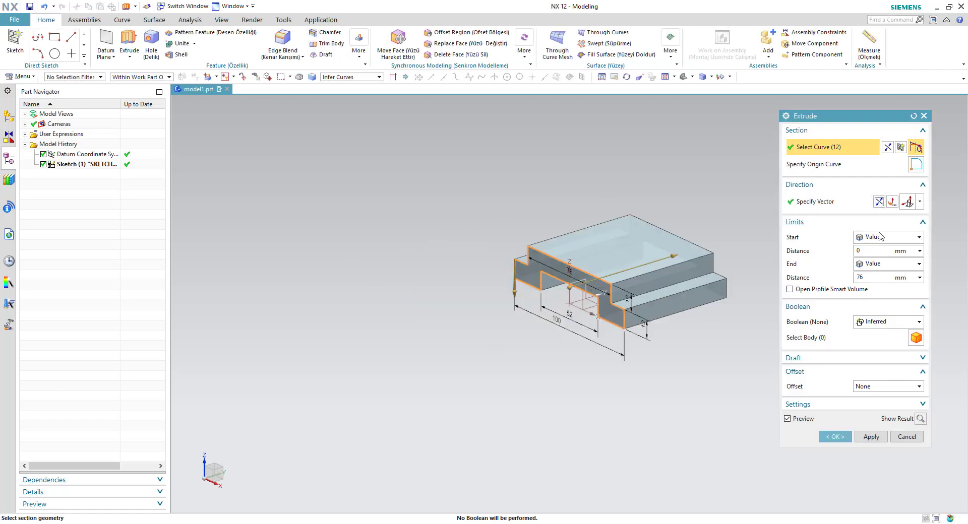
{"action": "left_click", "coordinate": [872, 278]}
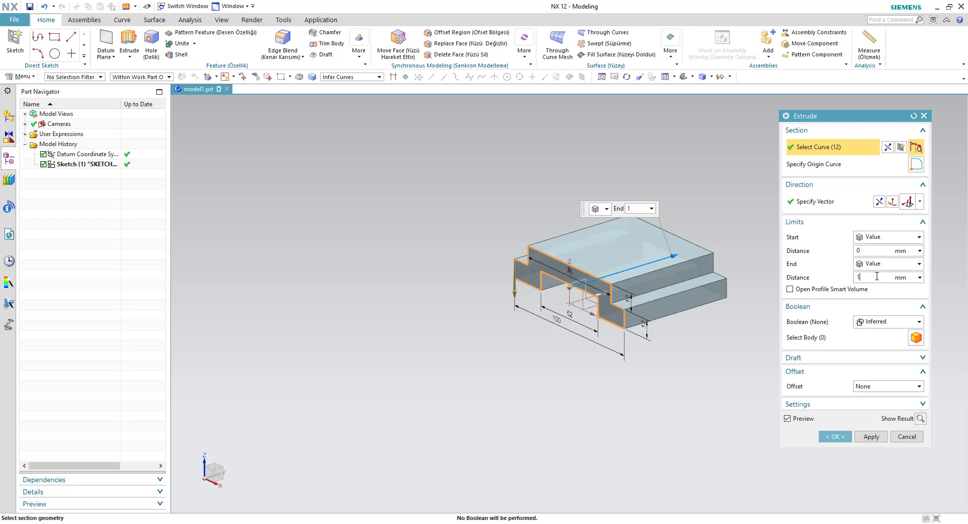
{"action": "key", "text": "Return"}
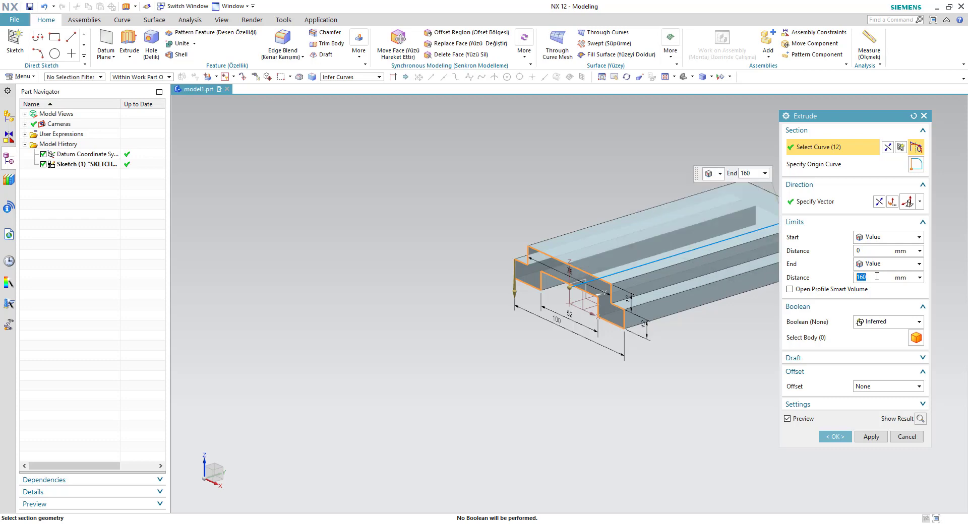
{"action": "left_click", "coordinate": [835, 437]}
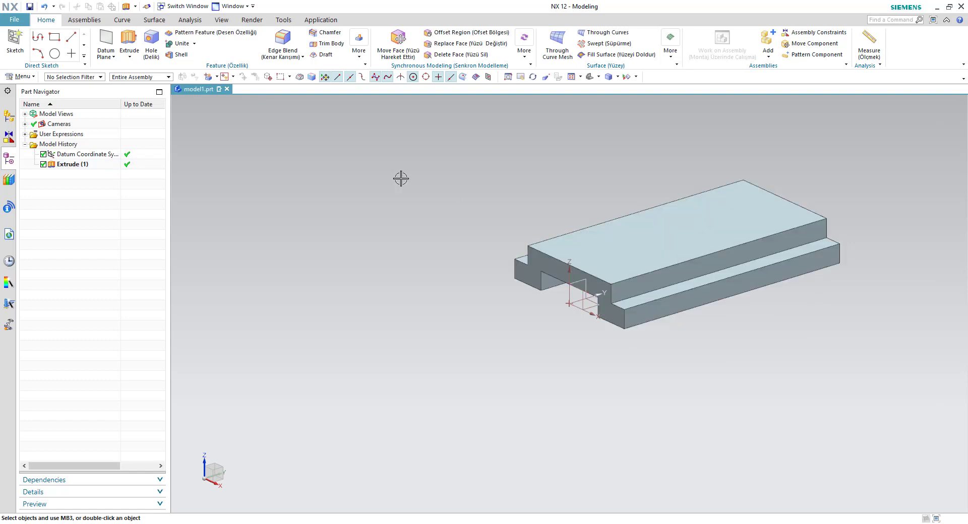
- On the raised step's long side face, sketch a rectangle about 70 by 66 mm rising from the rear top corner
{"action": "left_click", "coordinate": [16, 42]}
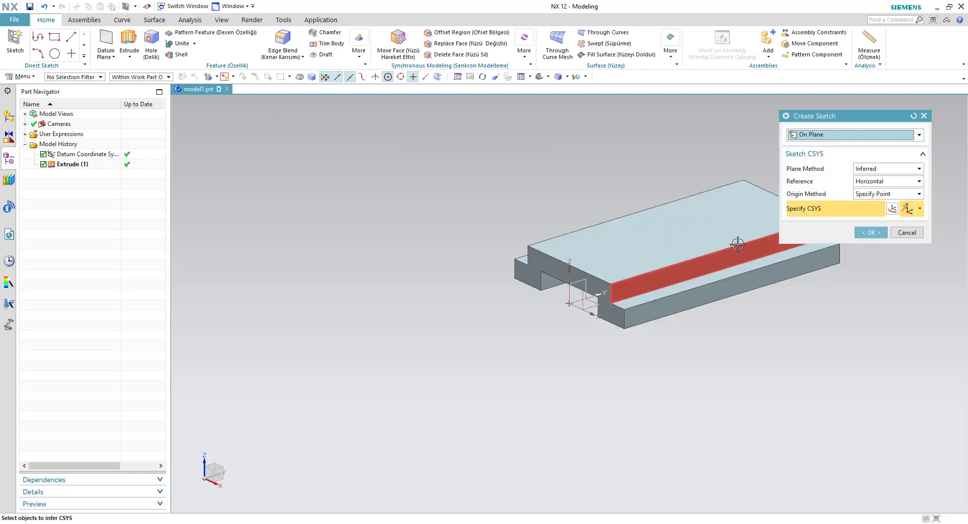
{"action": "left_click", "coordinate": [752, 250]}
{"action": "left_click", "coordinate": [871, 232]}
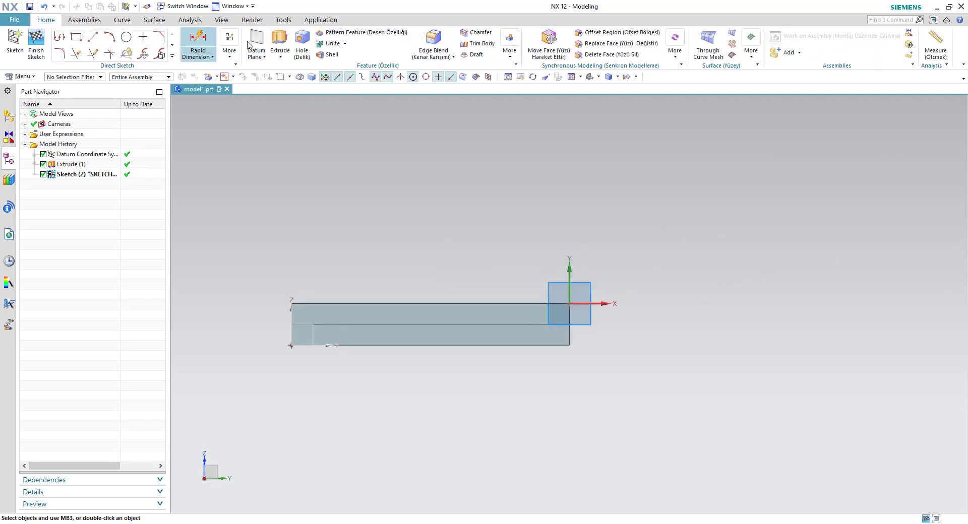
{"action": "left_click", "coordinate": [81, 40]}
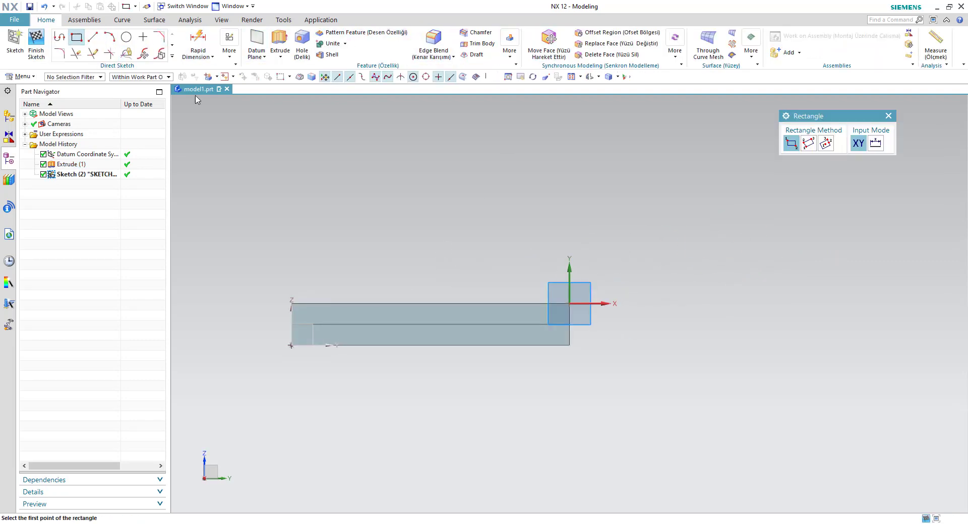
{"action": "left_click", "coordinate": [570, 304]}
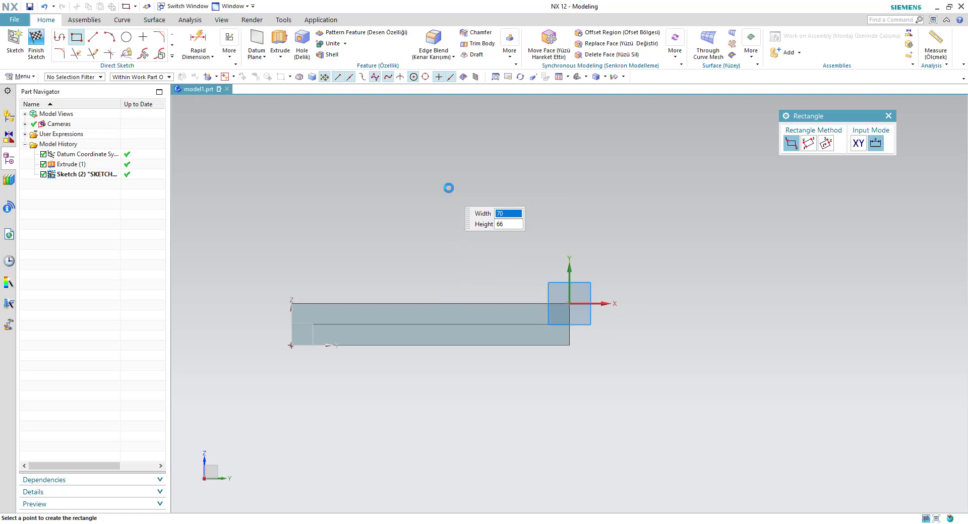
{"action": "left_click", "coordinate": [448, 189]}
{"action": "key", "text": "Escape"}
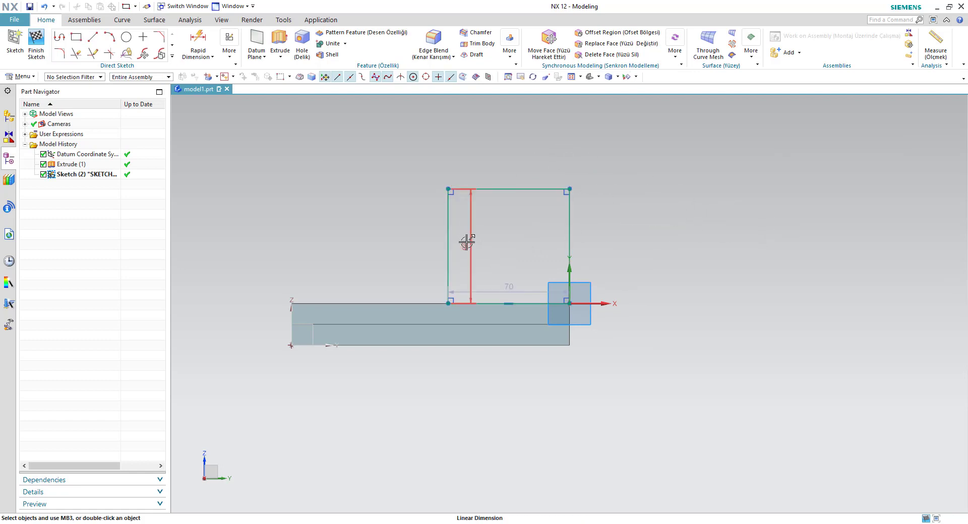
- Set the rectangle's height to 72 mm and its width to 60 mm, and finish the sketch
{"action": "double_click", "coordinate": [471, 235]}
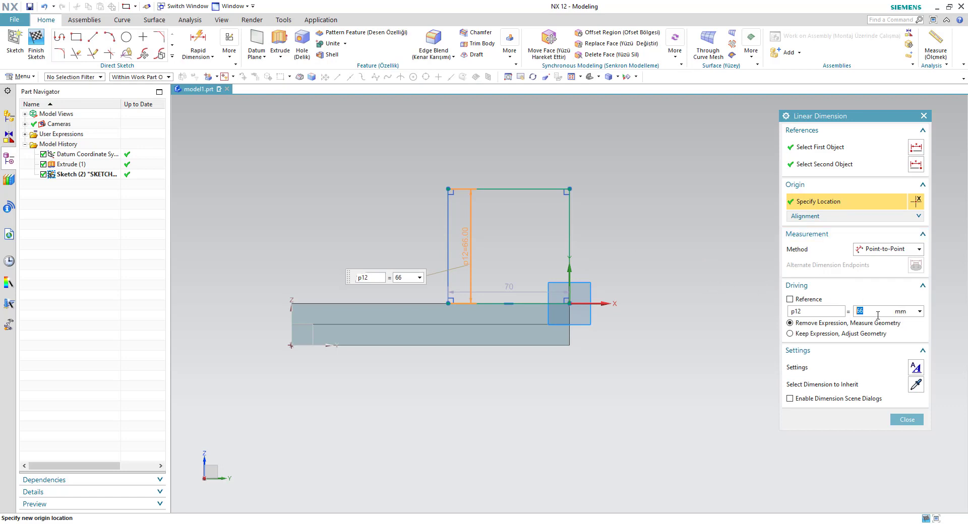
{"action": "key", "text": "Return"}
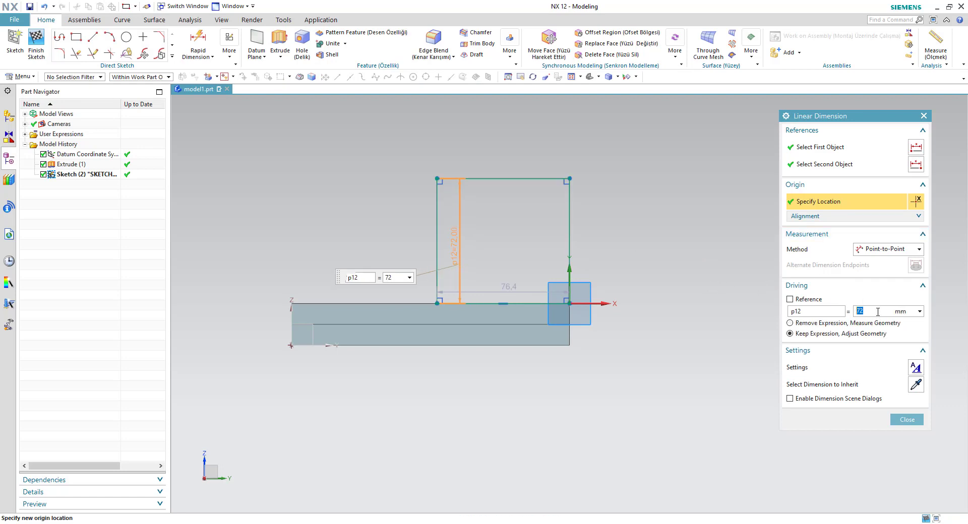
{"action": "double_click", "coordinate": [518, 288]}
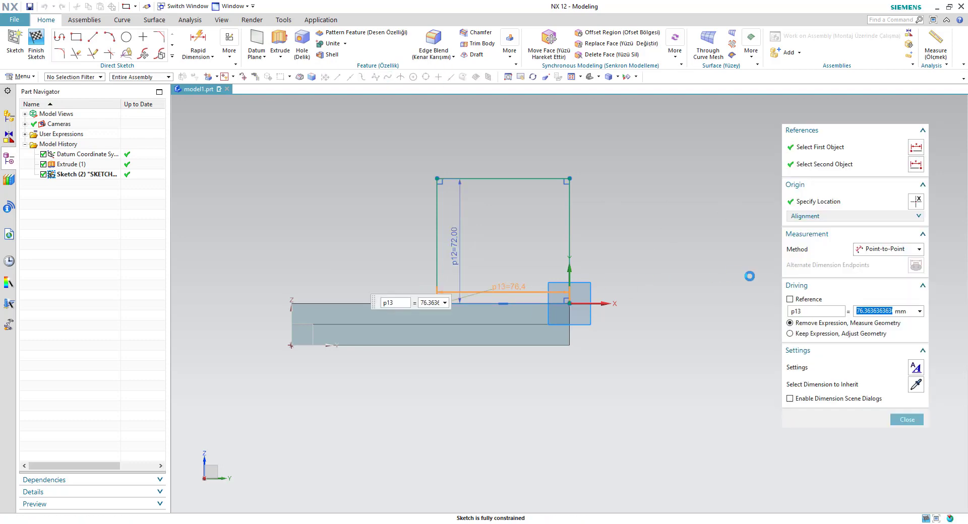
{"action": "key", "text": "Return"}
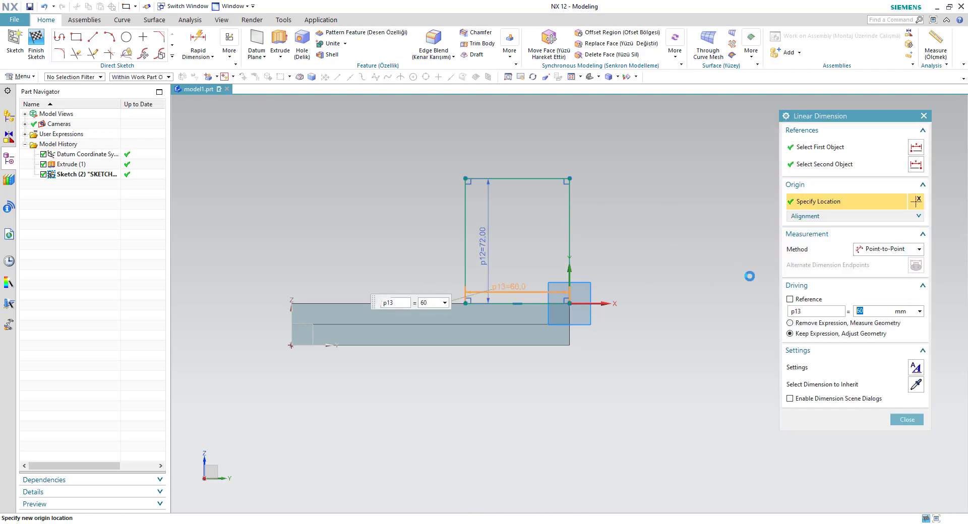
{"action": "key", "text": "Escape"}
{"action": "right_click", "coordinate": [719, 192]}
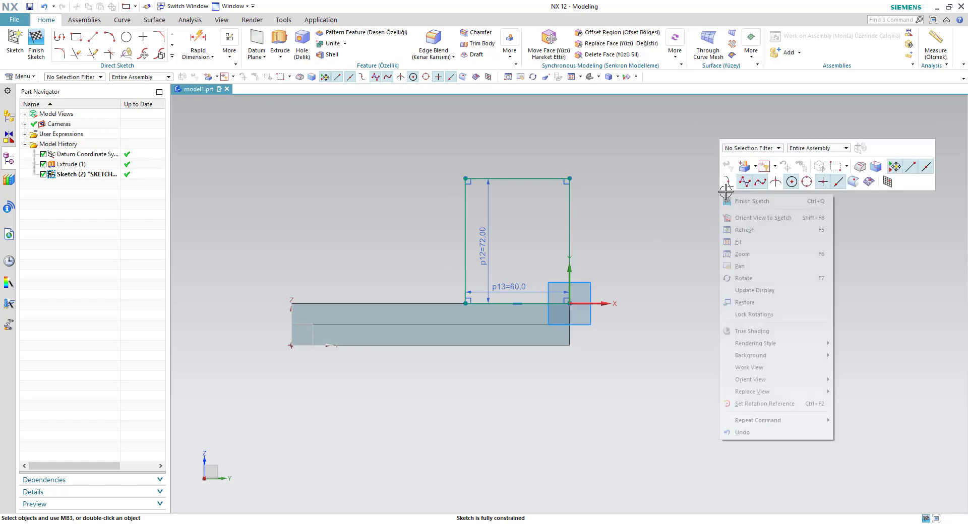
{"action": "left_click", "coordinate": [741, 197]}
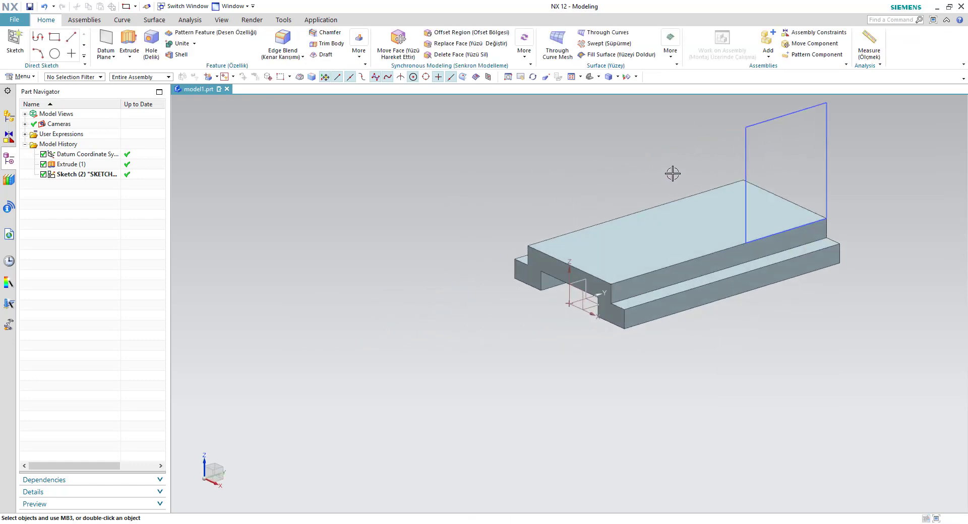
{"action": "middle_click_drag", "start_coordinate": [673, 173], "coordinate": [544, 257], "text": "shift"}
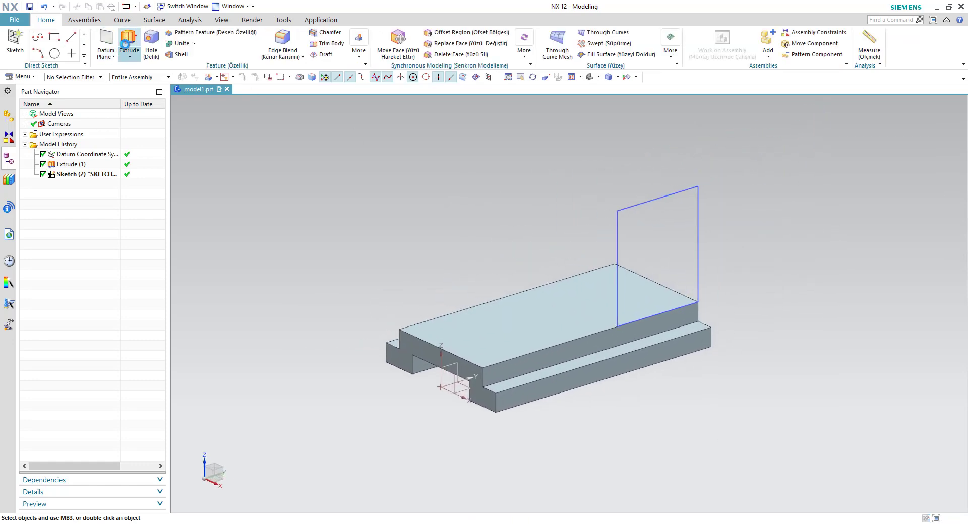
- Extrude the 60 by 72 mm rectangle 76 mm in the reversed direction, across the raised step, after checking the width in the reference drawing
{"action": "left_click", "coordinate": [130, 43]}
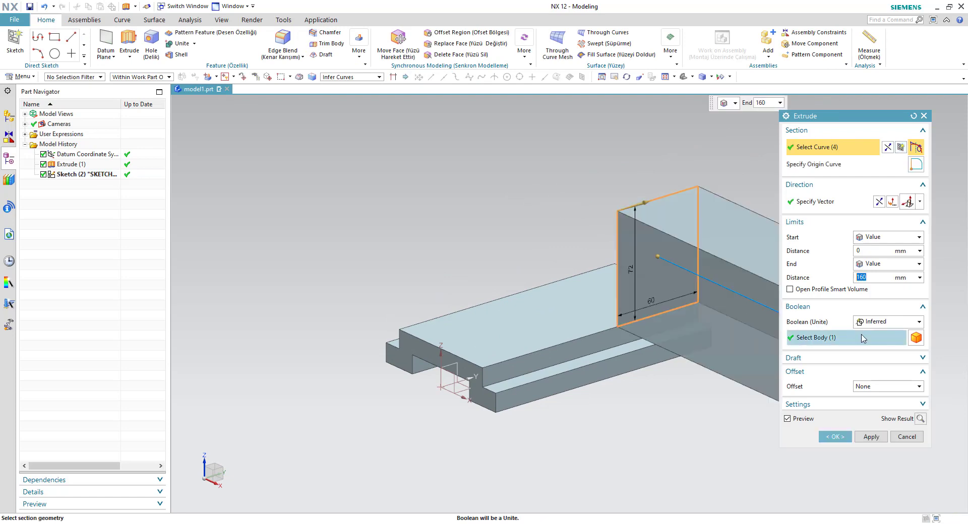
{"action": "left_click", "coordinate": [878, 202]}
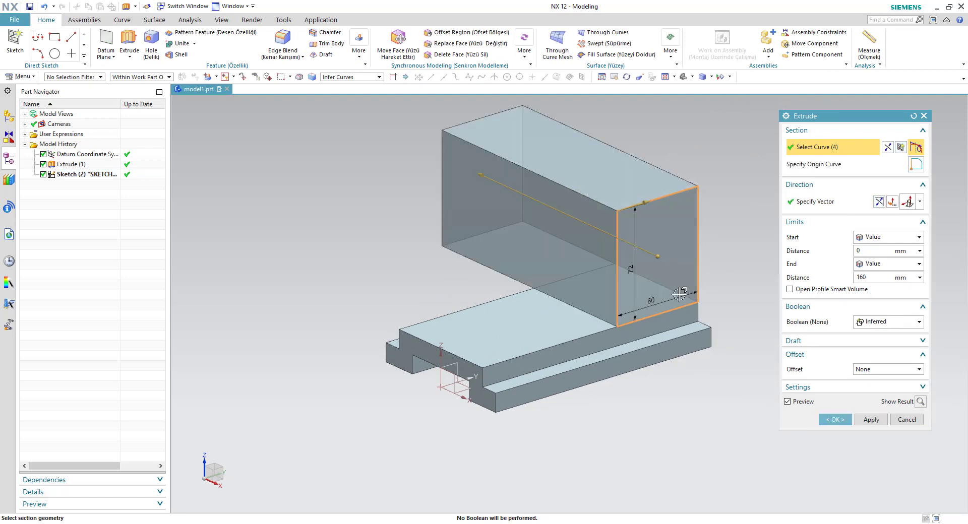
{"action": "left_click", "coordinate": [885, 278]}
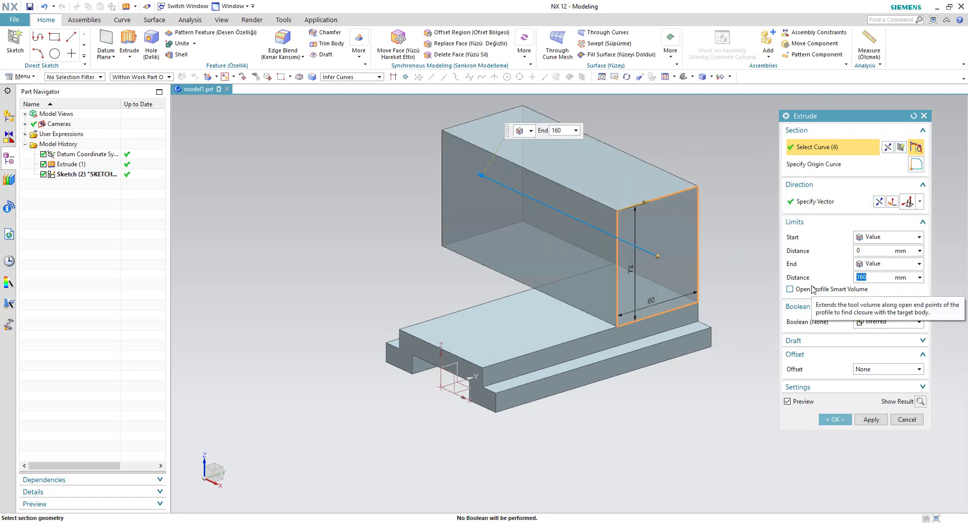
{"action": "type", "text": "72"}
{"action": "key", "text": "Return"}
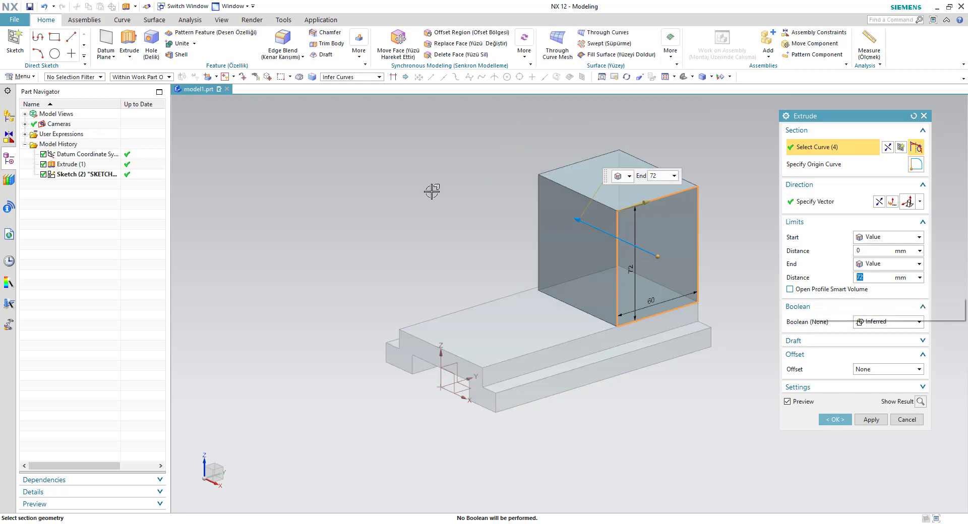
{"action": "middle_click_drag", "start_coordinate": [316, 239], "coordinate": [364, 300]}
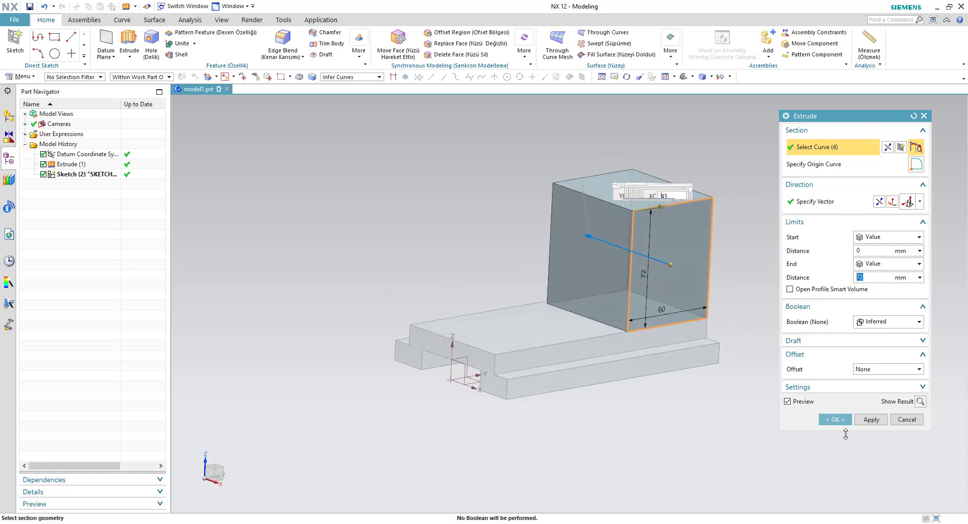
{"action": "key", "text": "alt+Tab"}
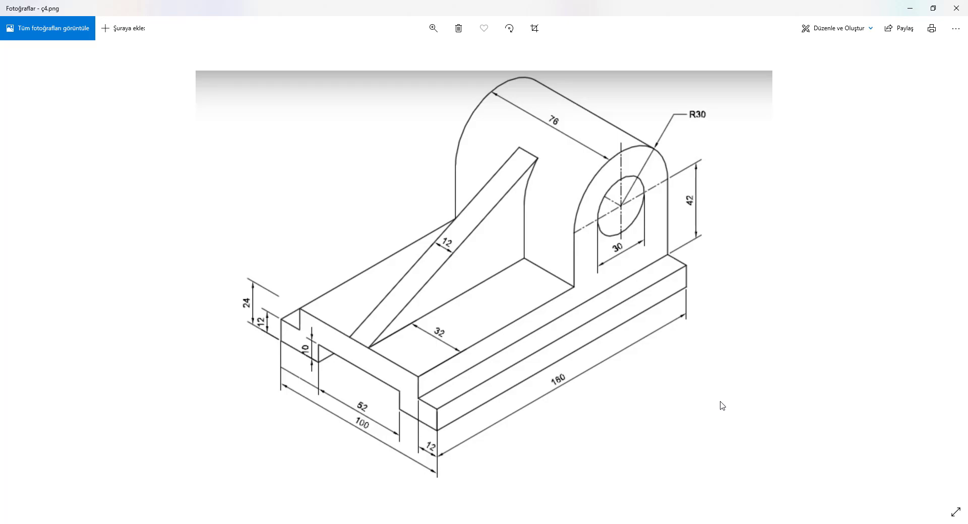
{"action": "key", "text": "alt+Tab"}
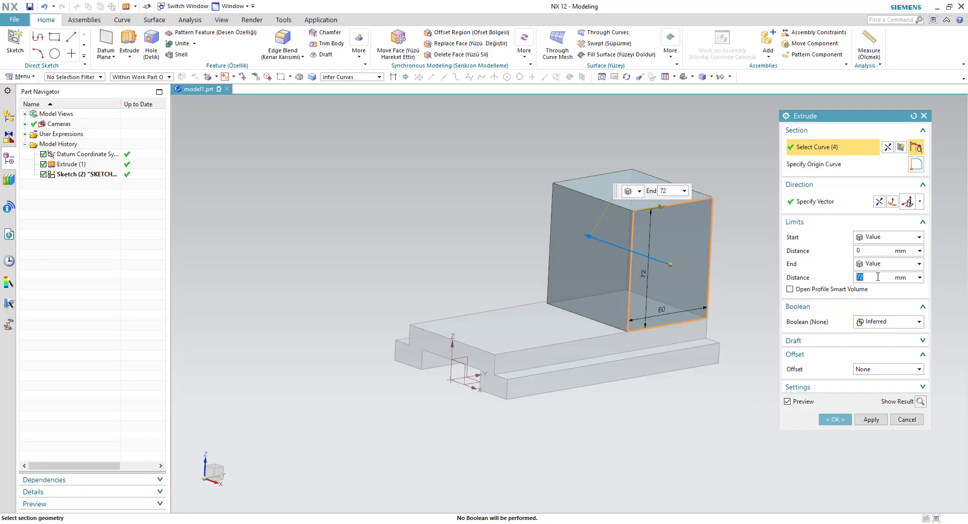
{"action": "key", "text": "Return"}
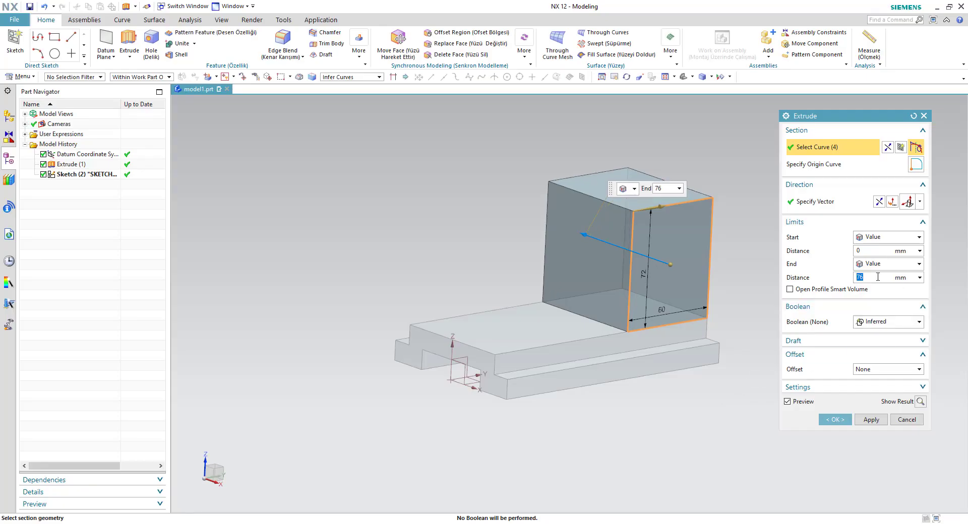
{"action": "left_click", "coordinate": [834, 419]}
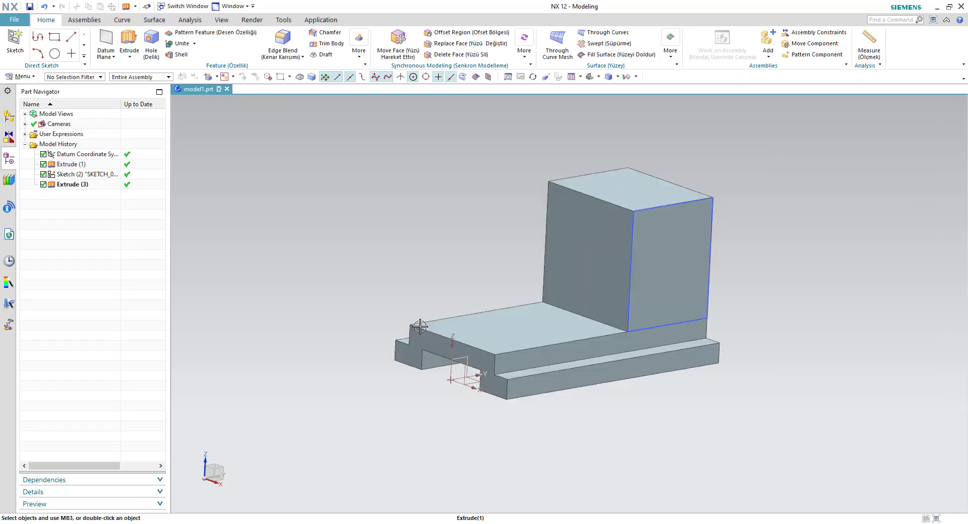
- Round the block's two upper edges running across the base with a 30 mm edge blend
{"action": "middle_click_drag", "start_coordinate": [420, 327], "coordinate": [439, 257]}
{"action": "key", "text": "End"}
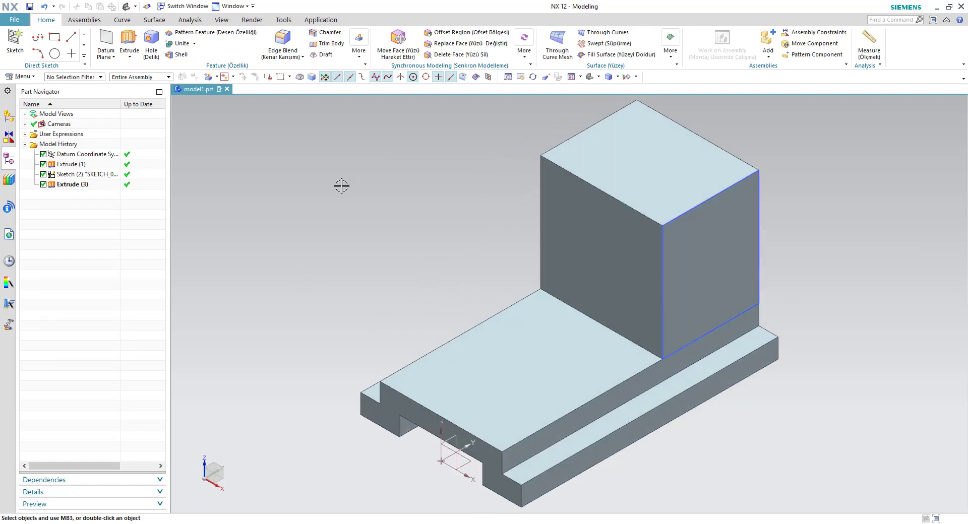
{"action": "key", "text": "Escape"}
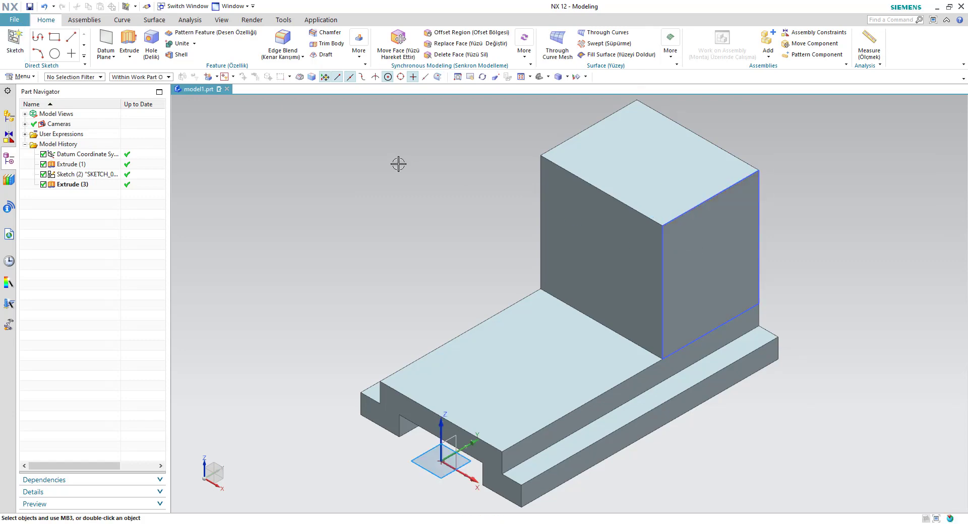
{"action": "left_click", "coordinate": [280, 42]}
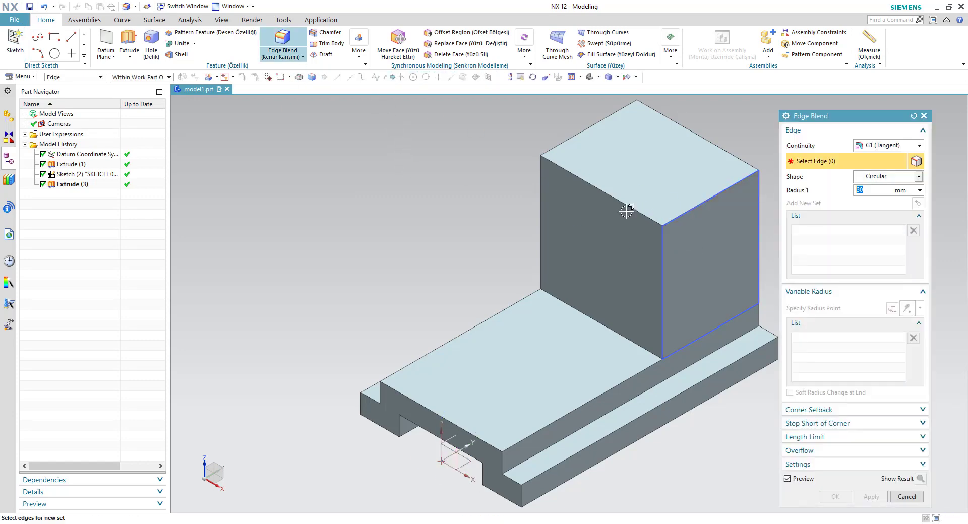
{"action": "left_click", "coordinate": [634, 208]}
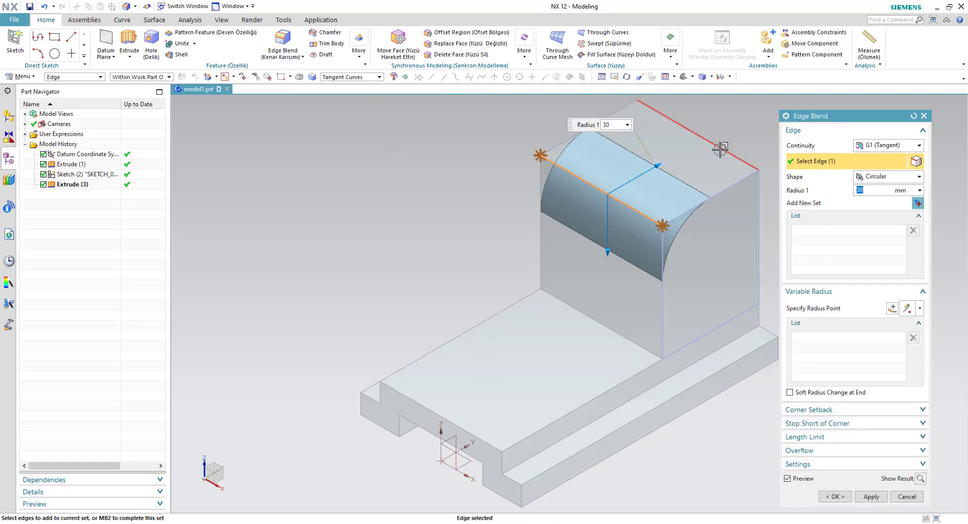
{"action": "left_click", "coordinate": [720, 149]}
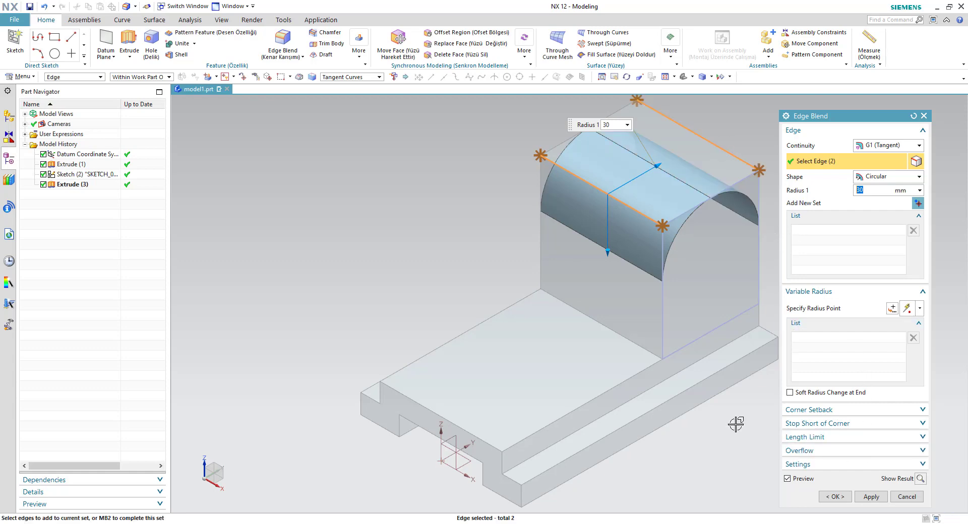
{"action": "middle_click", "coordinate": [756, 428]}
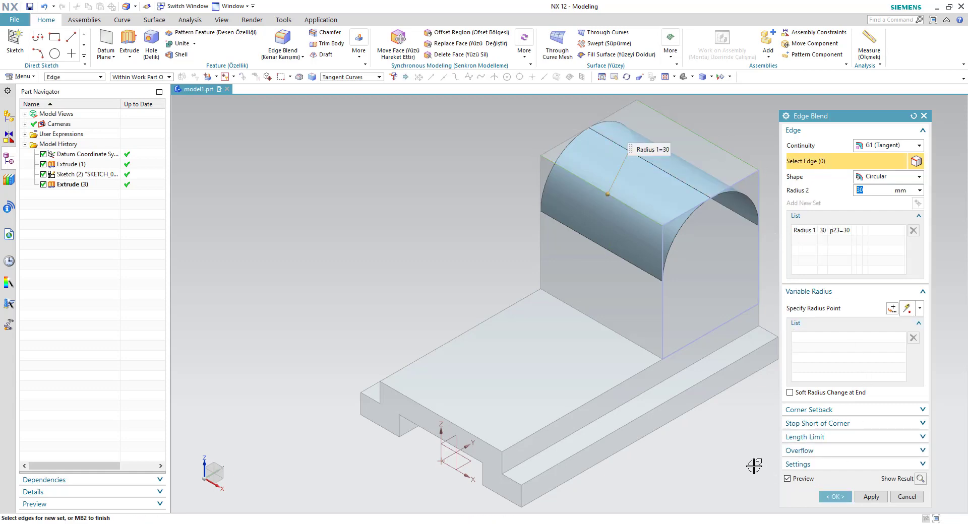
{"action": "left_click", "coordinate": [835, 497]}
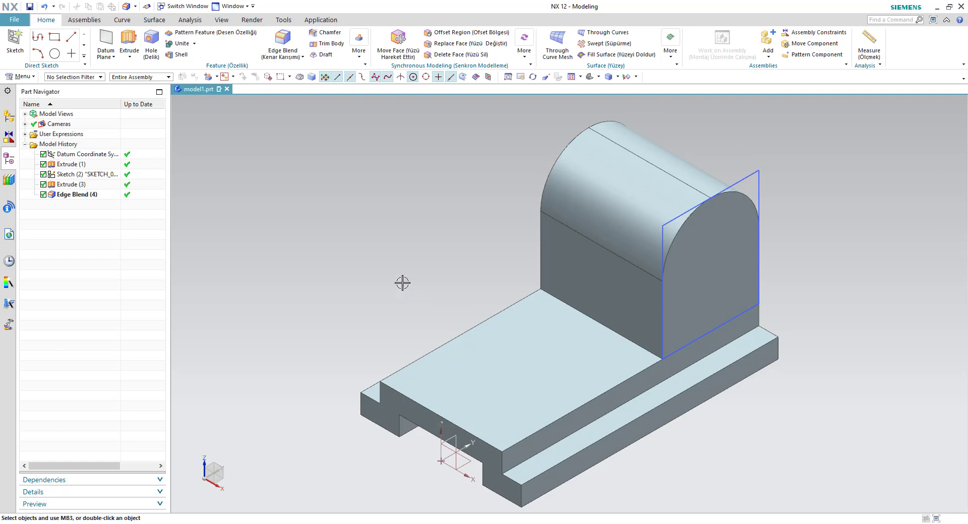
- On the rounded block's side face, sketch a 30 mm diameter circle centred on the sketch origin, and finish the sketch
{"action": "left_click", "coordinate": [15, 40]}
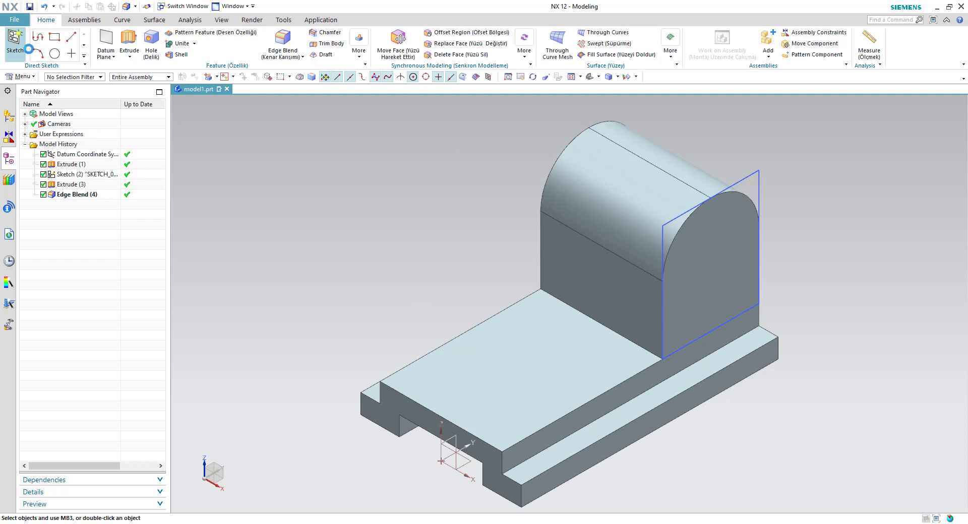
{"action": "left_click", "coordinate": [708, 269]}
{"action": "left_click", "coordinate": [871, 233]}
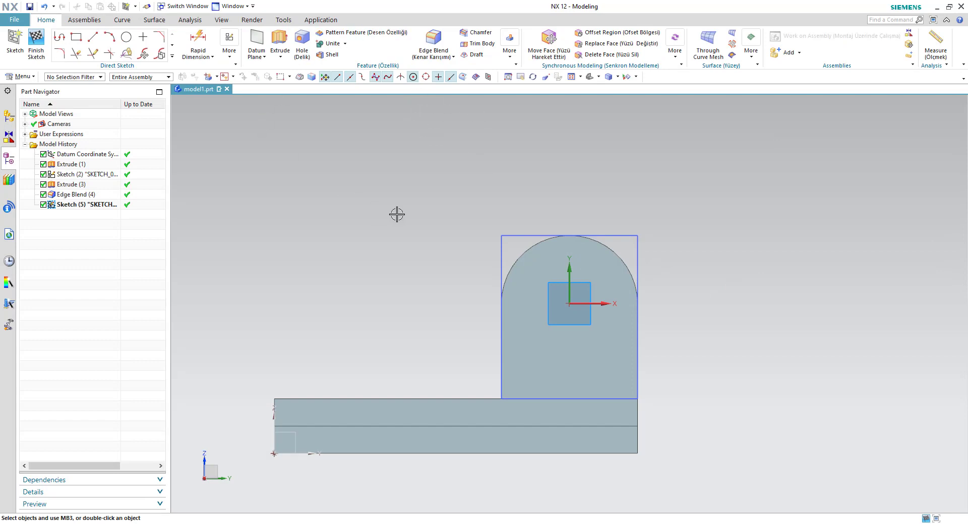
{"action": "key", "text": "o"}
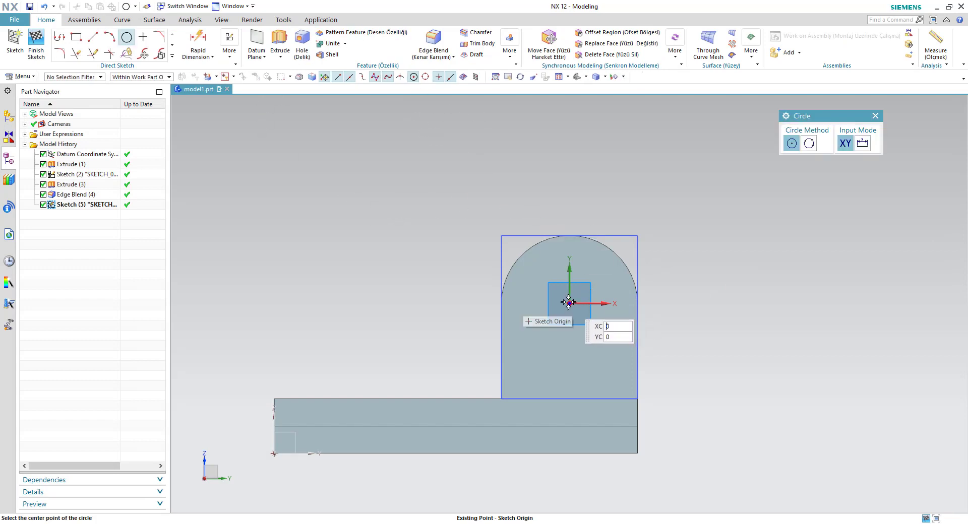
{"action": "left_click", "coordinate": [569, 303]}
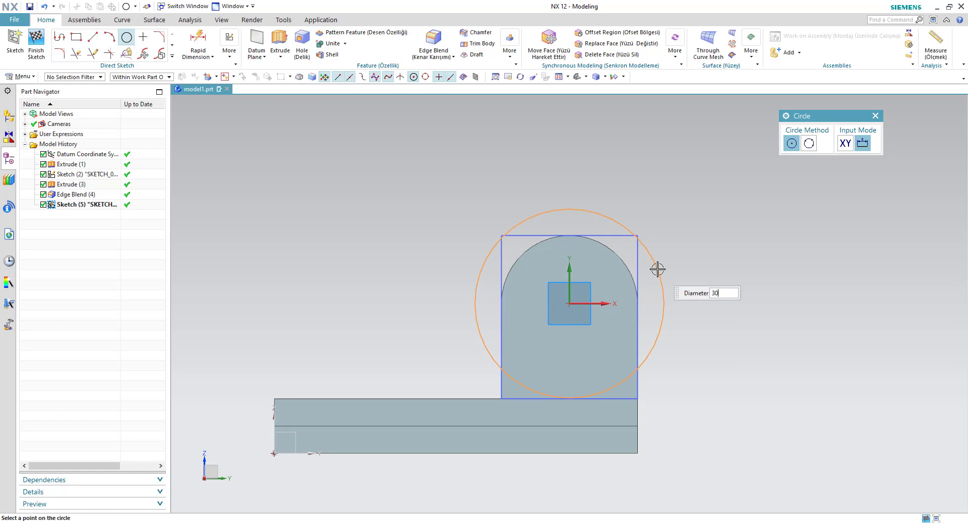
{"action": "key", "text": "Return"}
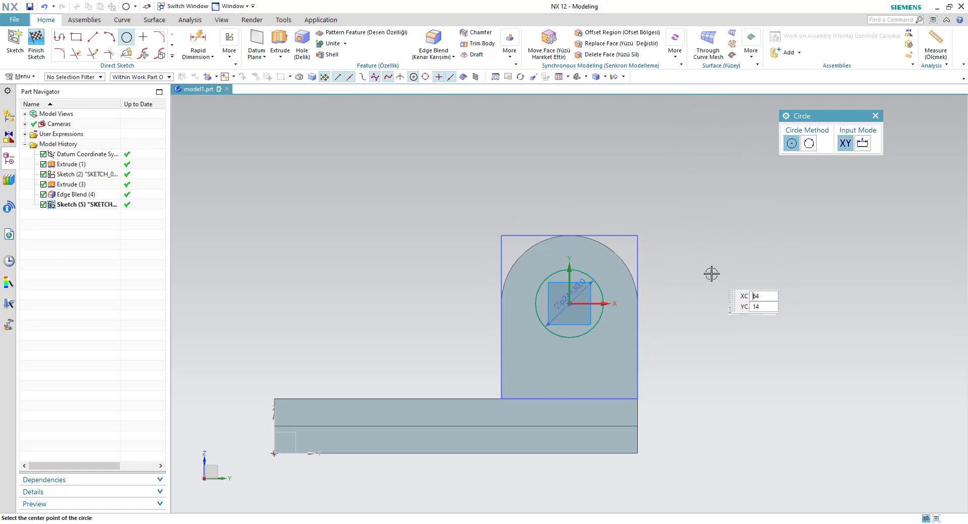
{"action": "key", "text": "Escape"}
{"action": "right_click", "coordinate": [711, 281]}
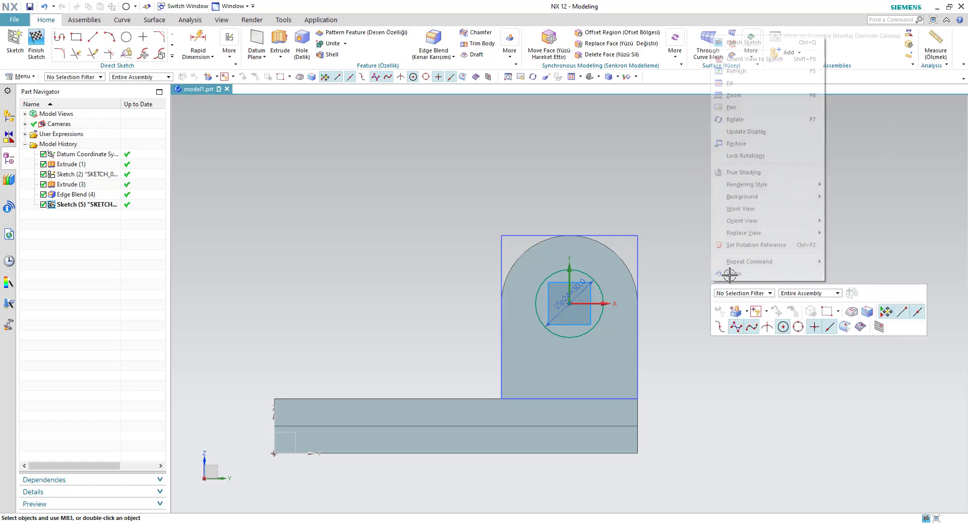
{"action": "left_click", "coordinate": [744, 41]}
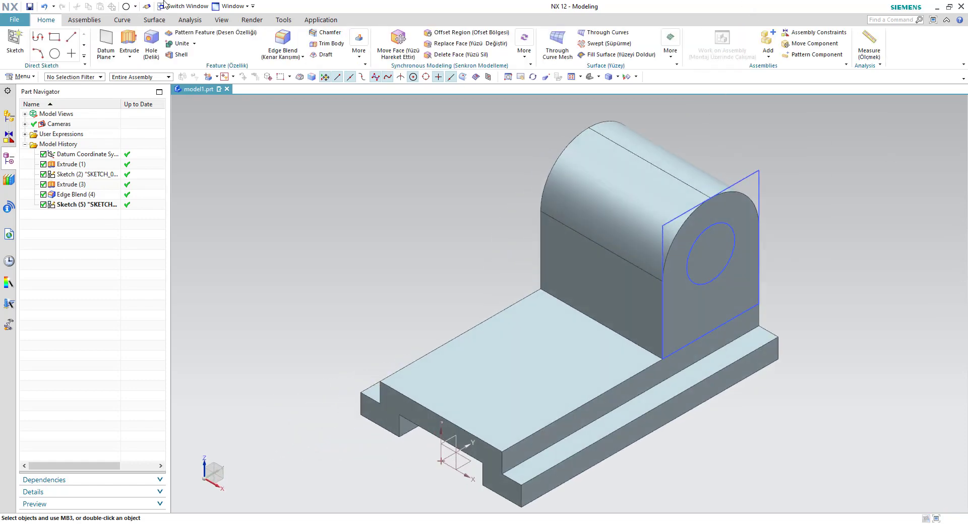
- Extrude the circle 76 mm in the reversed direction, subtracting it from the rounded block
{"action": "left_click", "coordinate": [129, 42]}
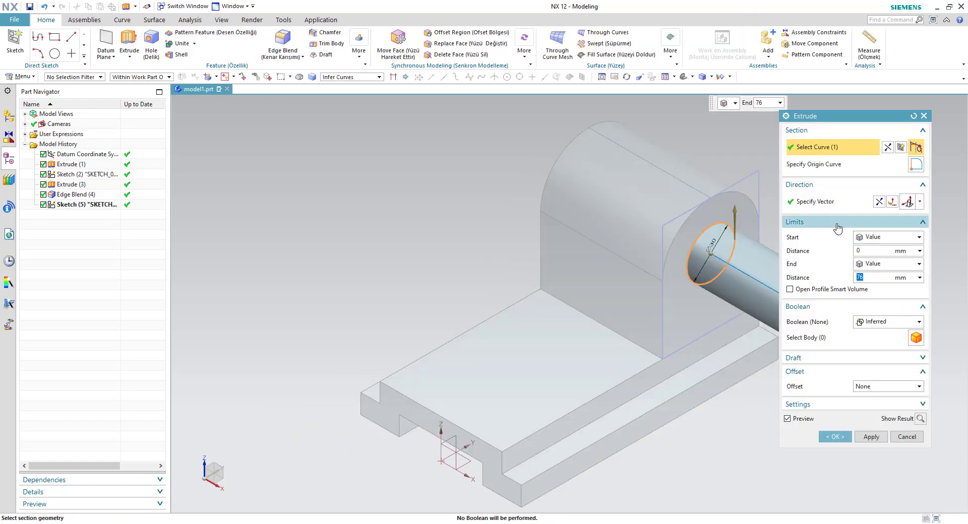
{"action": "left_click", "coordinate": [878, 202]}
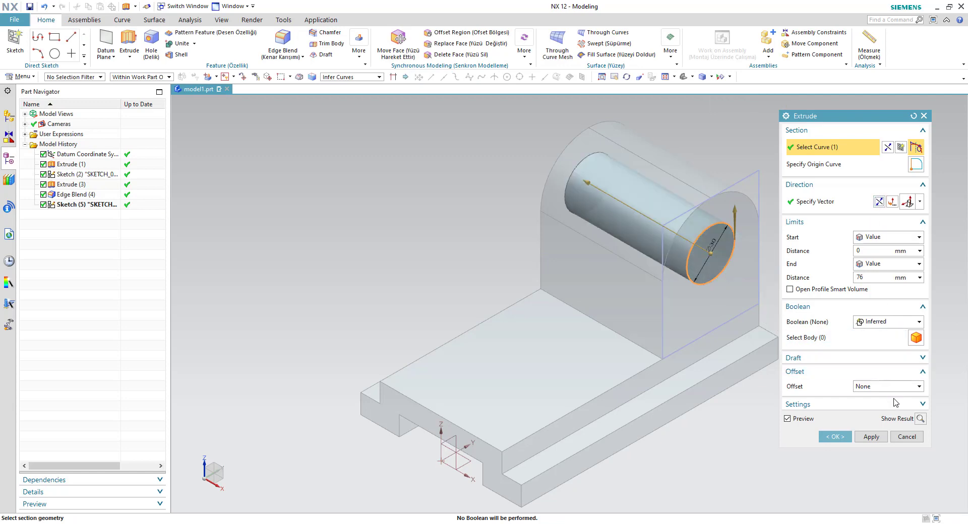
{"action": "left_click", "coordinate": [902, 324]}
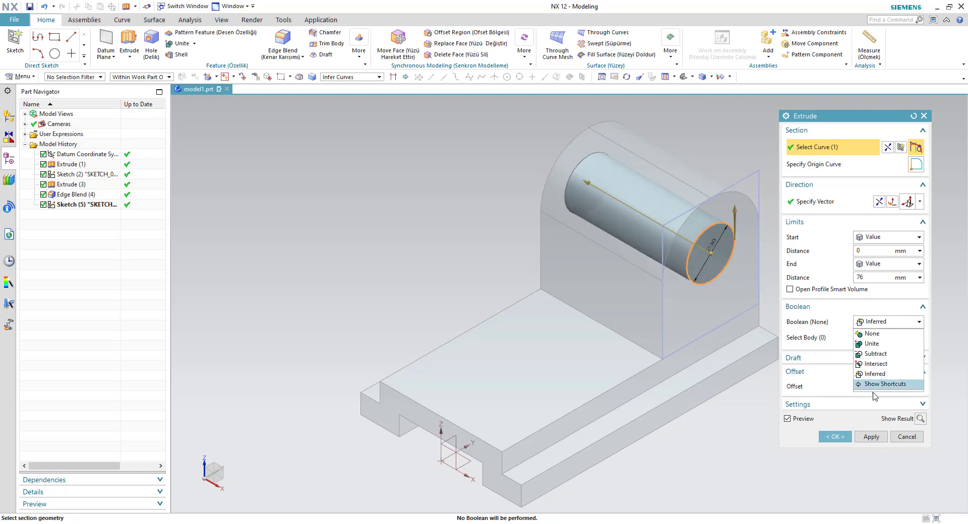
{"action": "left_click", "coordinate": [881, 354]}
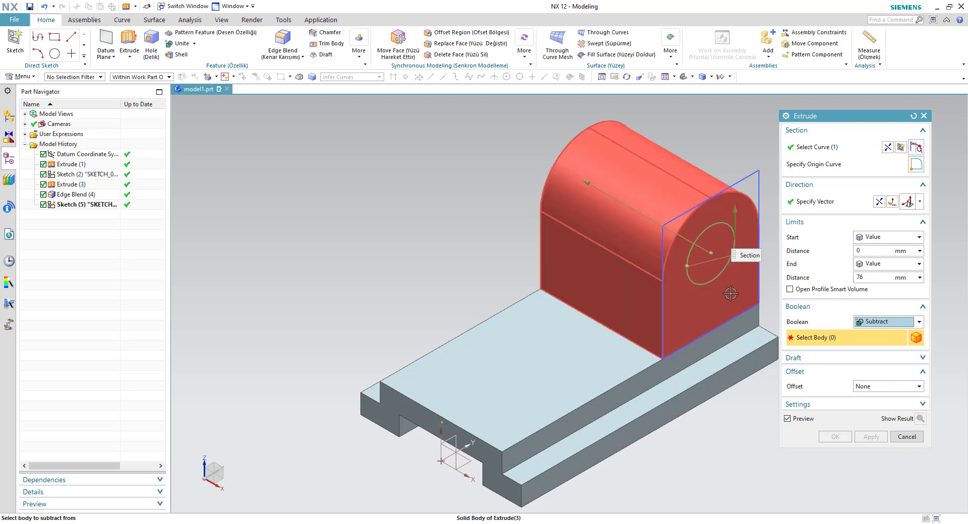
{"action": "left_click", "coordinate": [901, 322]}
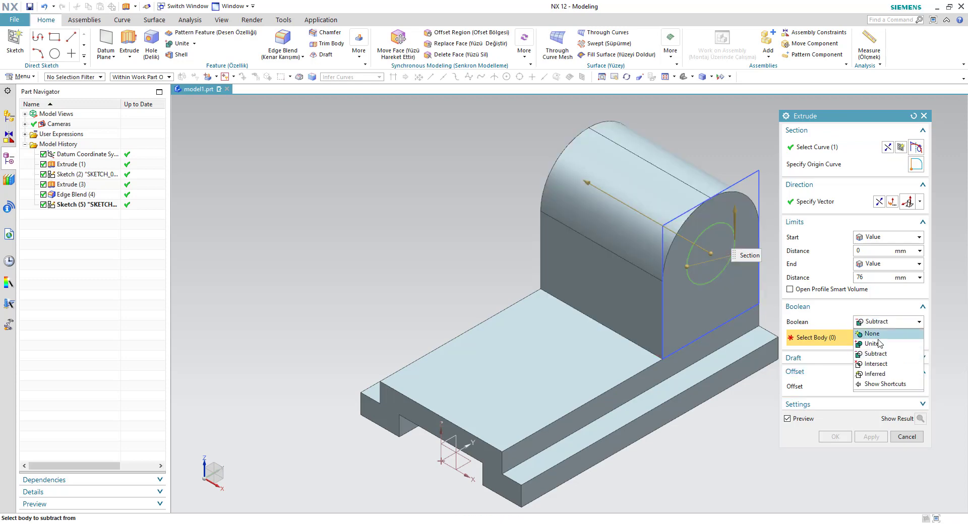
{"action": "left_click", "coordinate": [881, 354]}
{"action": "left_click", "coordinate": [726, 315]}
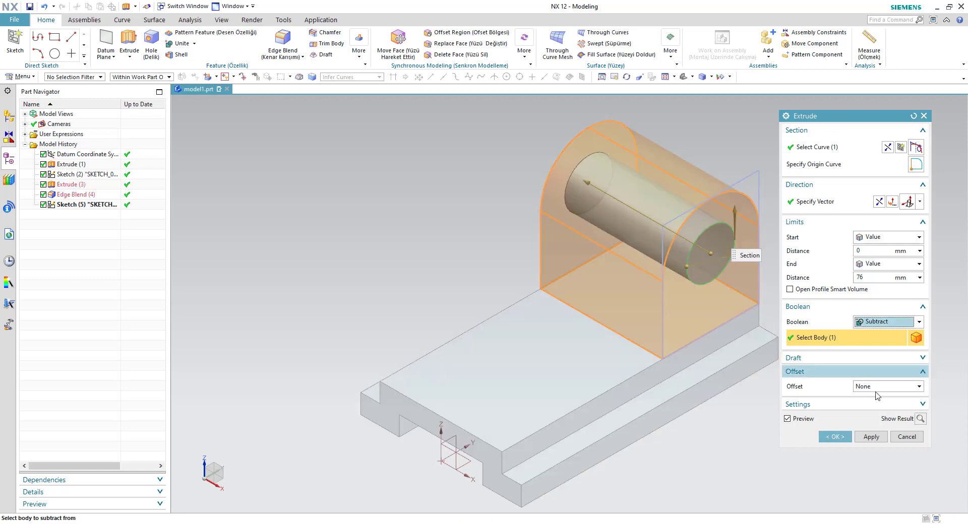
{"action": "left_click", "coordinate": [921, 420]}
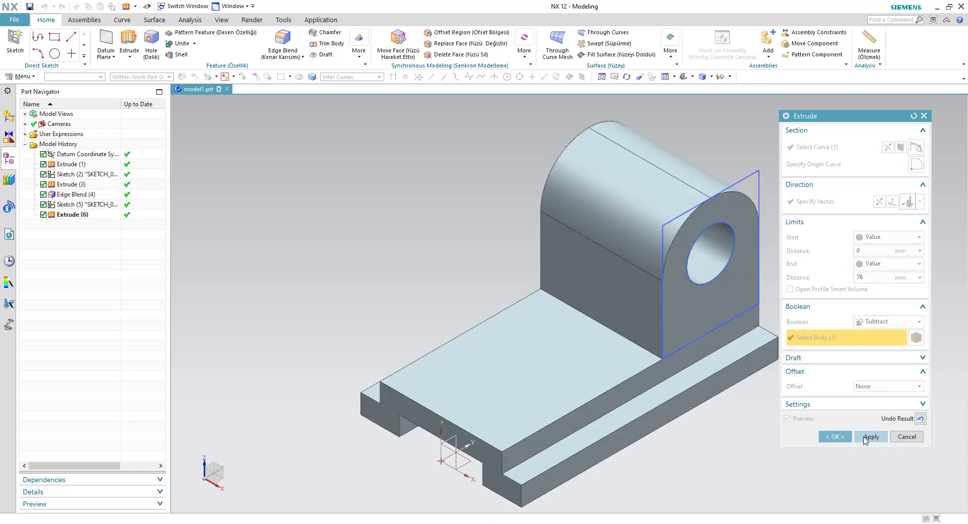
{"action": "left_click", "coordinate": [835, 437]}
- Hide the rectangle sketch on the block's side face
{"action": "mouse_move", "coordinate": [463, 349]}
{"action": "middle_mouse_down"}
{"action": "mouse_move", "coordinate": [467, 324]}
{"action": "mouse_move", "coordinate": [451, 335]}
{"action": "middle_mouse_up"}
{"action": "right_click", "coordinate": [669, 223]}
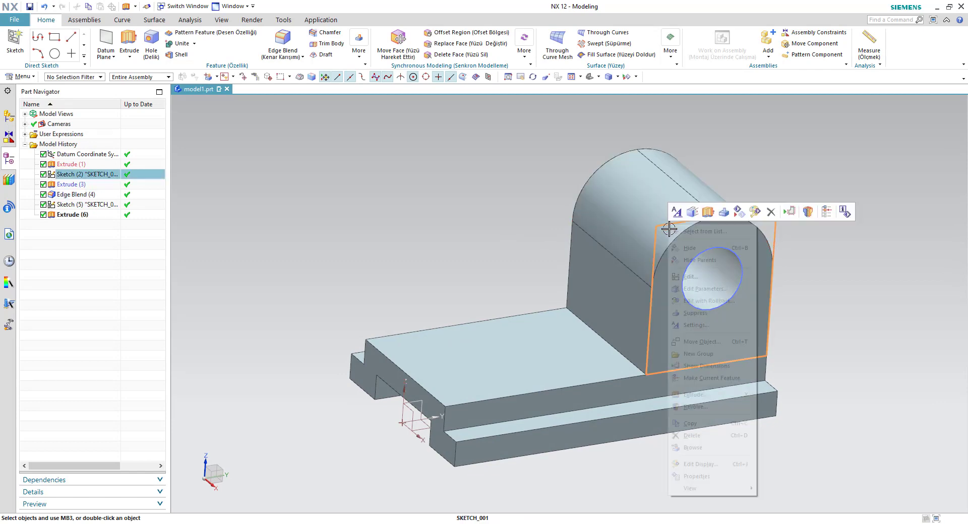
{"action": "left_click", "coordinate": [706, 250]}
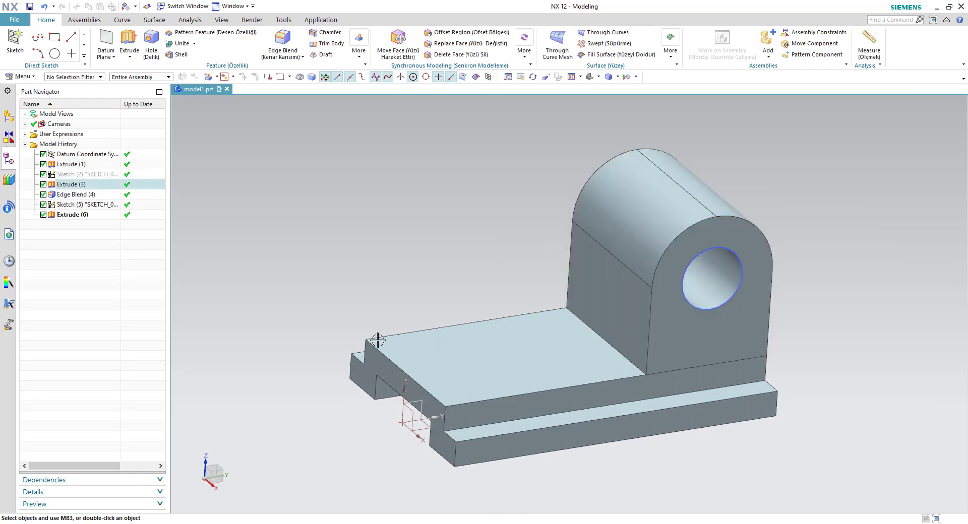
- On the YZ datum plane, sketch a line from the base's upper front edge tangent to the rounded block, and finish the sketch
{"action": "left_click", "coordinate": [7, 36]}
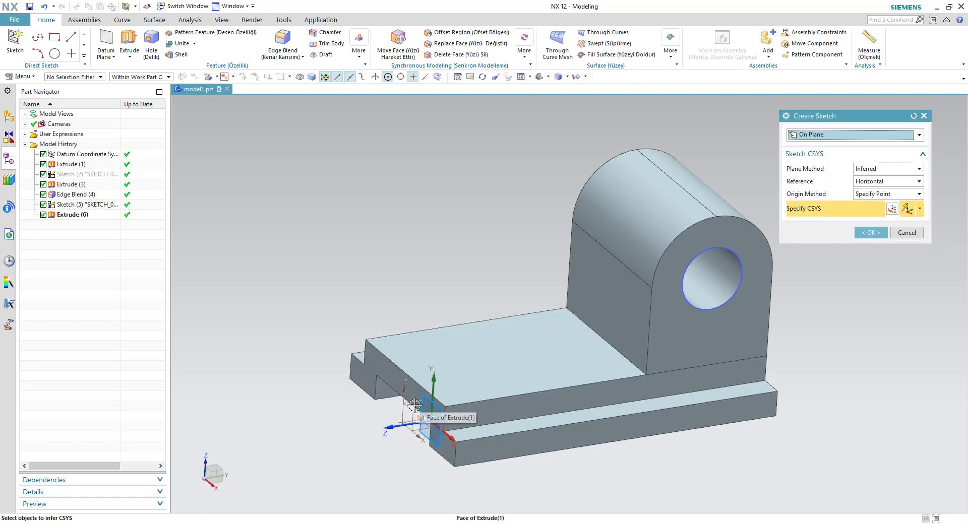
{"action": "left_click", "coordinate": [392, 418]}
{"action": "left_click", "coordinate": [871, 233]}
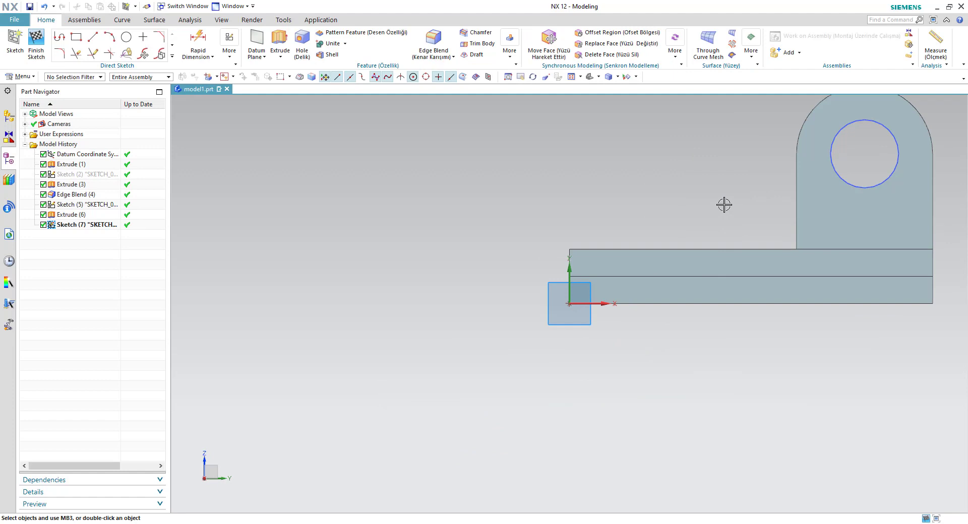
{"action": "scroll", "coordinate": [724, 205], "scroll_direction": "down", "scroll_amount": 3}
{"action": "mouse_move", "coordinate": [708, 226]}
{"action": "middle_mouse_down", "text": "shift"}
{"action": "mouse_move", "coordinate": [599, 278]}
{"action": "mouse_move", "coordinate": [585, 272]}
{"action": "middle_mouse_up", "text": "shift"}
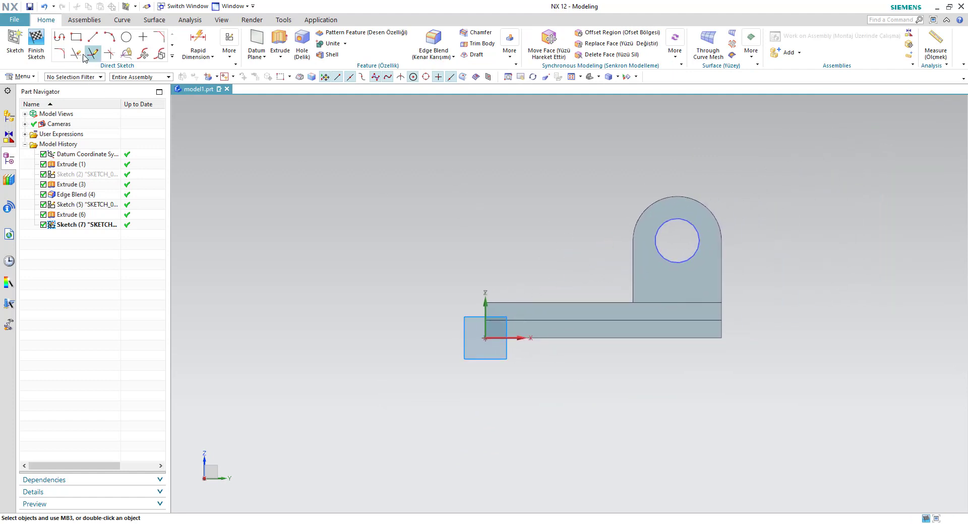
{"action": "left_click", "coordinate": [100, 41]}
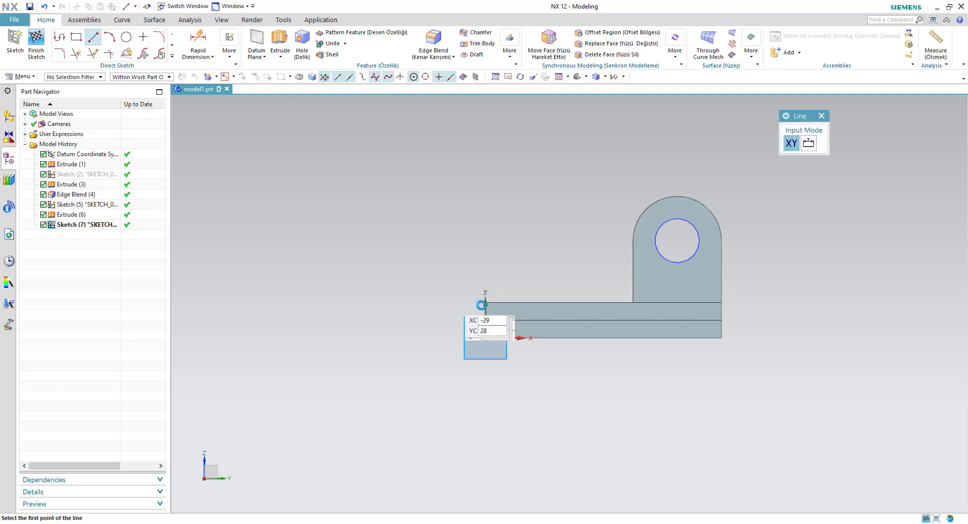
{"action": "left_click", "coordinate": [485, 303]}
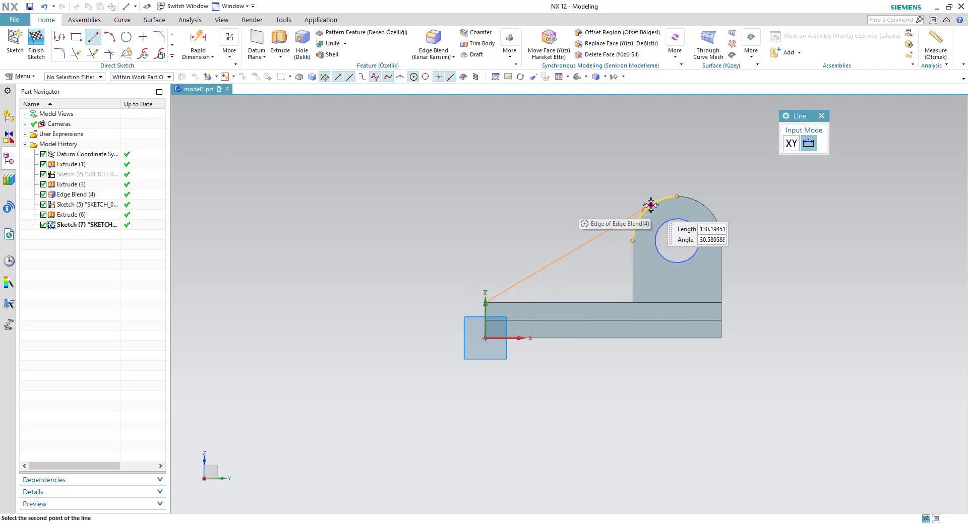
{"action": "left_click", "coordinate": [654, 202]}
{"action": "key", "text": "Escape"}
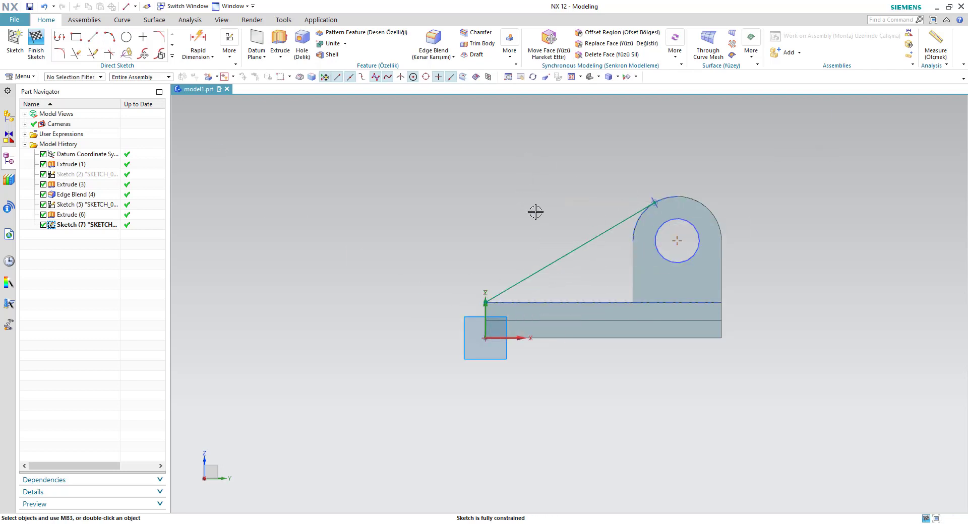
{"action": "right_click", "coordinate": [540, 202]}
{"action": "left_click", "coordinate": [549, 211]}
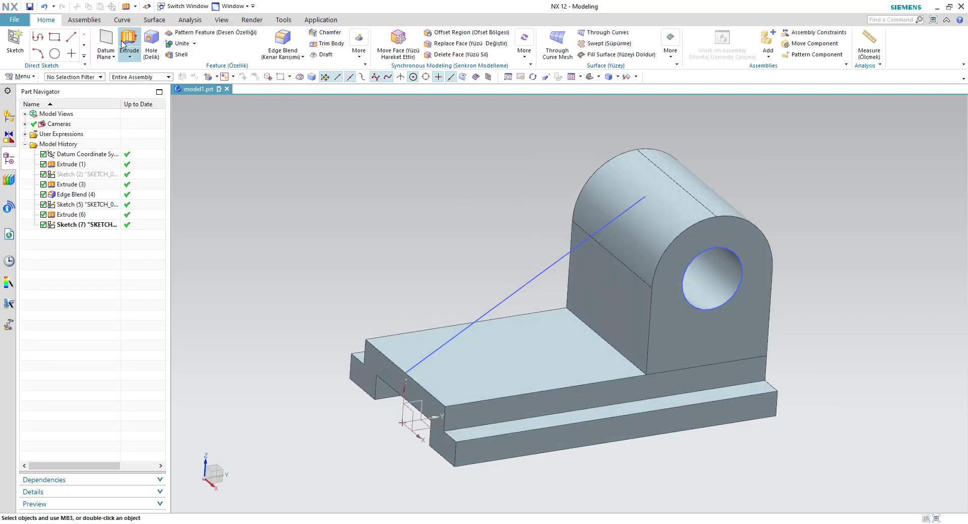
- Start an extrude with default settings, using the sloping line as section and YC as the direction
{"action": "left_click", "coordinate": [129, 43]}
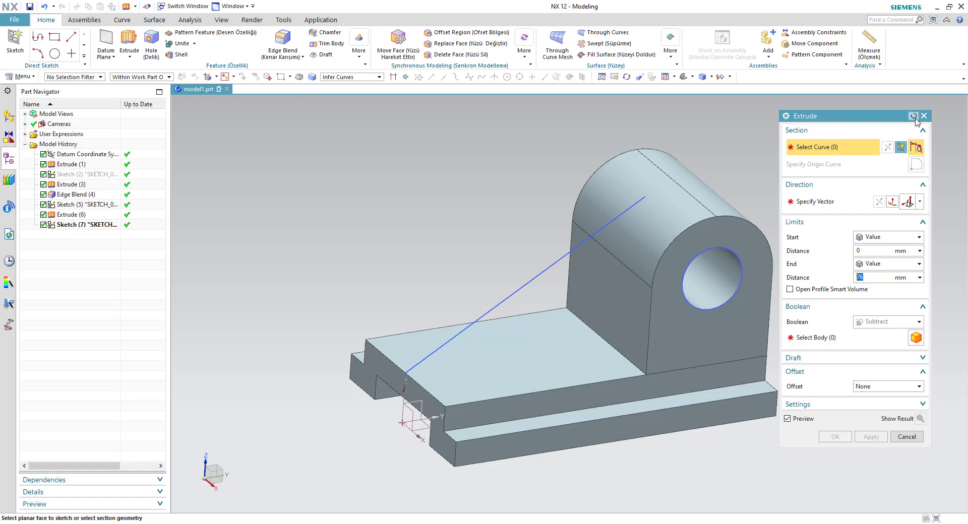
{"action": "left_click", "coordinate": [914, 116]}
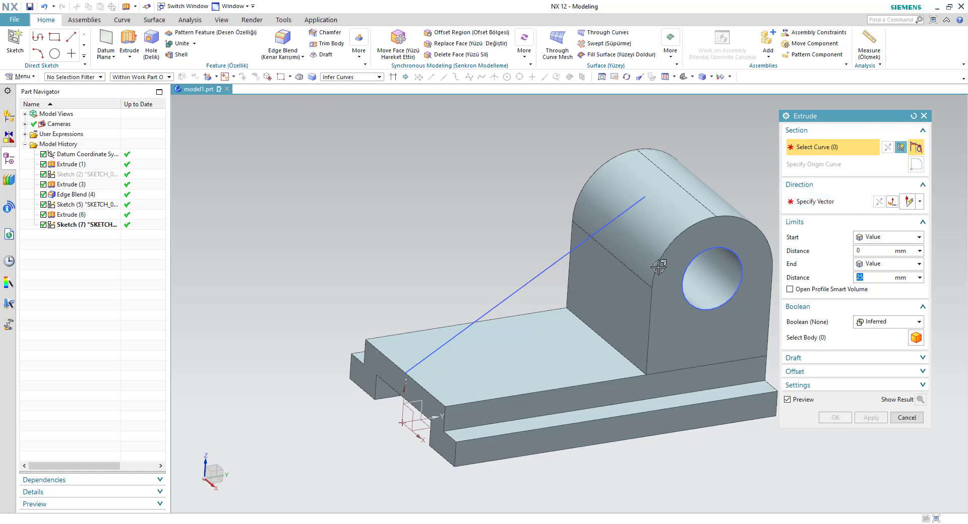
{"action": "left_click", "coordinate": [559, 261]}
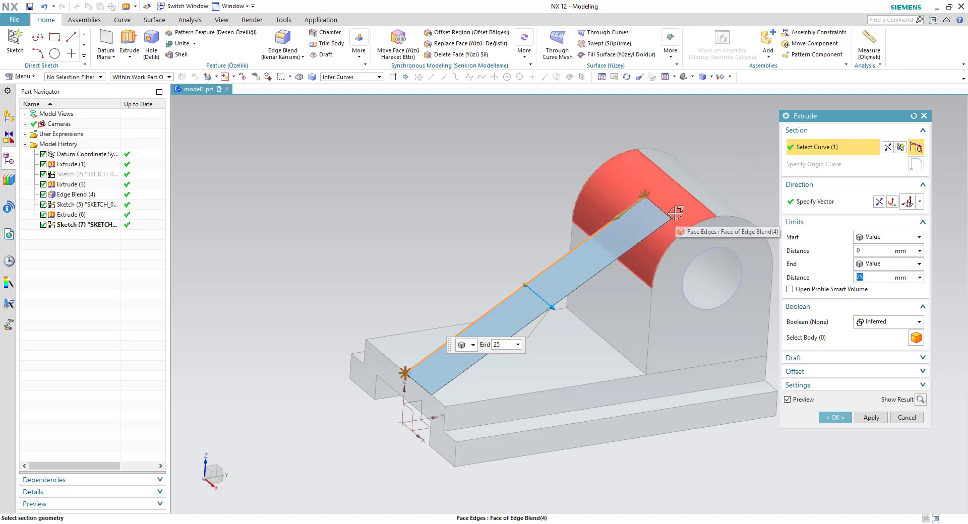
{"action": "middle_click", "coordinate": [409, 417]}
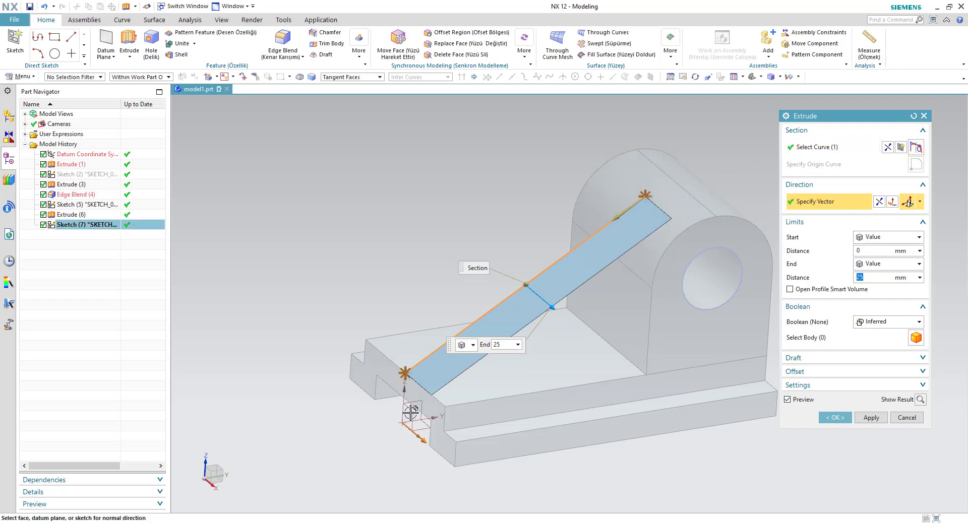
{"action": "left_click", "coordinate": [923, 201]}
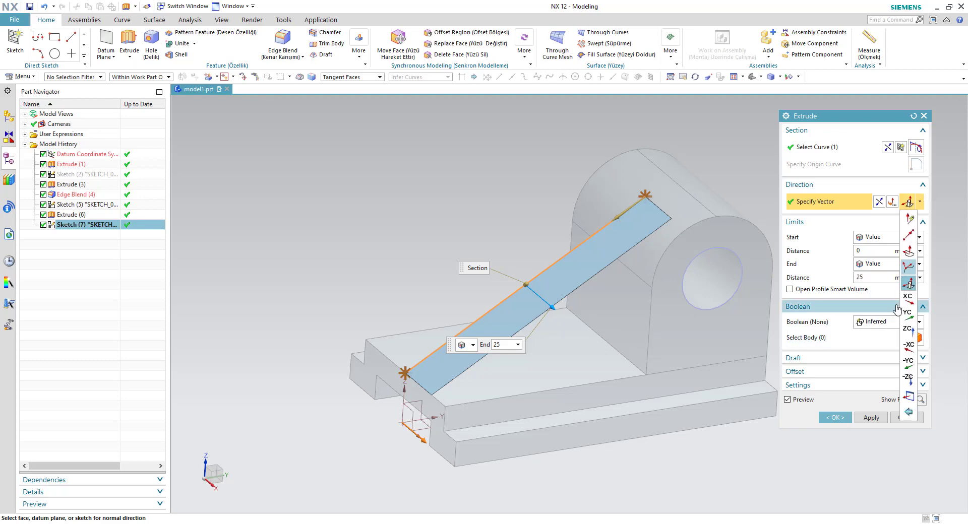
{"action": "left_click", "coordinate": [908, 332]}
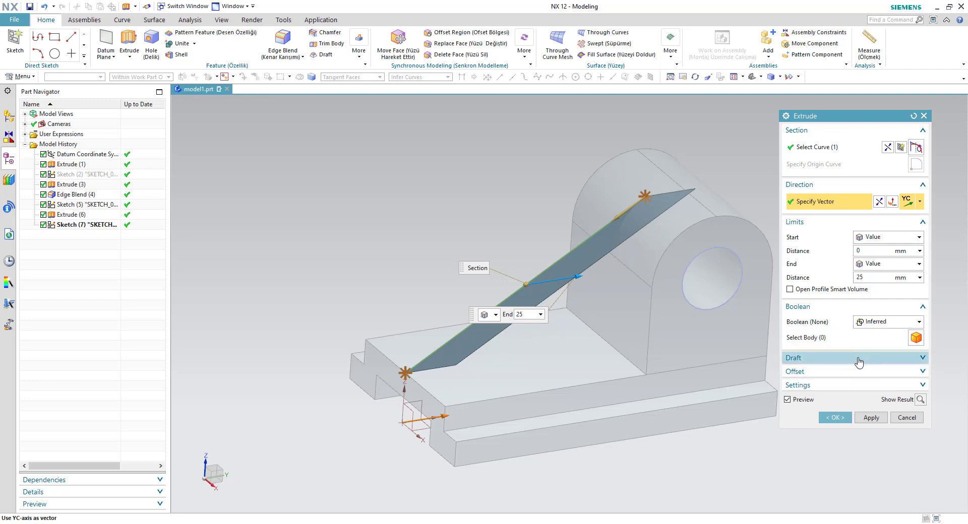
- Give the extrude a symmetric 5 mm offset and end it at the block's selected rounded face to form the rib
{"action": "left_click", "coordinate": [864, 373]}
{"action": "left_click", "coordinate": [888, 386]}
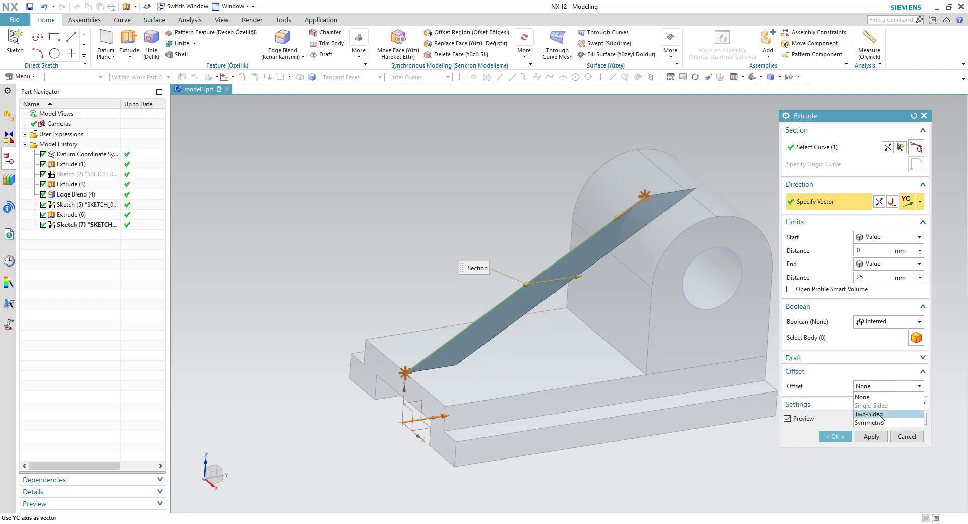
{"action": "left_click", "coordinate": [875, 425]}
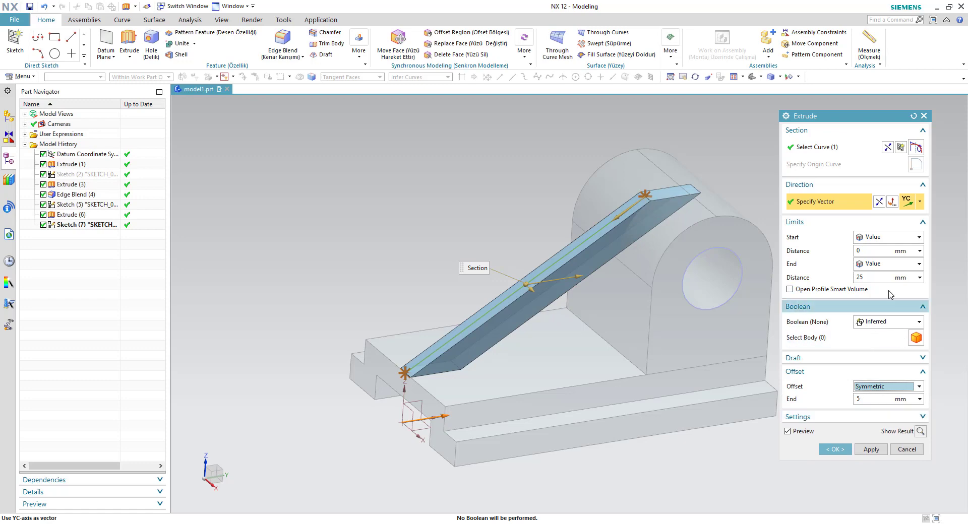
{"action": "left_click", "coordinate": [888, 263]}
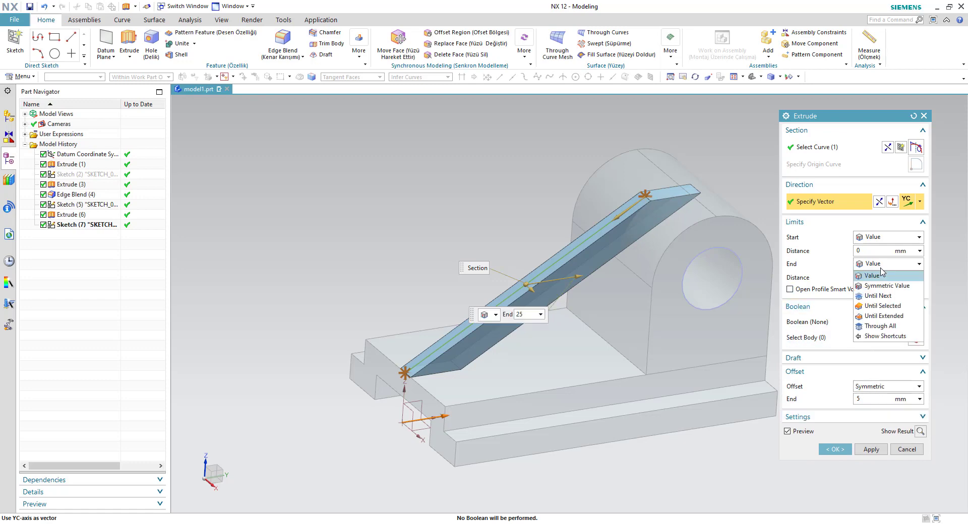
{"action": "left_click", "coordinate": [884, 307]}
{"action": "left_click", "coordinate": [652, 243]}
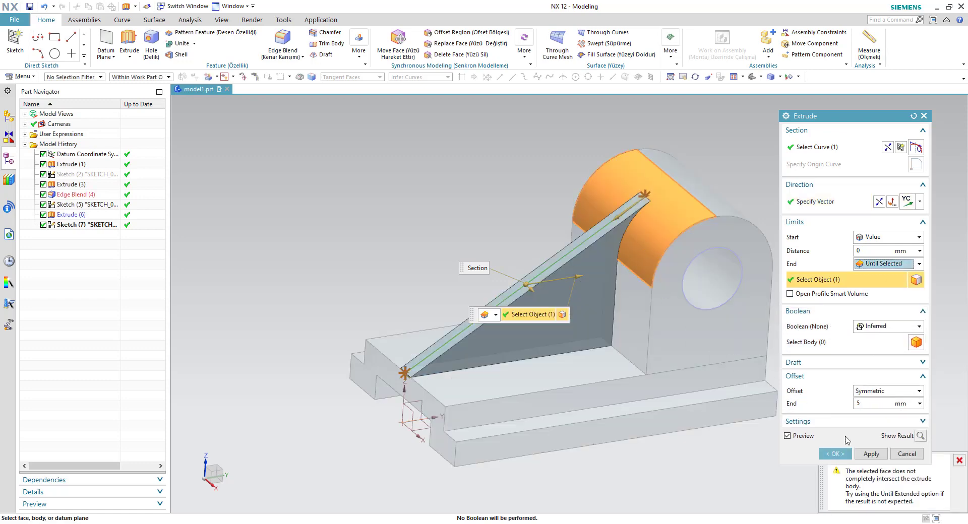
{"action": "left_click", "coordinate": [834, 454]}
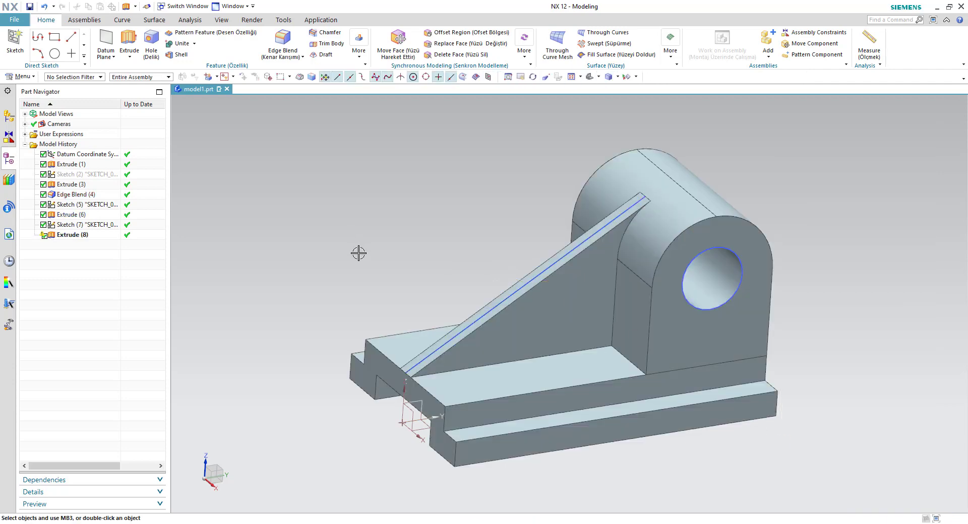
- Hide the rib's line sketch and the bore's circle sketch
{"action": "left_click", "coordinate": [480, 321]}
{"action": "right_click", "coordinate": [480, 320]}
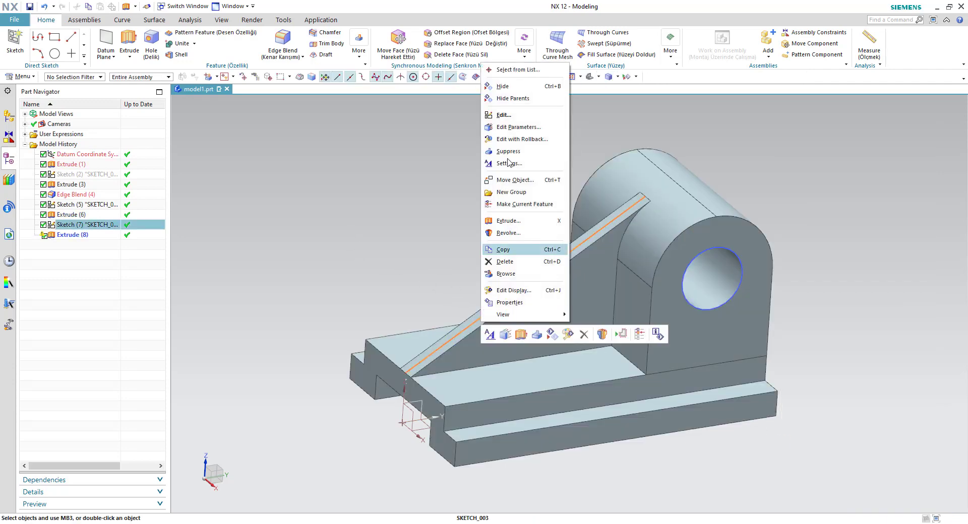
{"action": "left_click", "coordinate": [504, 97]}
{"action": "right_click", "coordinate": [731, 252]}
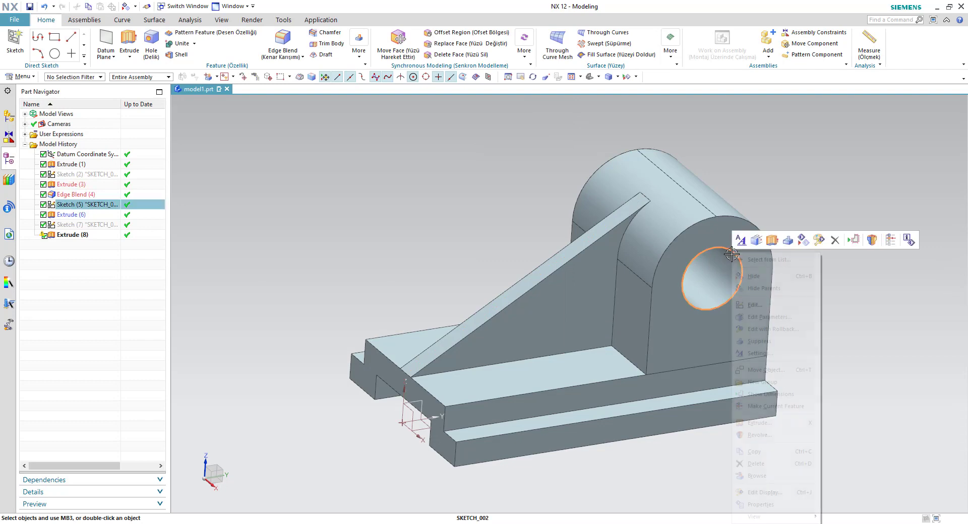
{"action": "left_click", "coordinate": [758, 273]}
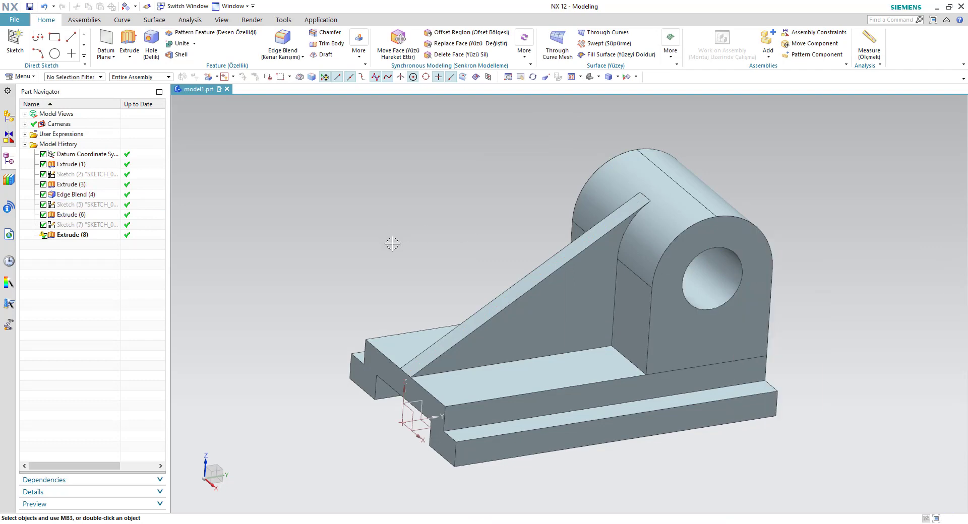
{"action": "key", "text": "End"}
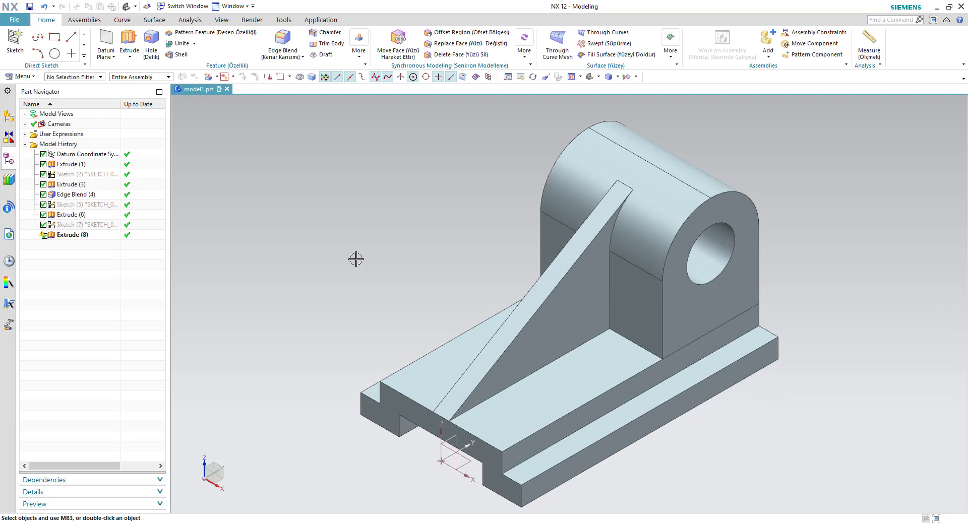
{"action": "middle_click_drag", "start_coordinate": [356, 260], "coordinate": [376, 256]}
{"action": "left_click_drag", "start_coordinate": [387, 256], "coordinate": [345, 254]}
{"action": "middle_click_drag", "start_coordinate": [345, 255], "coordinate": [393, 249]}
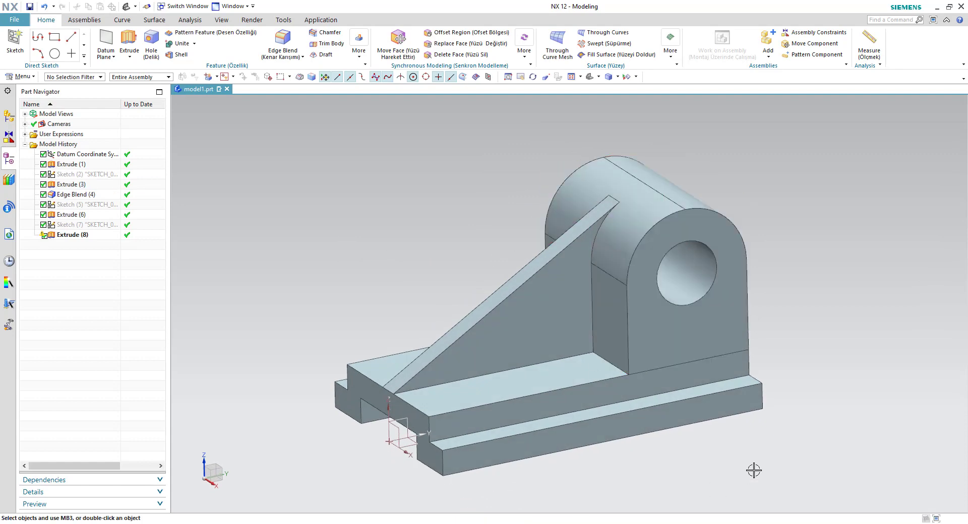
{"action": "key", "text": "End"}
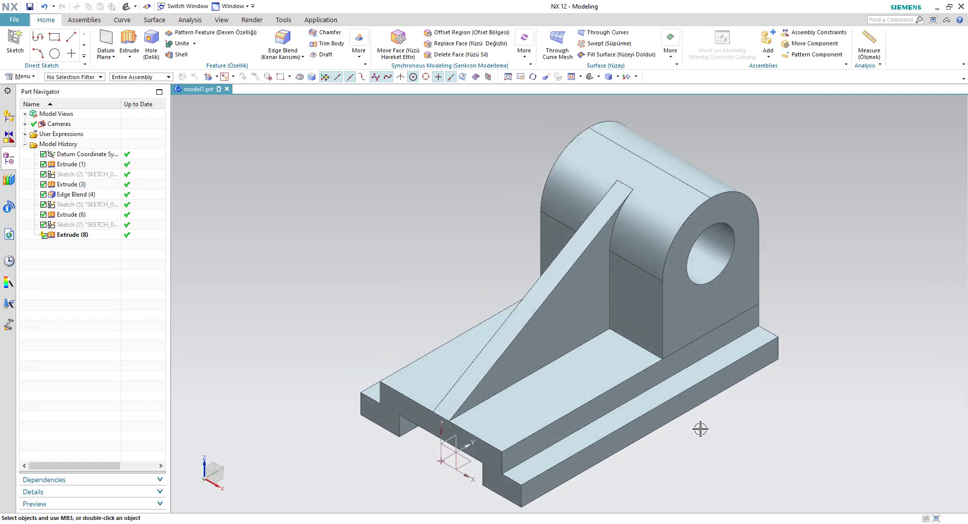
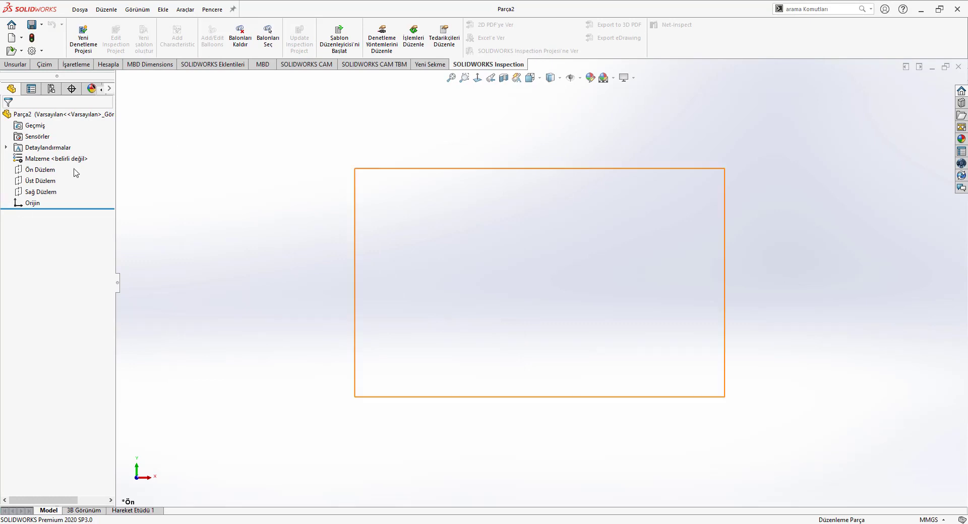
- Switch to SolidWorks and sketch a vertical line through the origin on the front plane (Ön Düzlem)
{"action": "left_click", "coordinate": [35, 170]}
{"action": "right_click", "coordinate": [28, 173]}
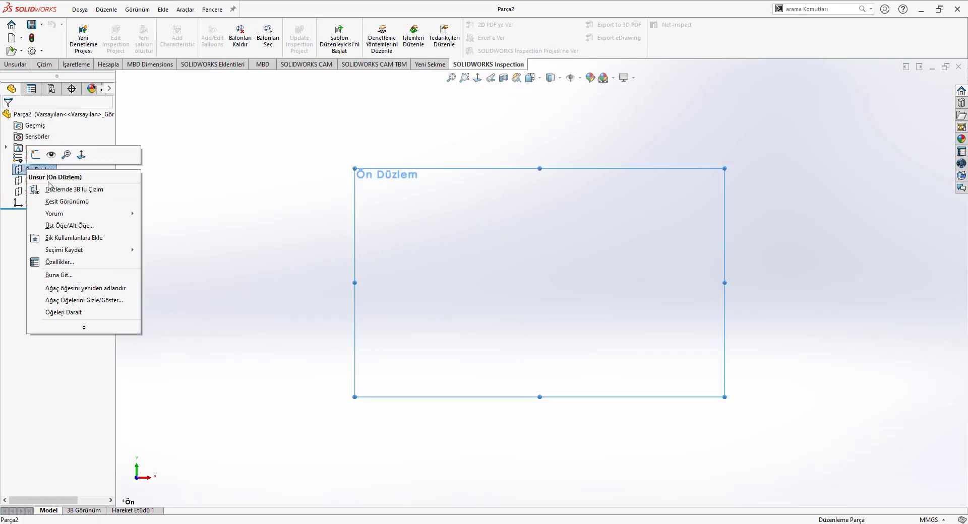
{"action": "left_click", "coordinate": [41, 156]}
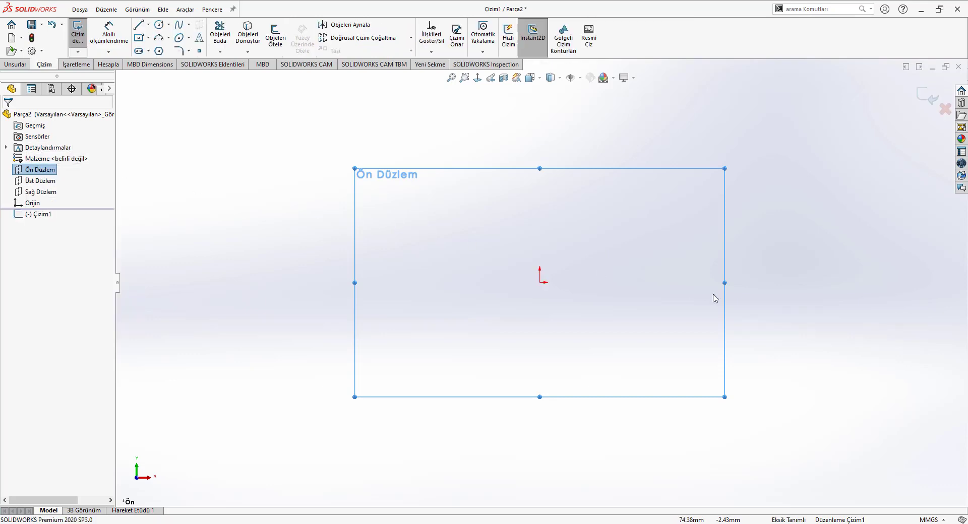
{"action": "right_click_drag", "start_coordinate": [326, 221], "coordinate": [286, 225]}
{"action": "scroll", "coordinate": [550, 257], "scroll_direction": "down", "scroll_amount": 2}
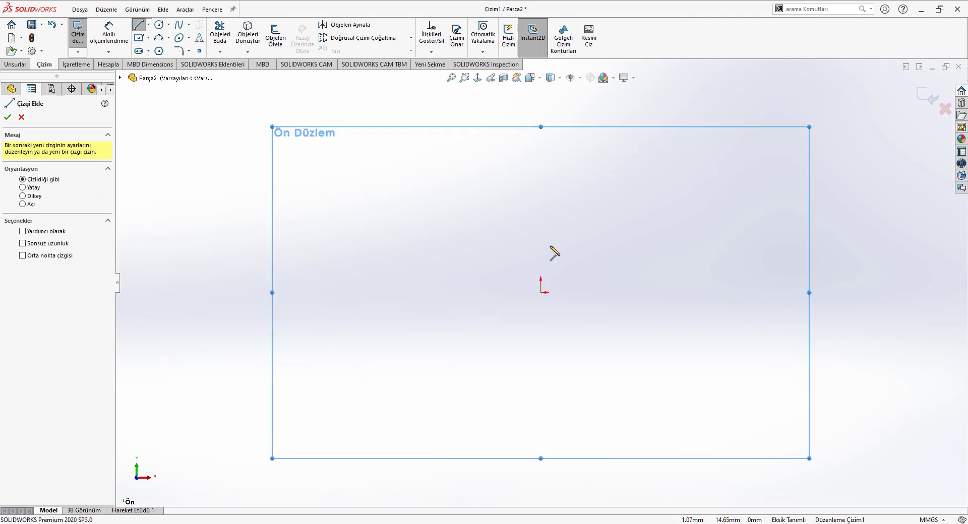
{"action": "left_click", "coordinate": [541, 195]}
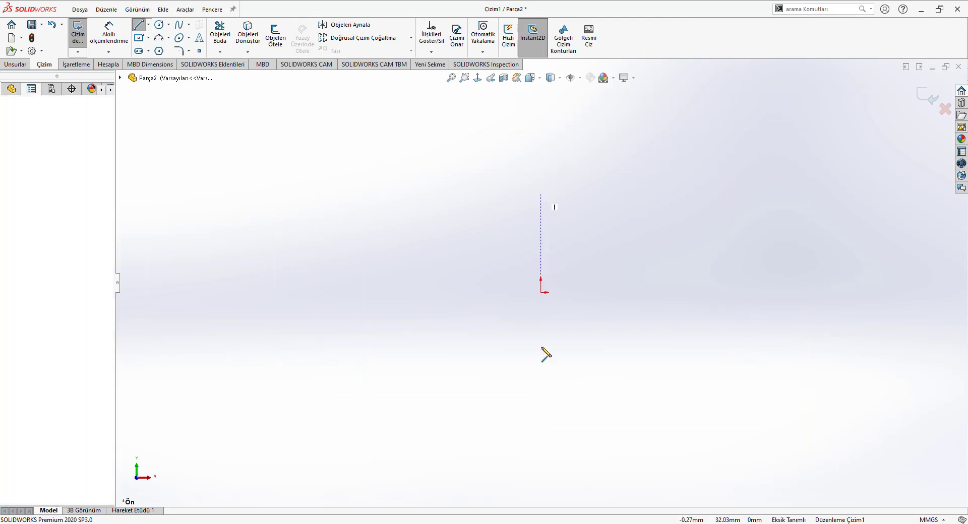
{"action": "left_click", "coordinate": [541, 415]}
{"action": "key", "text": "Escape"}
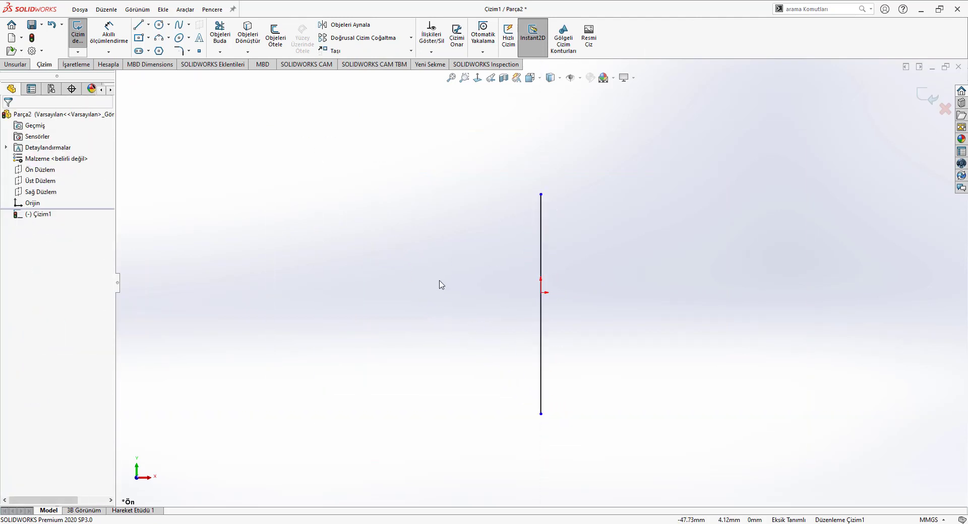
- Sketch a horizontal line through the origin, crossing the vertical line
{"action": "right_click_drag", "start_coordinate": [428, 278], "coordinate": [398, 279]}
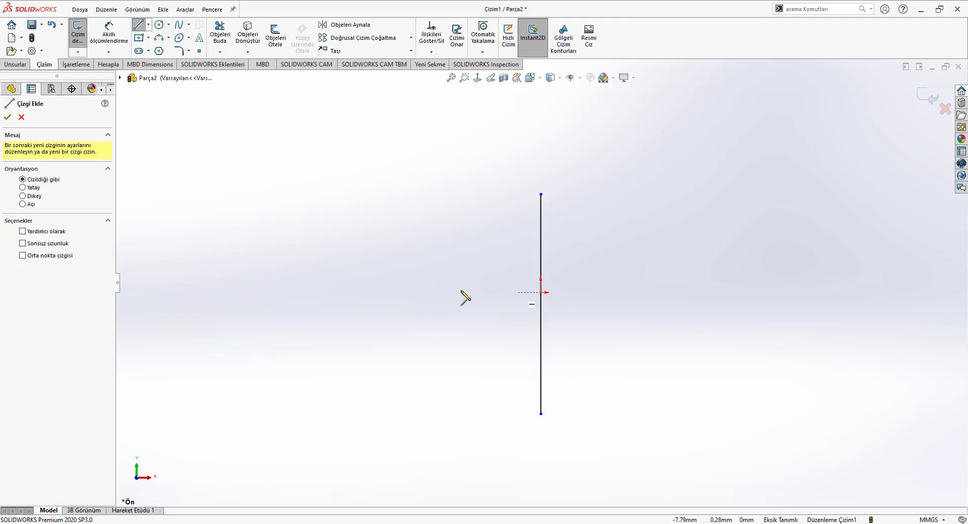
{"action": "left_click", "coordinate": [417, 293]}
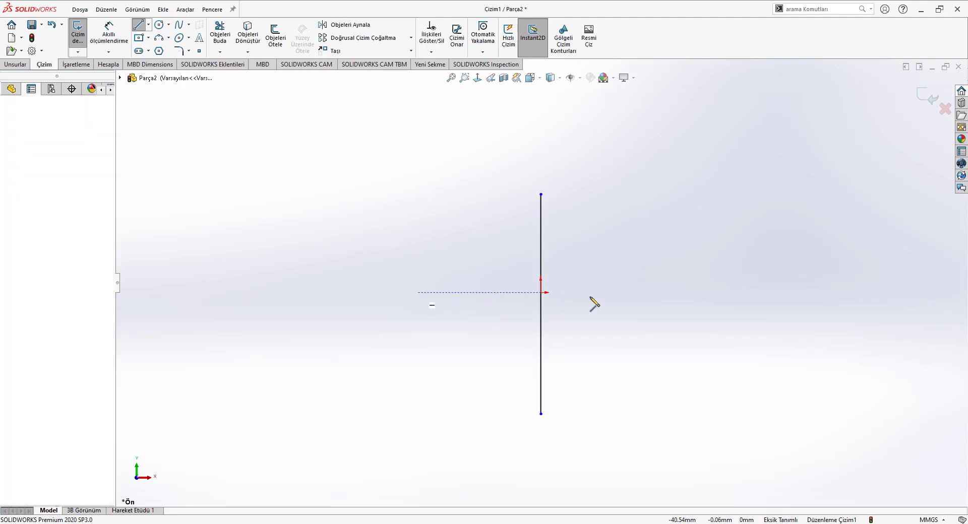
{"action": "left_click", "coordinate": [687, 293]}
{"action": "key", "text": "Escape"}
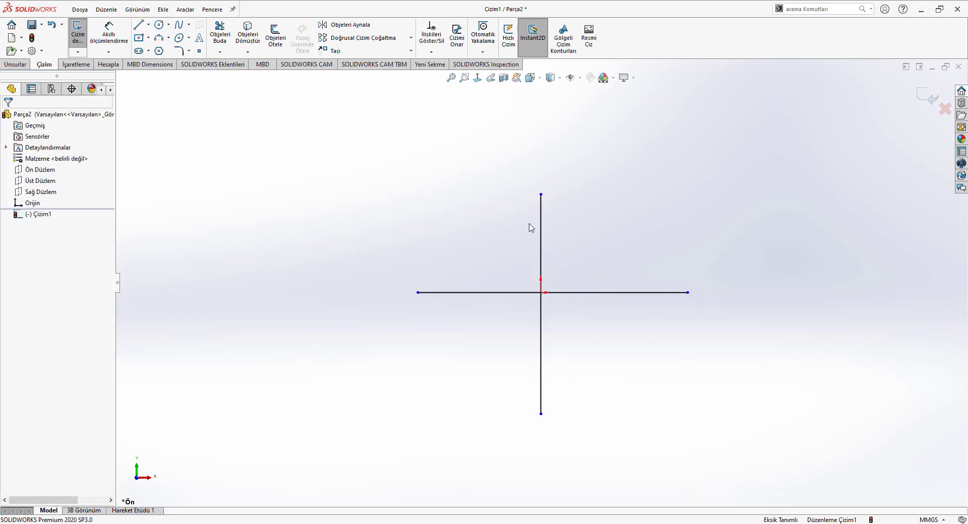
- Convert the horizontal and vertical lines through the origin to construction lines
{"action": "left_click", "coordinate": [458, 293]}
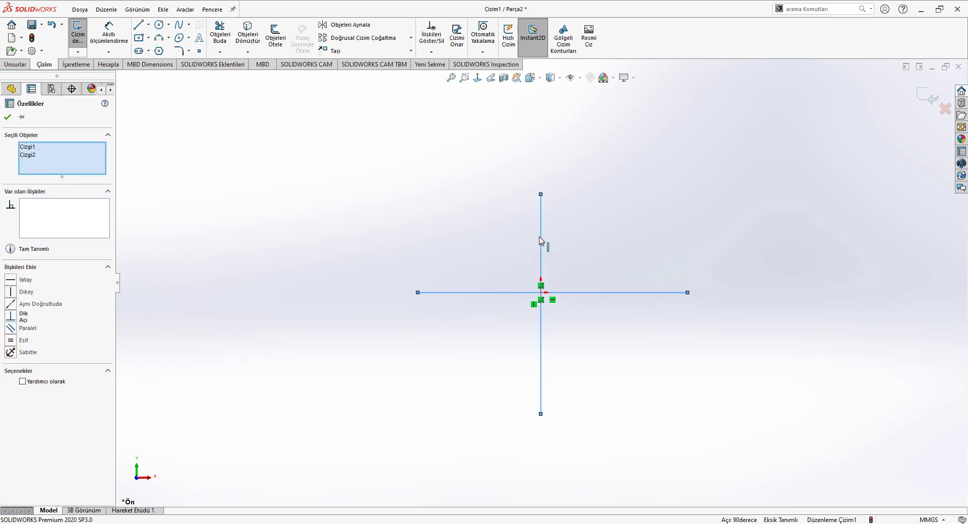
{"action": "right_click", "coordinate": [540, 241]}
{"action": "left_click", "coordinate": [563, 225]}
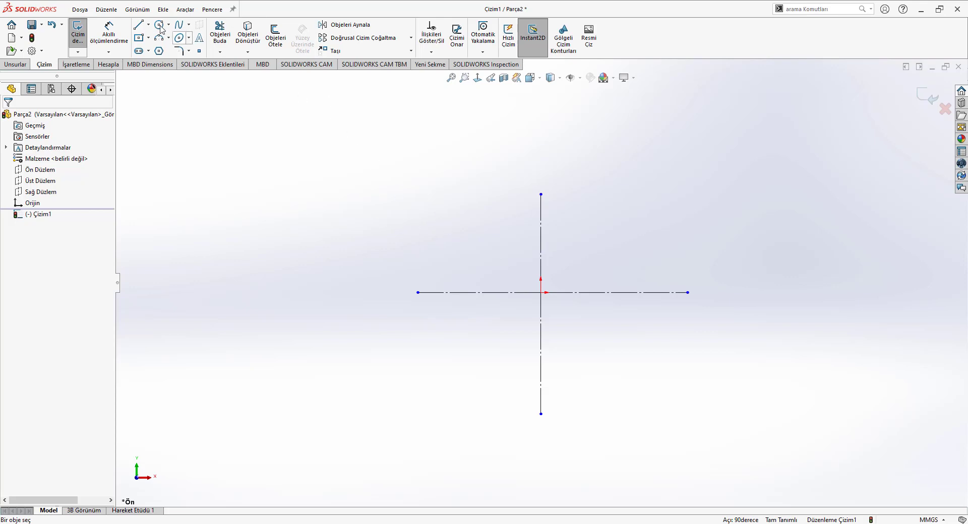
- Sketch a stepped outer outline rising from the horizontal centerline, about 79 mm wide overall with a top edge about 52 mm long
{"action": "left_click", "coordinate": [138, 24]}
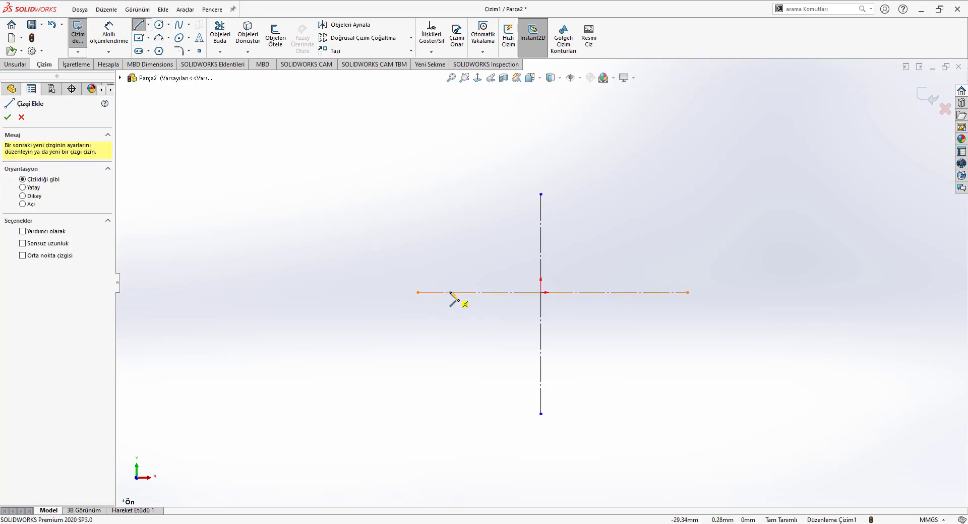
{"action": "left_click", "coordinate": [443, 293]}
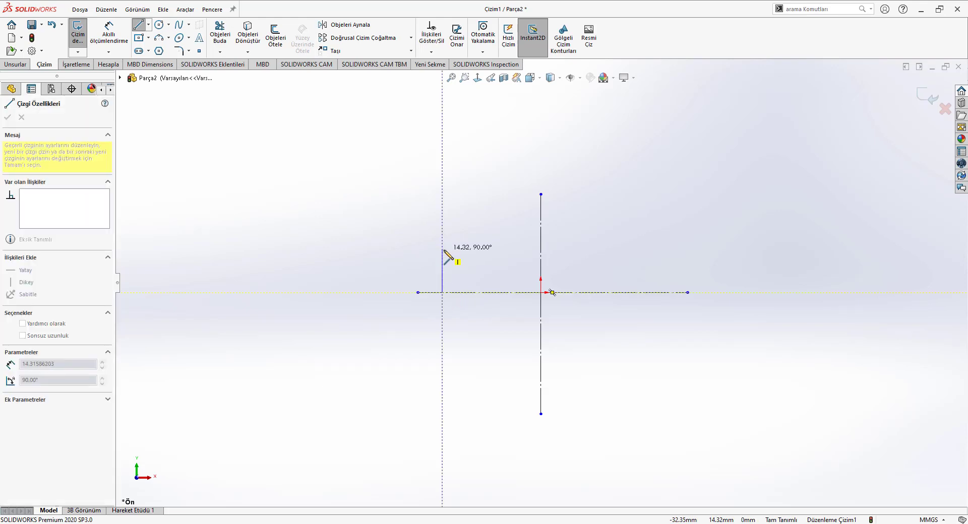
{"action": "left_click", "coordinate": [443, 257]}
{"action": "left_click", "coordinate": [483, 257]}
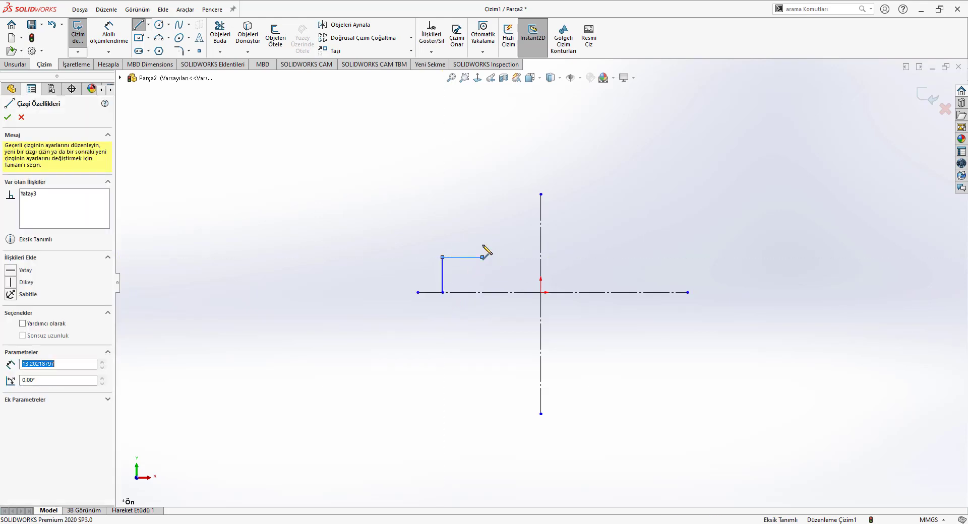
{"action": "left_click", "coordinate": [483, 219]}
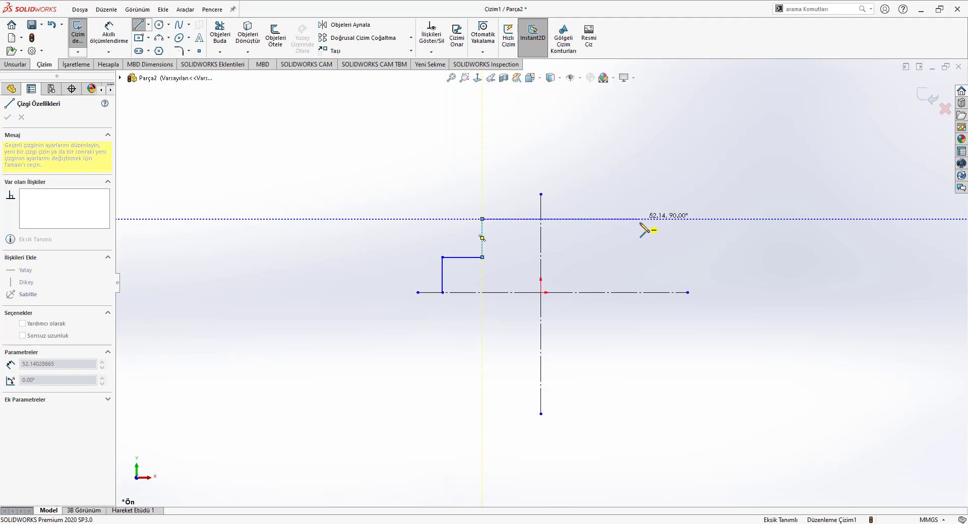
{"action": "left_click", "coordinate": [639, 219]}
{"action": "left_click", "coordinate": [639, 257]}
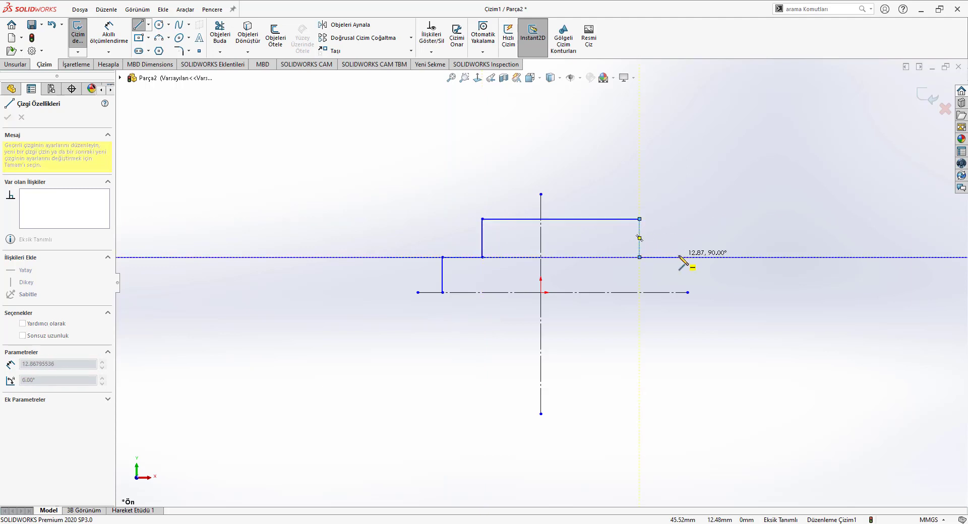
{"action": "left_click", "coordinate": [680, 257]}
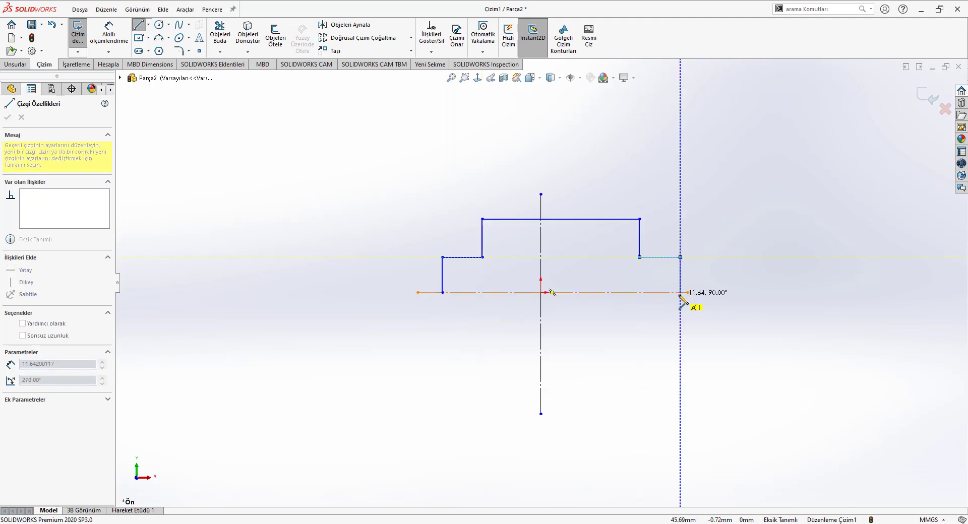
{"action": "left_click", "coordinate": [680, 292]}
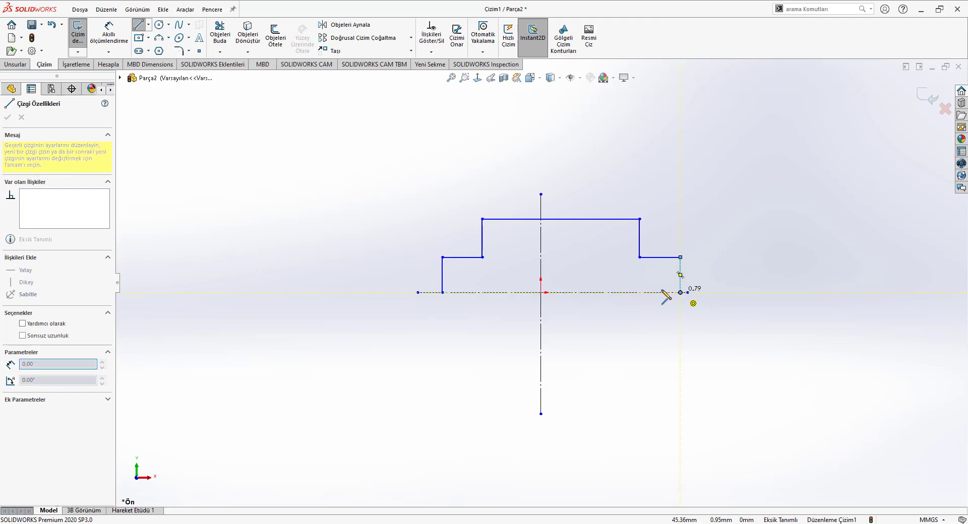
- Close the profile along the horizontal centerline with a rectangular notch about 36 mm wide and 12 mm high in its underside
{"action": "left_click", "coordinate": [615, 292]}
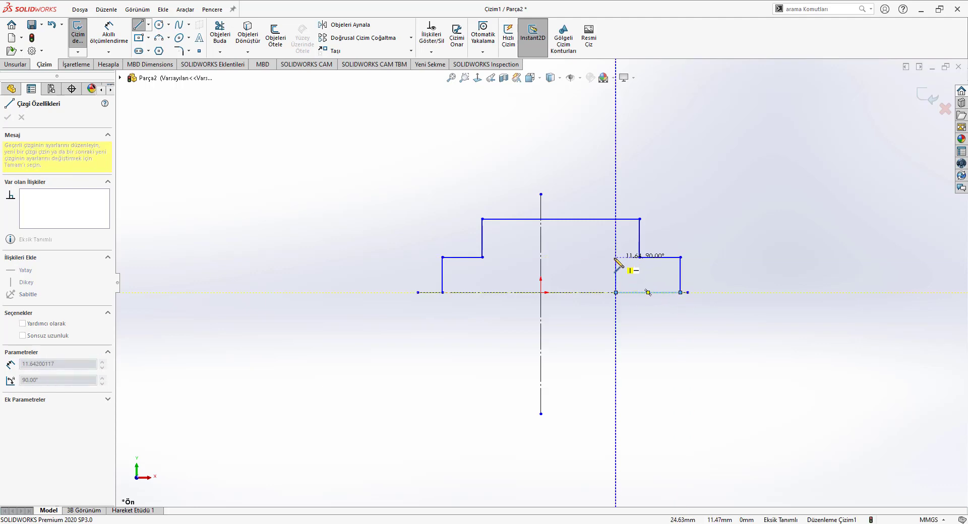
{"action": "left_click", "coordinate": [615, 257]}
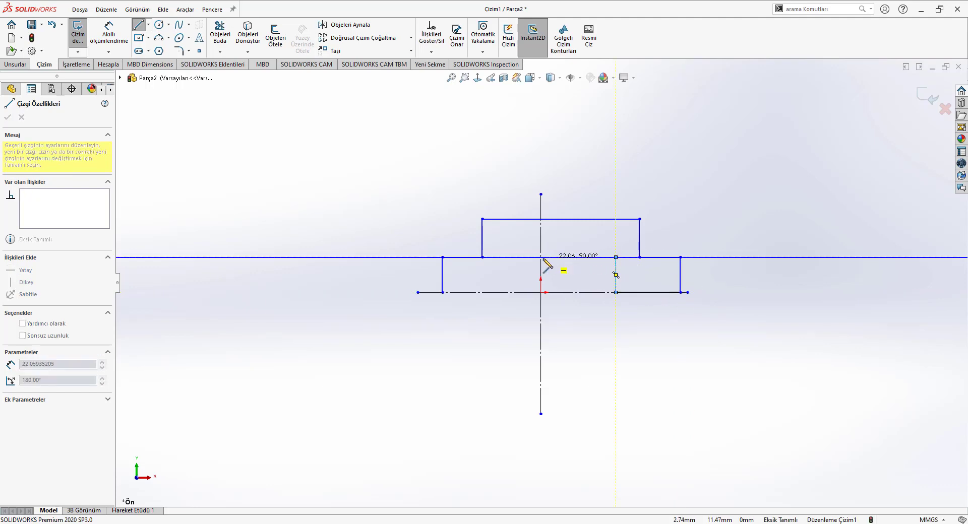
{"action": "left_click", "coordinate": [507, 257]}
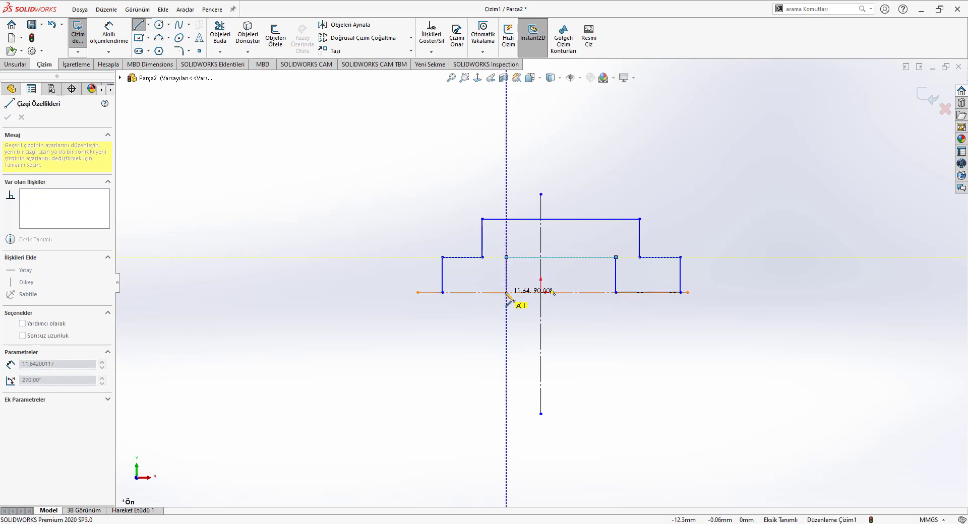
{"action": "left_click", "coordinate": [507, 293]}
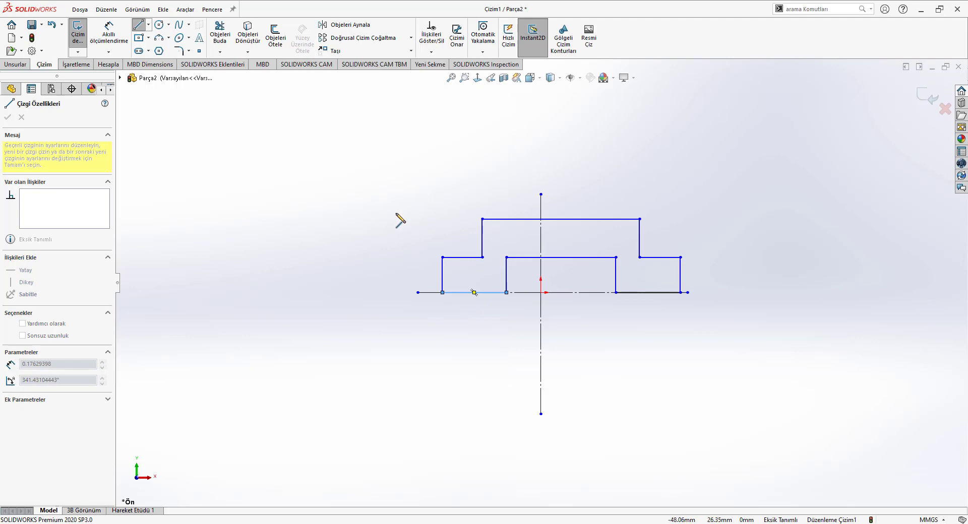
{"action": "key", "text": "Escape"}
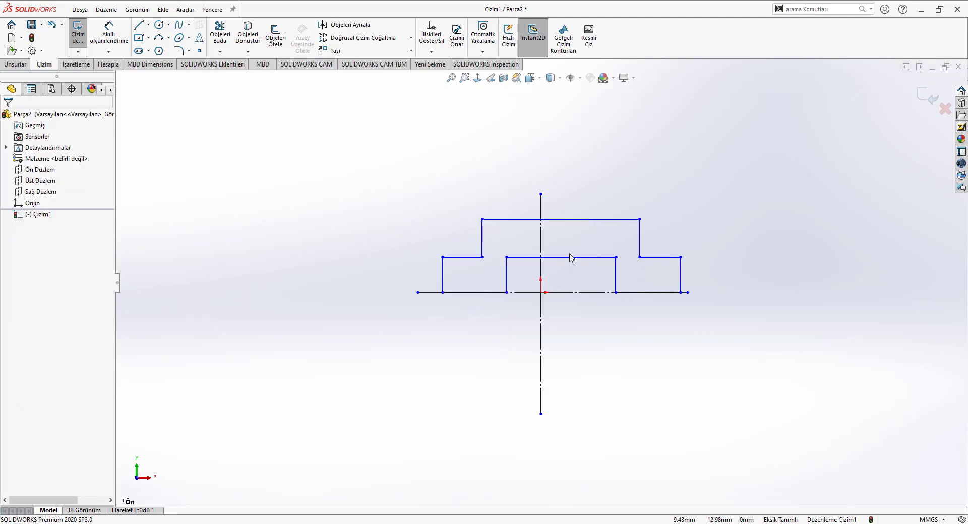
- Make the two vertical sides of the profile's upper step symmetric about the vertical centerline
{"action": "scroll", "coordinate": [572, 247], "scroll_direction": "down", "scroll_amount": 3}
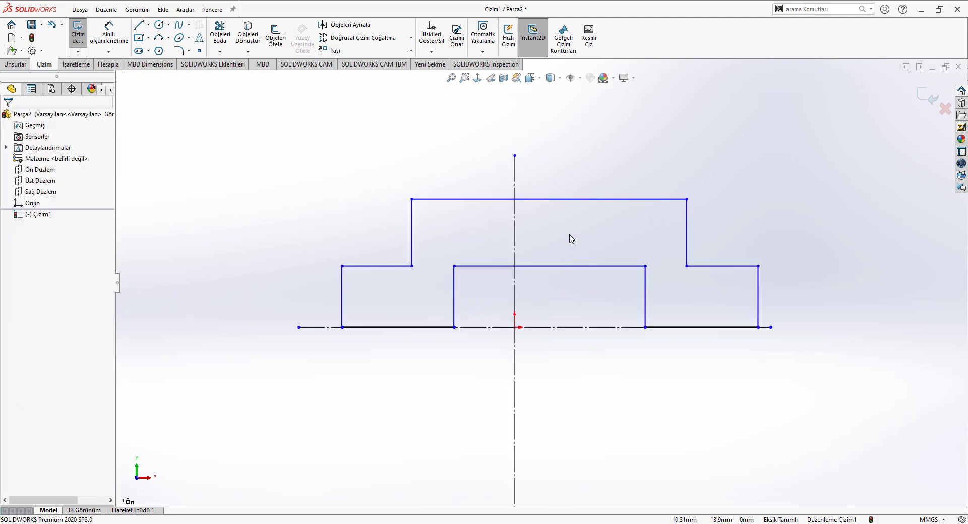
{"action": "left_click", "coordinate": [412, 234]}
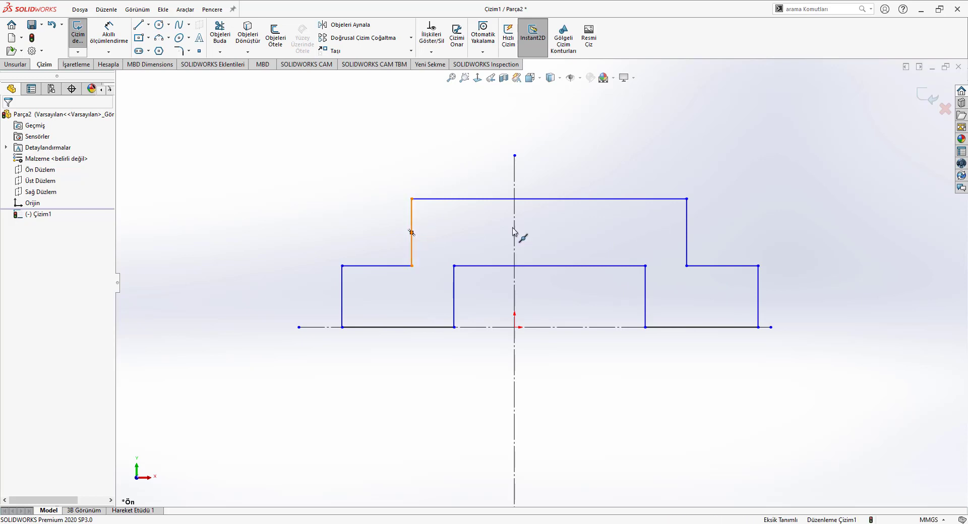
{"action": "left_click", "coordinate": [686, 230], "text": "ctrl"}
{"action": "left_click", "coordinate": [491, 221]}
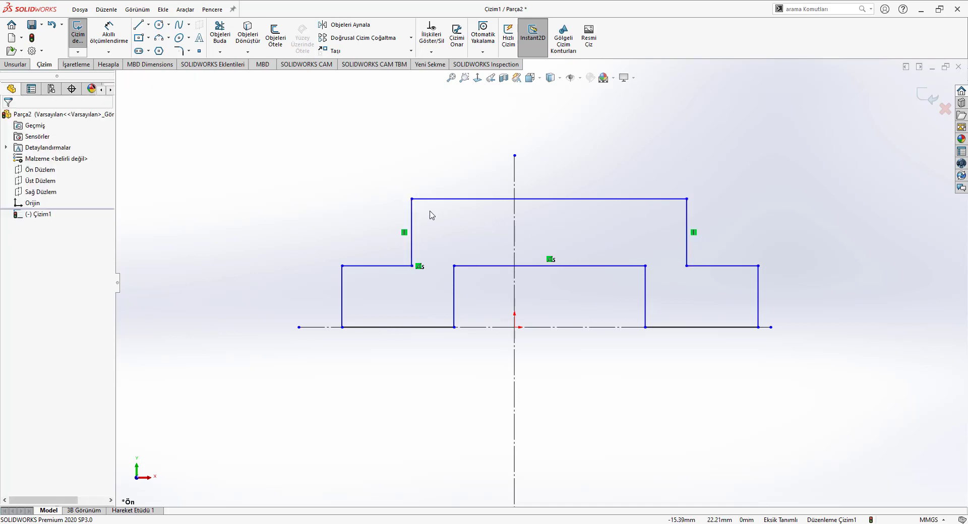
{"action": "left_click", "coordinate": [412, 217]}
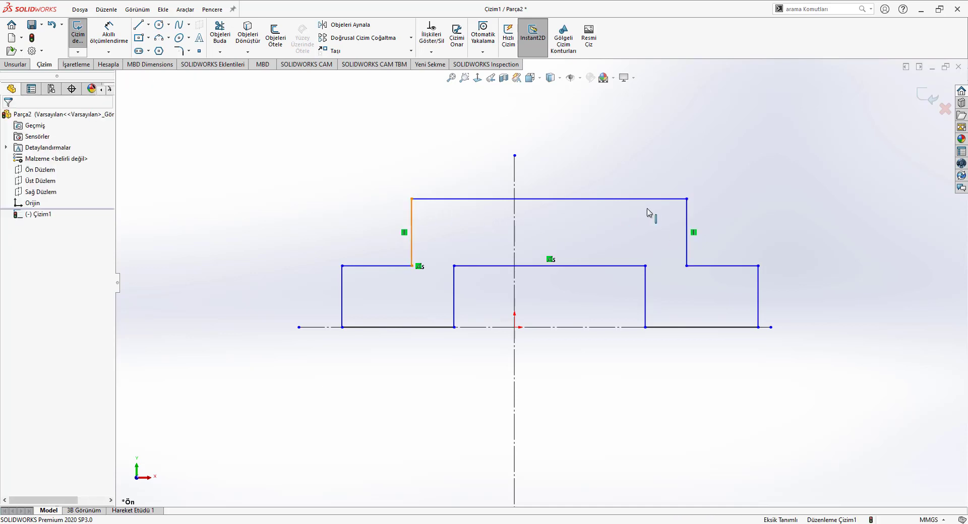
{"action": "left_click", "coordinate": [687, 220], "text": "ctrl"}
{"action": "left_click", "coordinate": [517, 220], "text": "ctrl"}
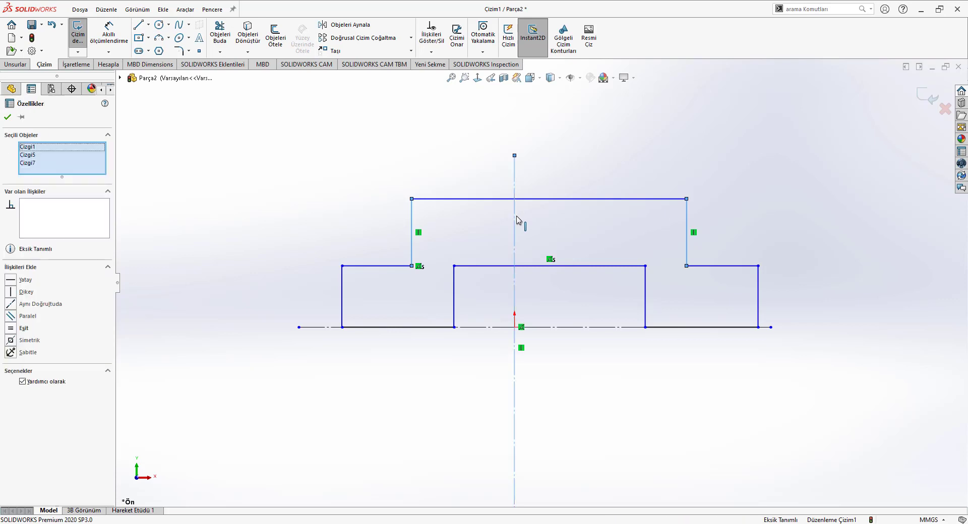
{"action": "left_click", "coordinate": [621, 172]}
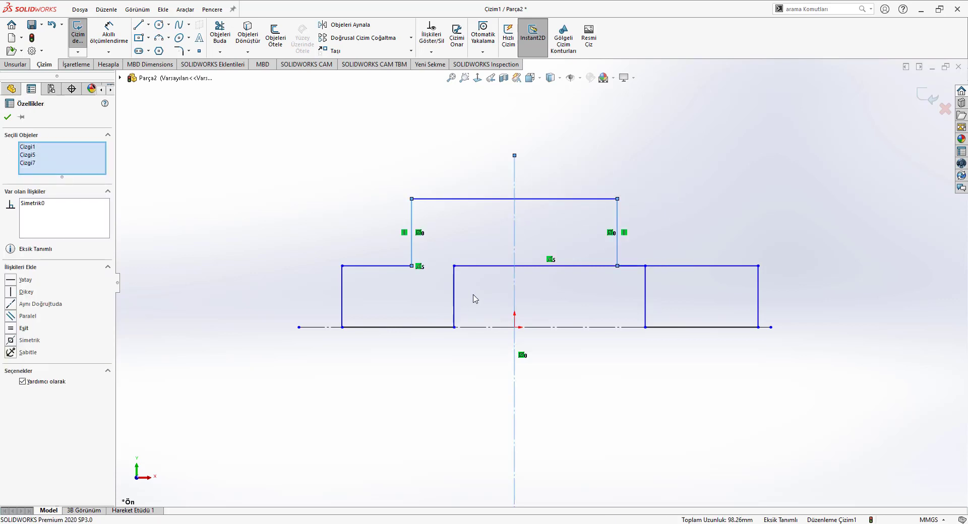
- Make the notch's two vertical sides symmetric about the vertical centerline
{"action": "left_click", "coordinate": [454, 294], "text": "ctrl"}
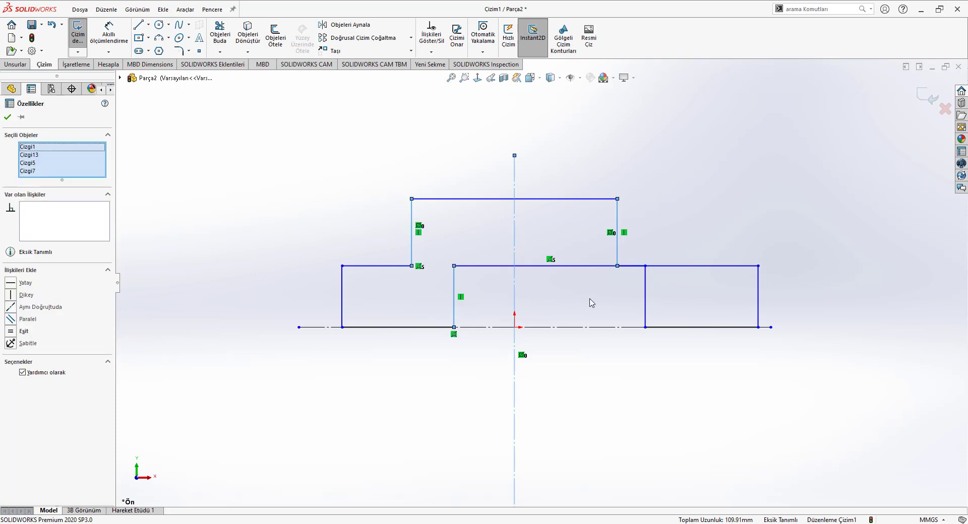
{"action": "left_click", "coordinate": [588, 299]}
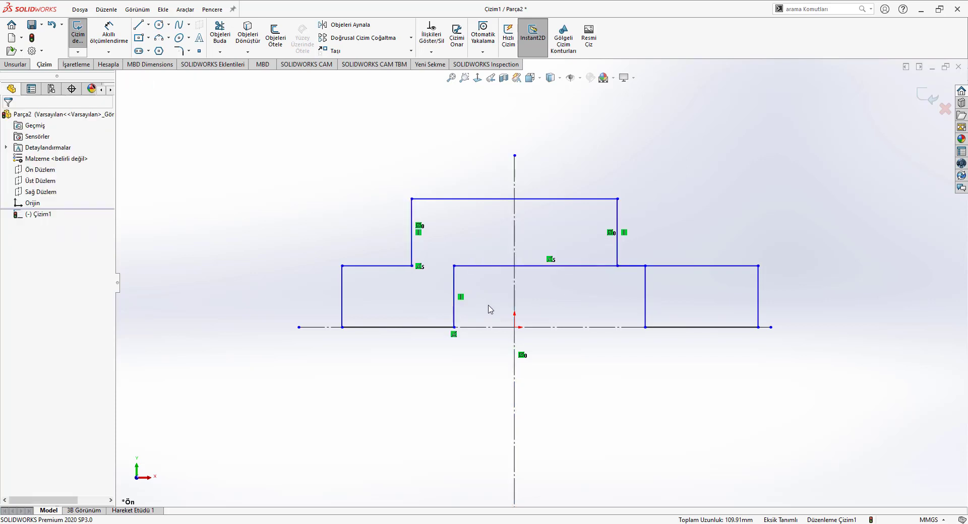
{"action": "left_click", "coordinate": [645, 291], "text": "ctrl"}
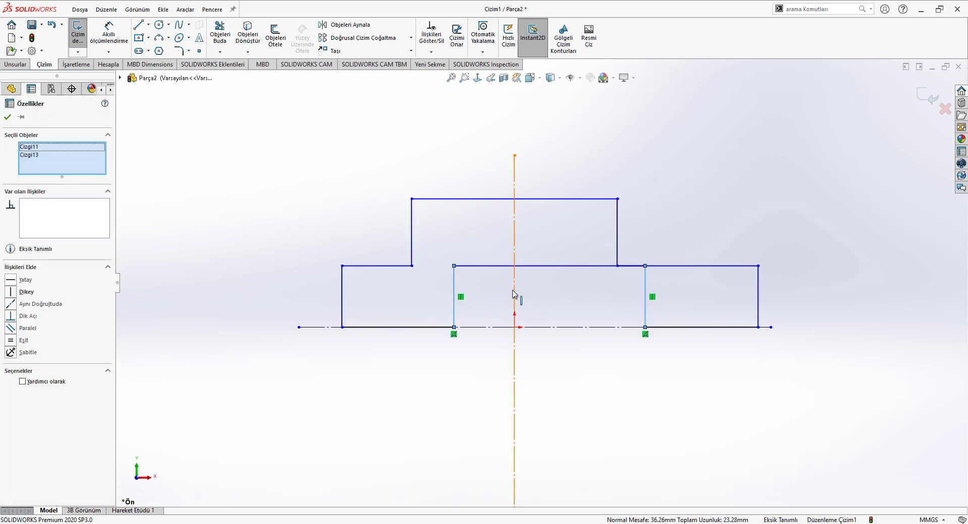
{"action": "left_click", "coordinate": [515, 294], "text": "ctrl"}
{"action": "left_click", "coordinate": [617, 260]}
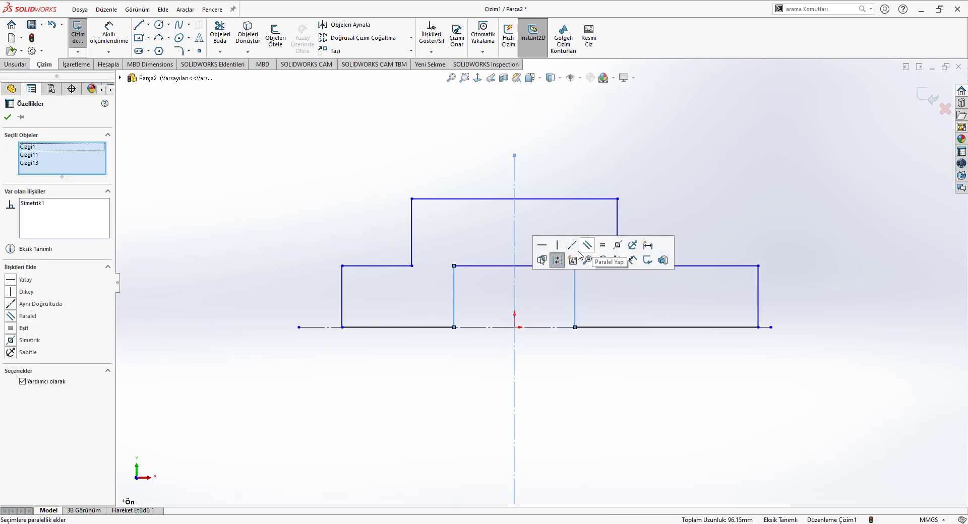
- Make the profile's two outermost vertical sides symmetric about the vertical centerline
{"action": "left_click", "coordinate": [365, 294]}
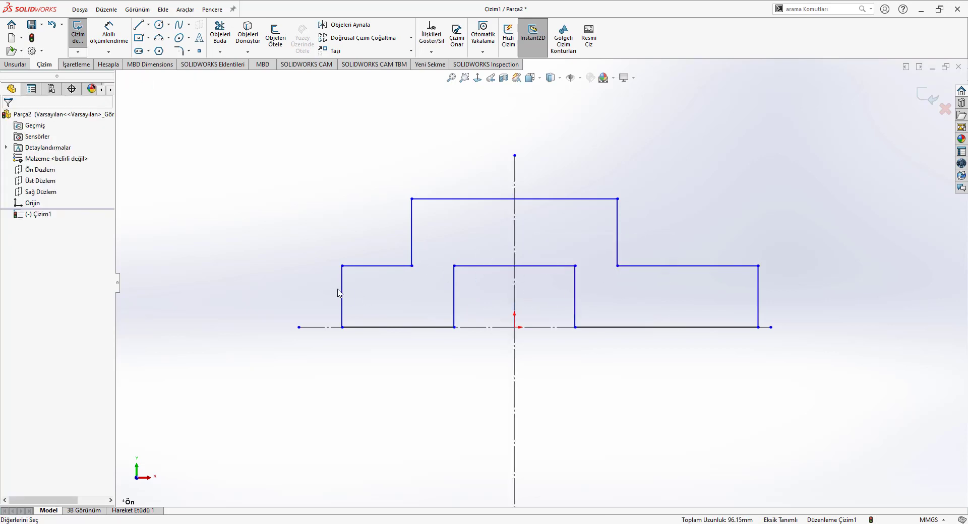
{"action": "left_click", "coordinate": [343, 295]}
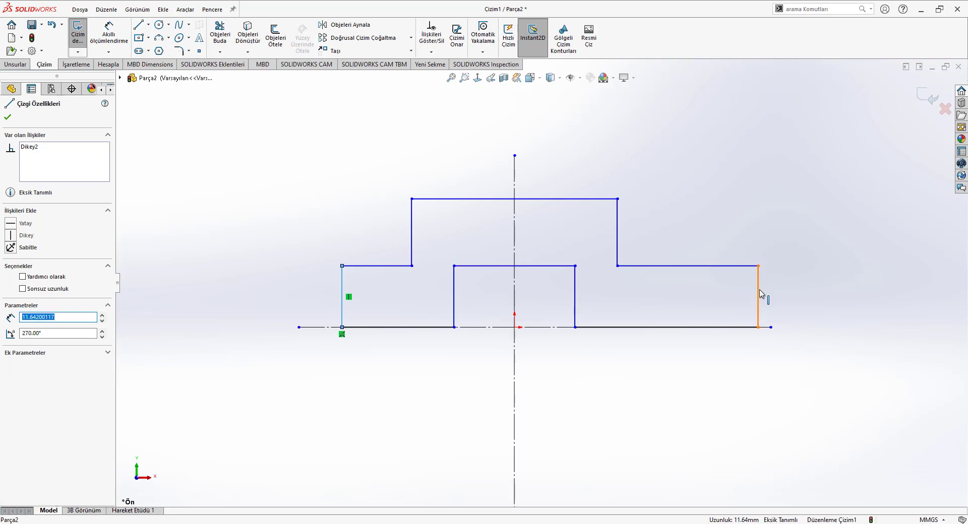
{"action": "left_click", "coordinate": [759, 293], "text": "ctrl"}
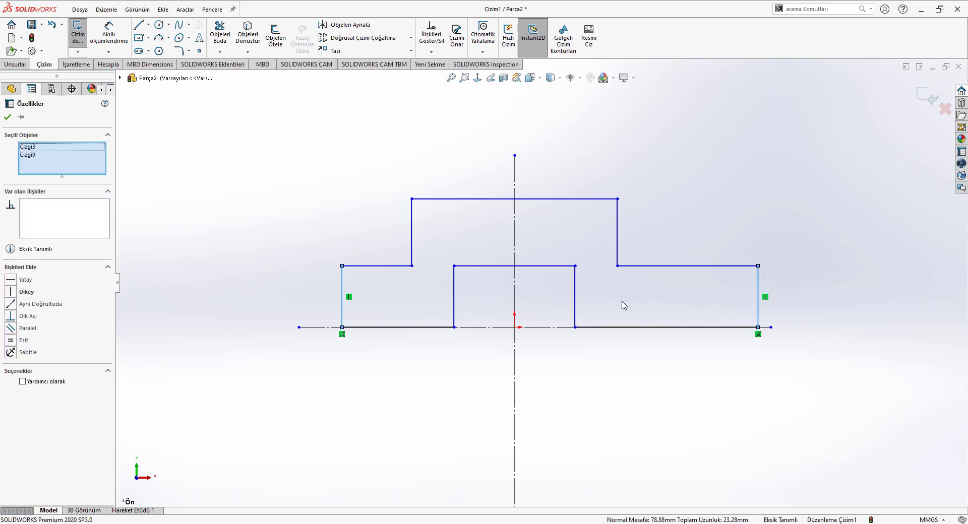
{"action": "left_click", "coordinate": [514, 296], "text": "ctrl"}
{"action": "left_click", "coordinate": [620, 246]}
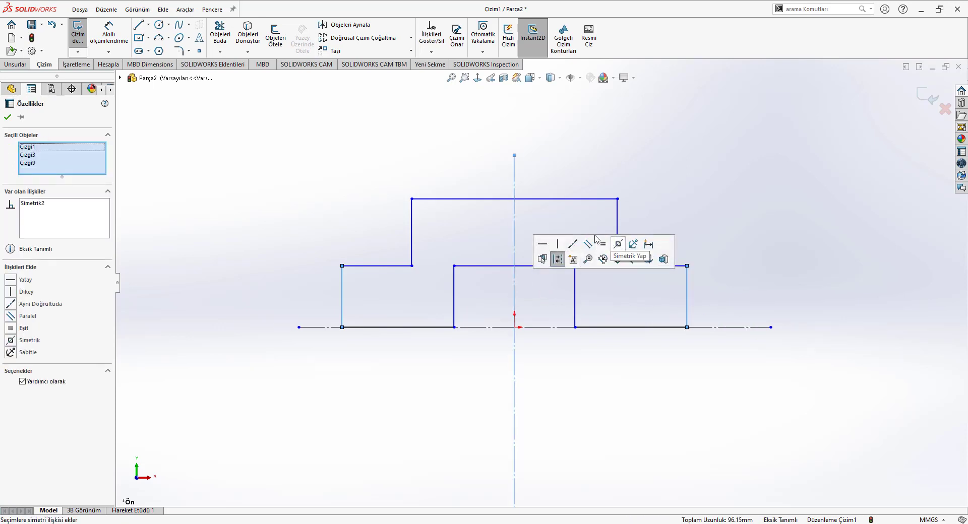
{"action": "left_click", "coordinate": [731, 163]}
- Dimension the height of the profile's outer right vertical side as 12 mm
{"action": "right_click_drag", "start_coordinate": [701, 227], "coordinate": [712, 170]}
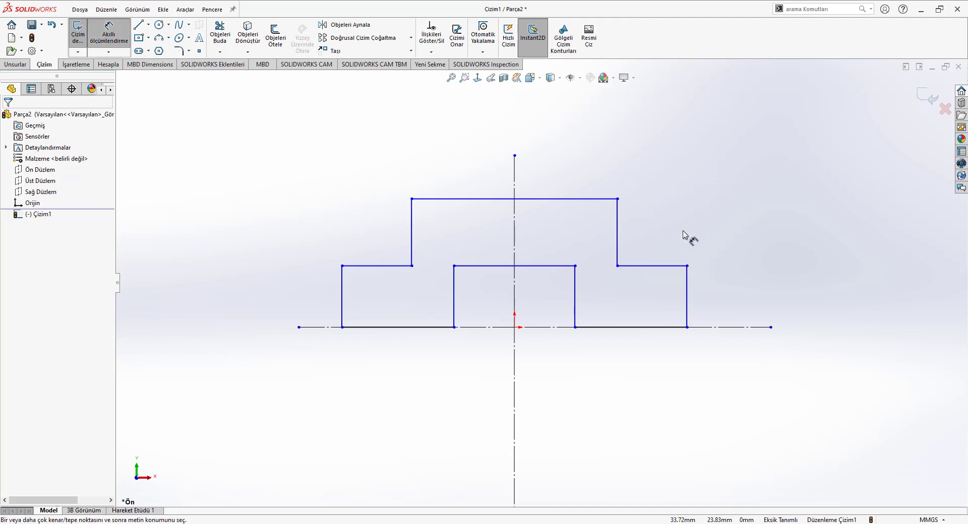
{"action": "left_click", "coordinate": [686, 292]}
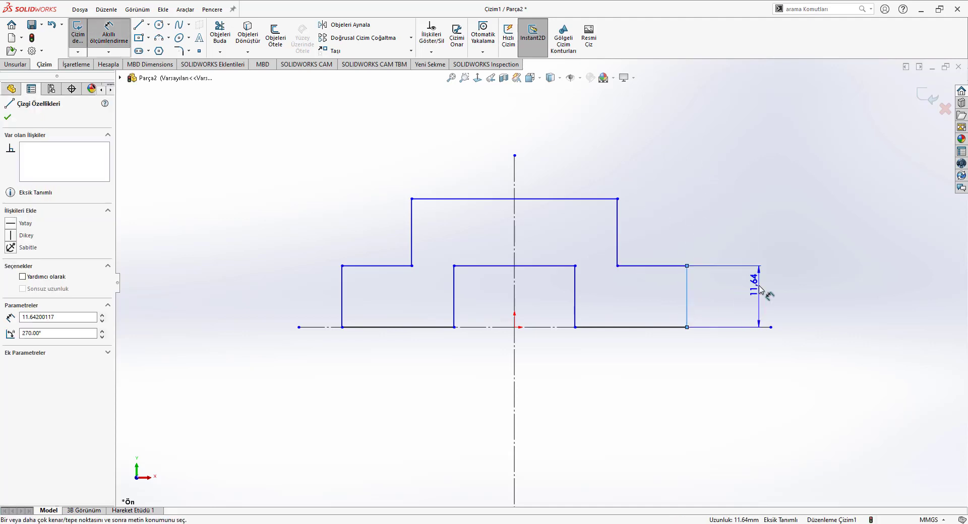
{"action": "left_click", "coordinate": [756, 281]}
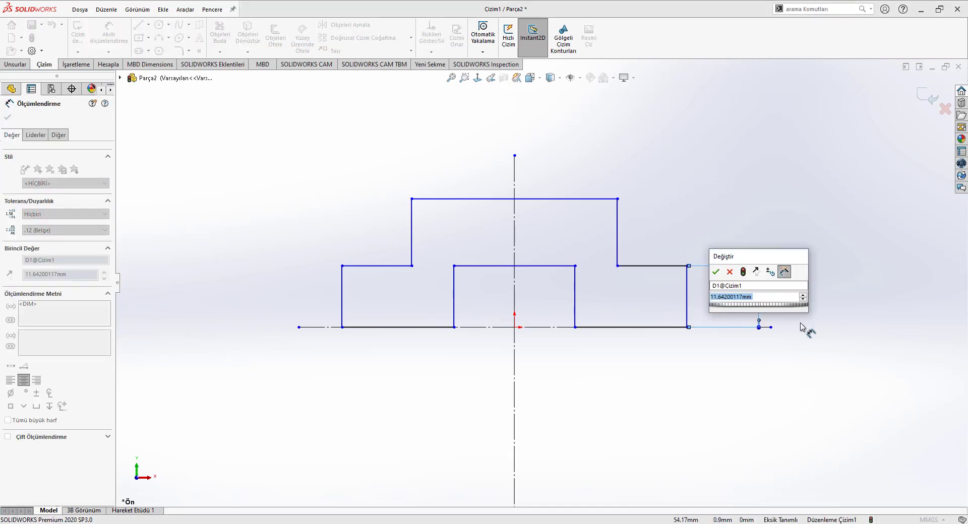
{"action": "type", "text": "12"}
{"action": "key", "text": "Return"}
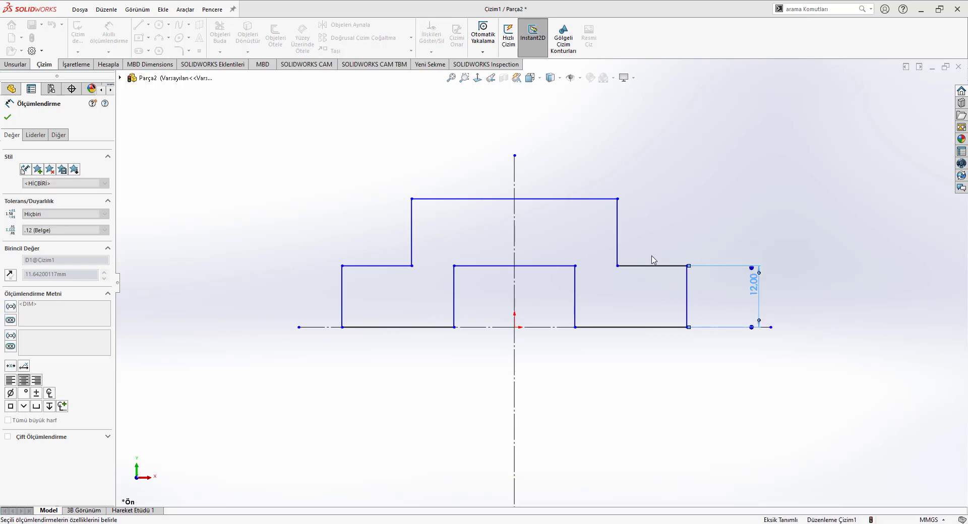
- Dimension the width of the horizontal ledge on the profile's right side as 12 mm
{"action": "left_click", "coordinate": [656, 242]}
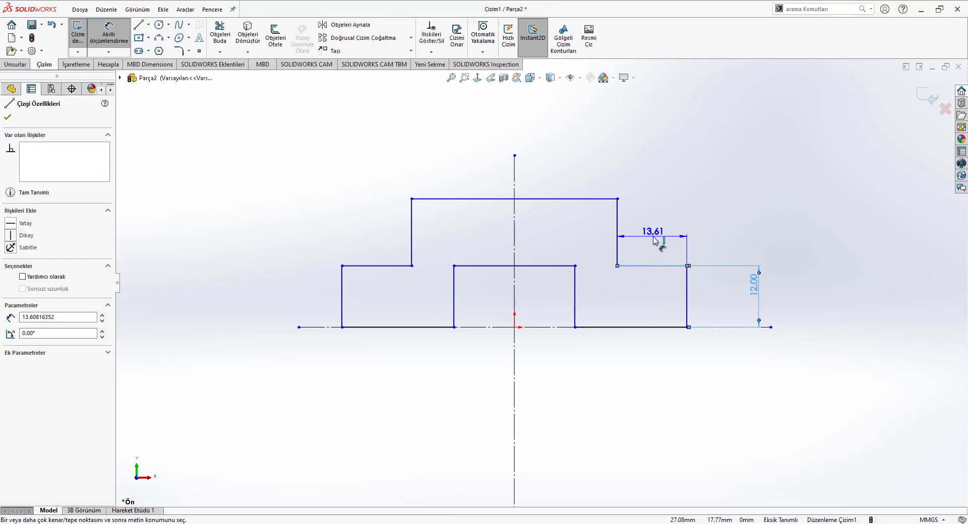
{"action": "left_click", "coordinate": [655, 235]}
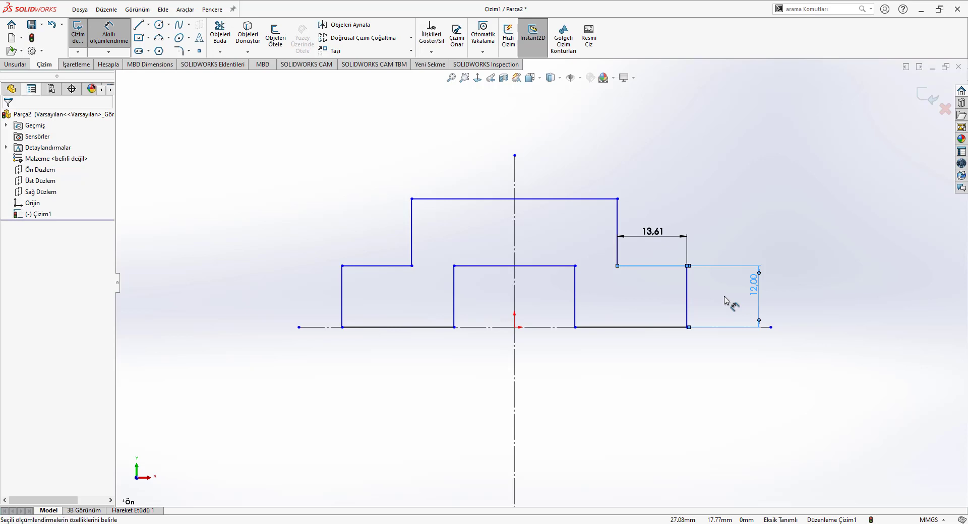
{"action": "type", "text": "12"}
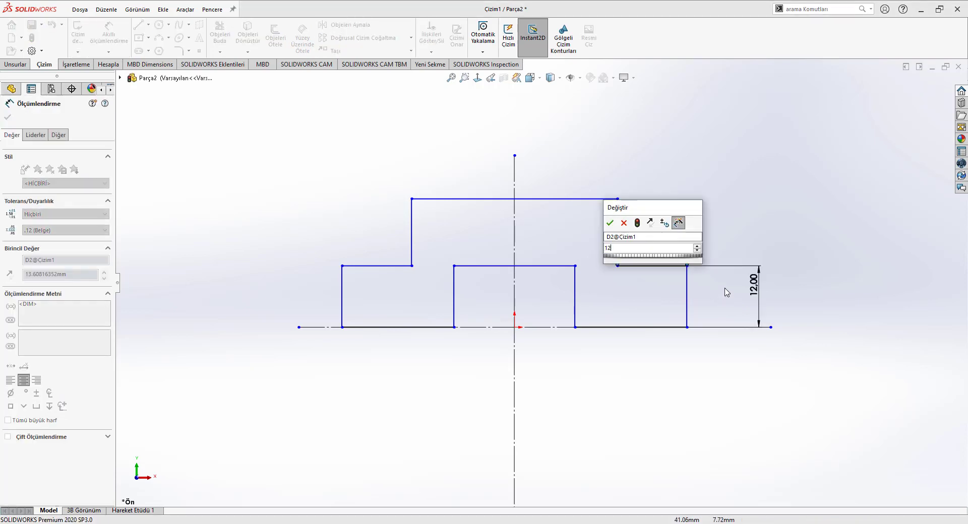
{"action": "key", "text": "Return"}
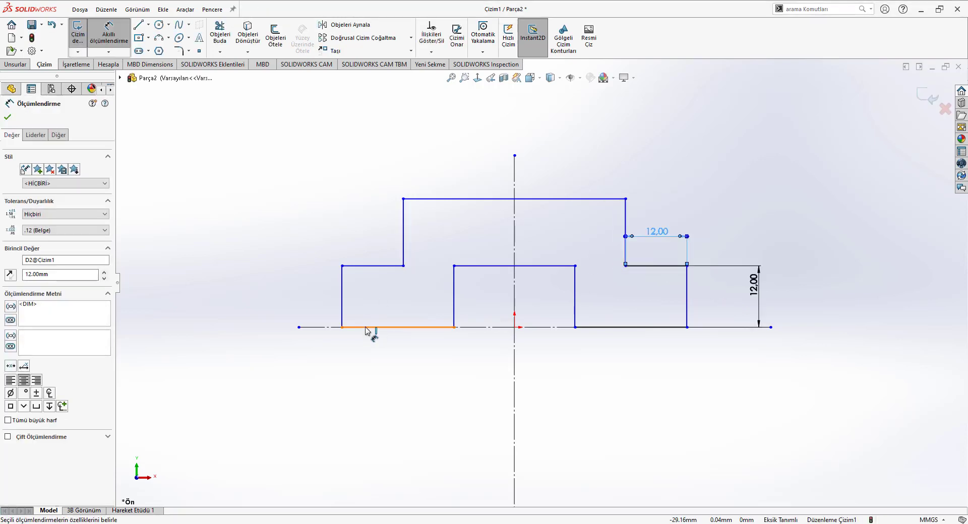
- Dimension the profile's overall height, from the bottom edge to the top edge, as 24 mm
{"action": "left_click", "coordinate": [442, 199]}
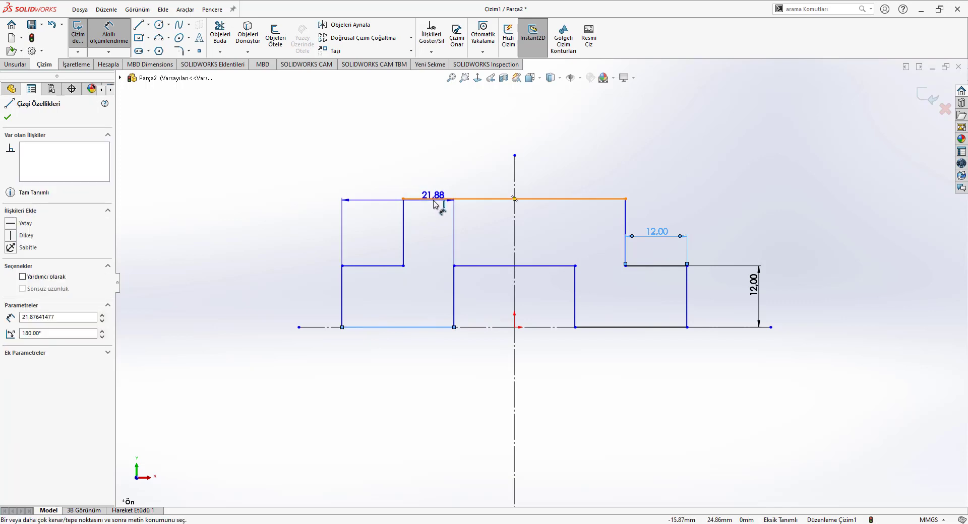
{"action": "left_click", "coordinate": [253, 246]}
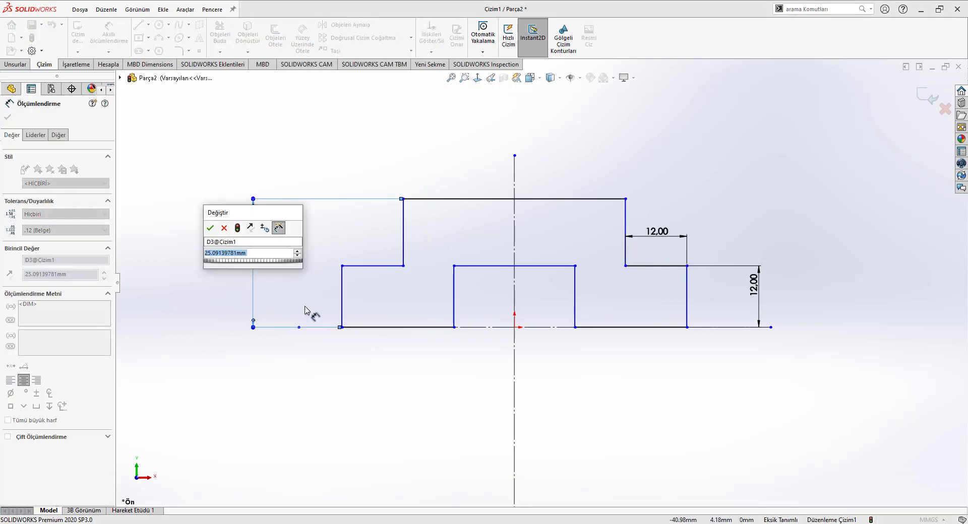
{"action": "type", "text": "24"}
{"action": "key", "text": "Return"}
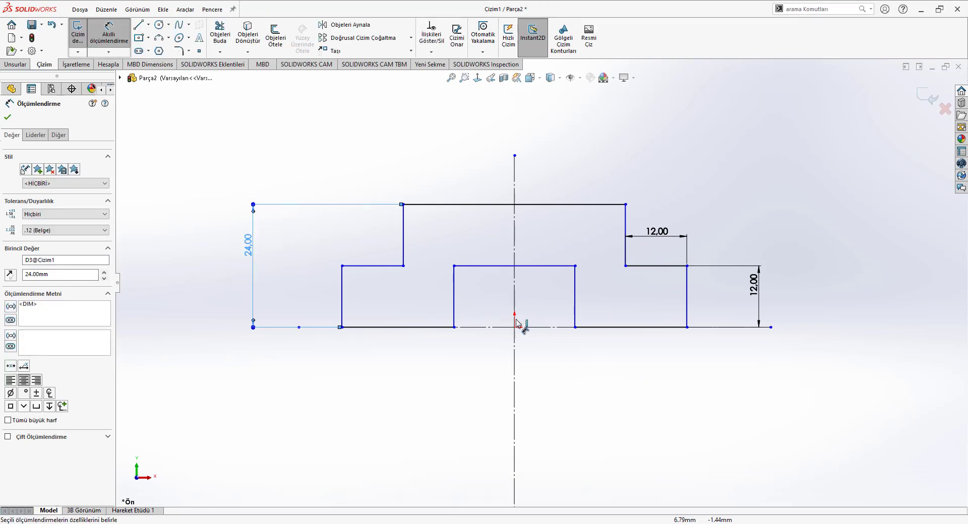
- Dimension the width between the notch's two vertical sides as 52 mm
{"action": "left_click", "coordinate": [574, 297]}
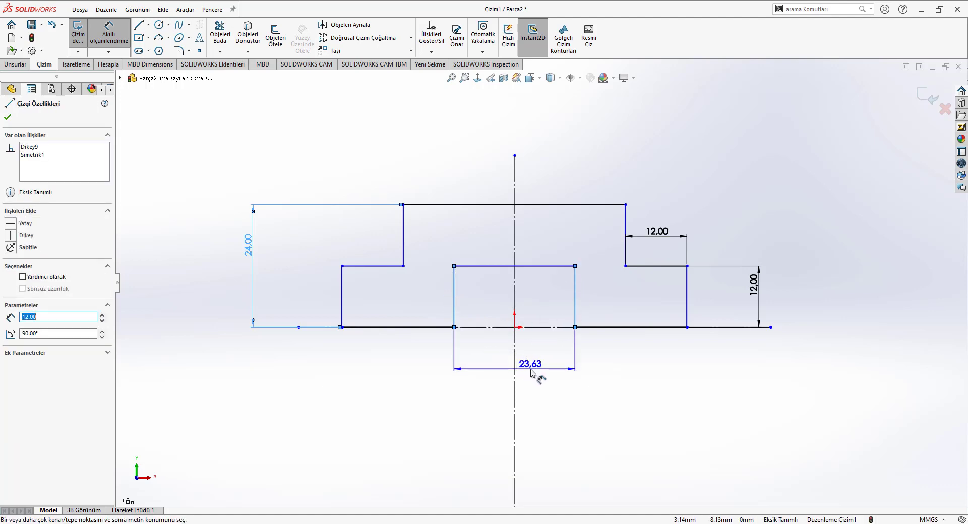
{"action": "left_click", "coordinate": [531, 373]}
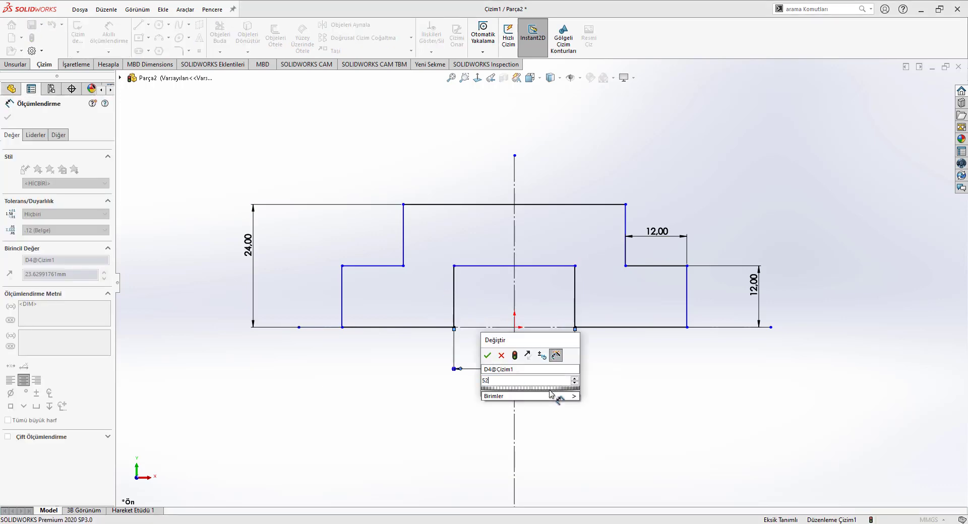
{"action": "key", "text": "Return"}
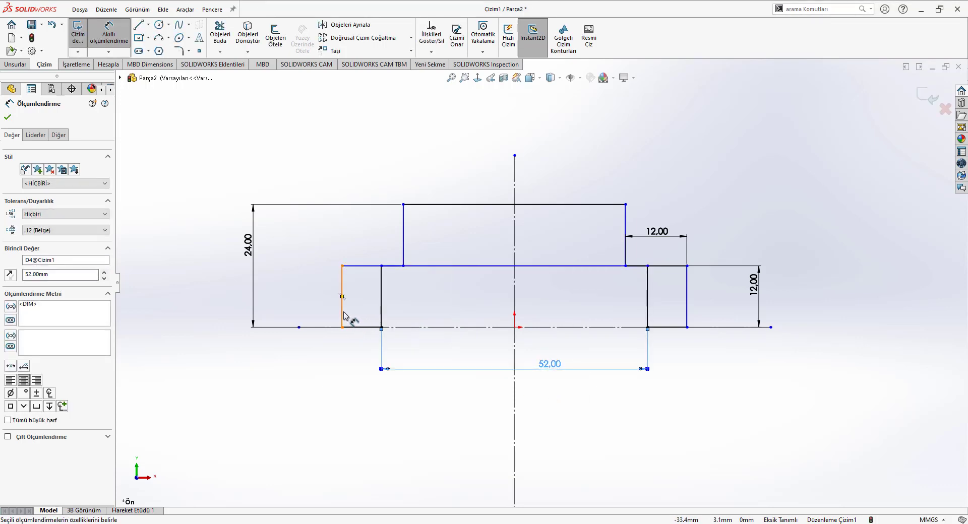
- Dimension the profile's overall width between its two outermost vertical sides as 100 mm
{"action": "left_click", "coordinate": [687, 307]}
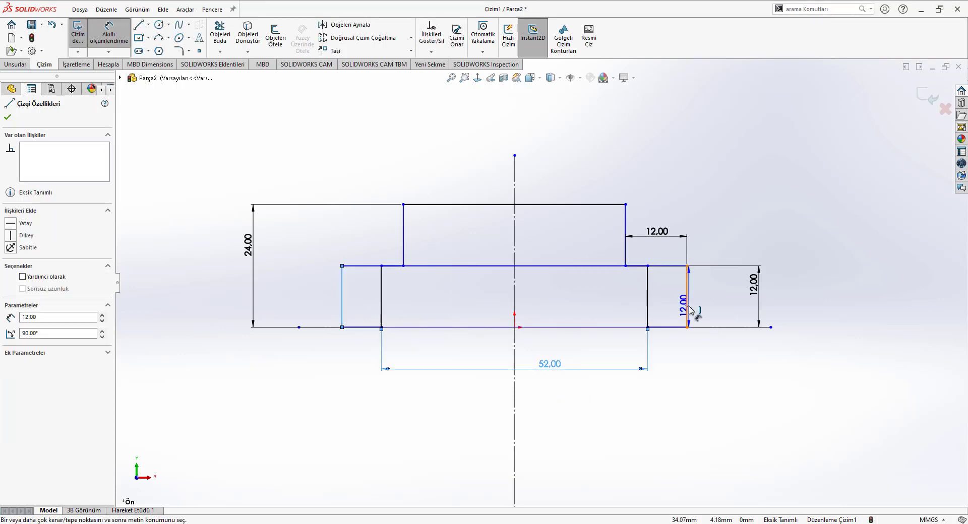
{"action": "left_click", "coordinate": [343, 303]}
{"action": "left_click", "coordinate": [576, 424]}
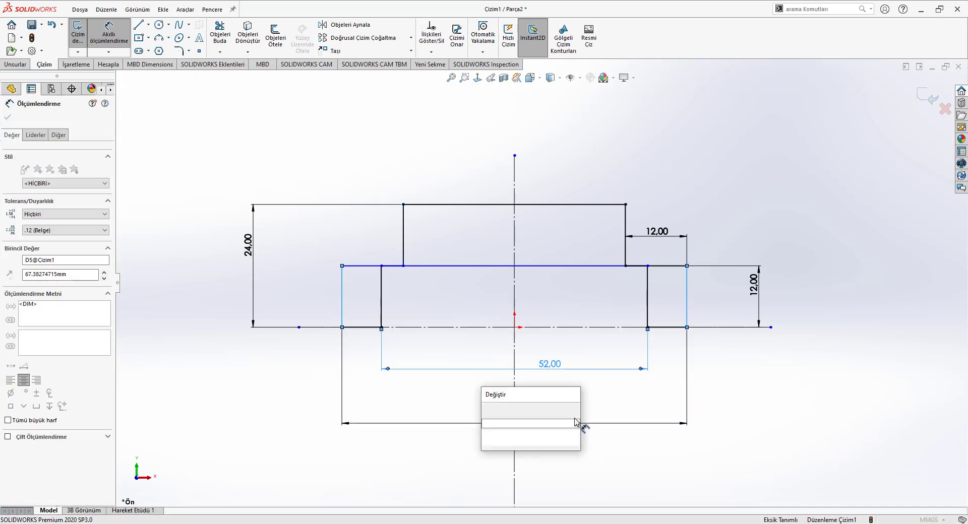
{"action": "type", "text": "100"}
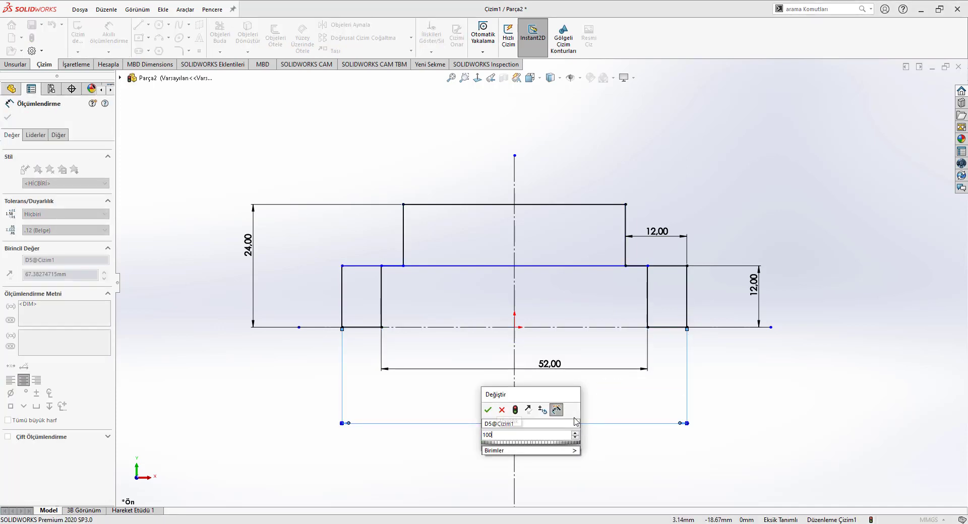
{"action": "key", "text": "Return"}
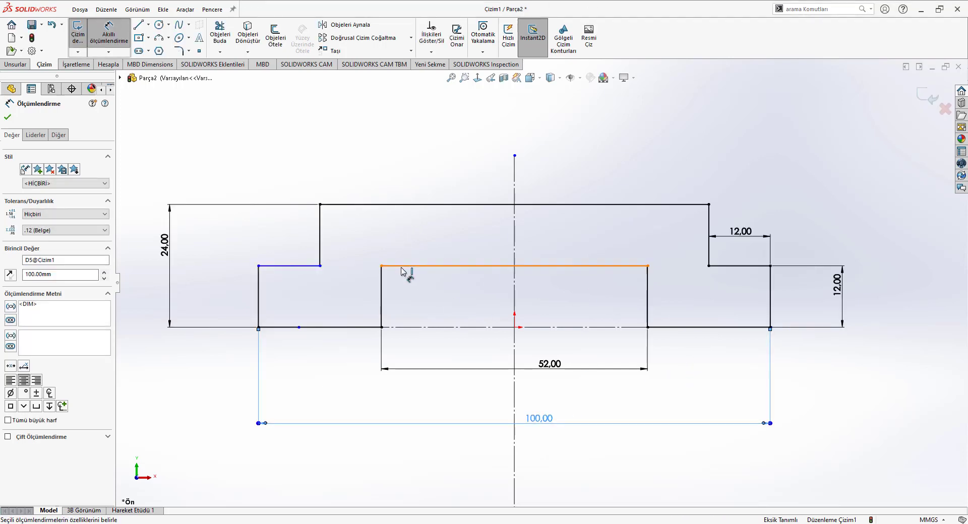
- Dimension the height of the profile's left ledge above the bottom edge as 12 mm and exit the sketch
{"action": "left_click", "coordinate": [349, 239]}
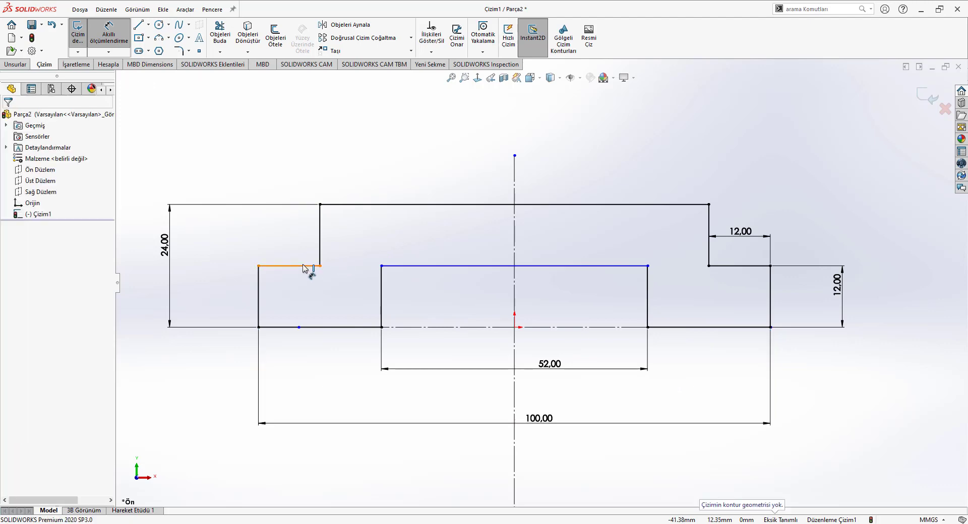
{"action": "left_click", "coordinate": [305, 267]}
{"action": "left_click", "coordinate": [275, 327]}
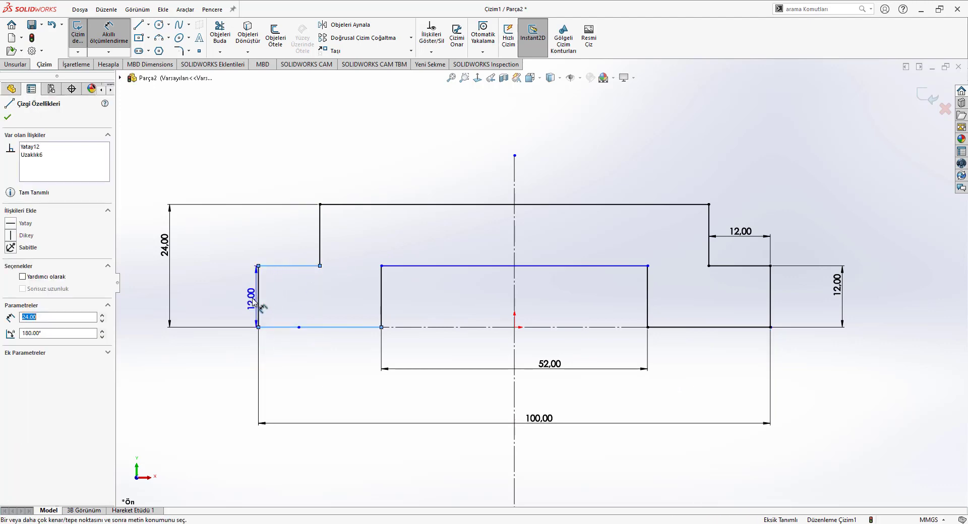
{"action": "left_click", "coordinate": [238, 302]}
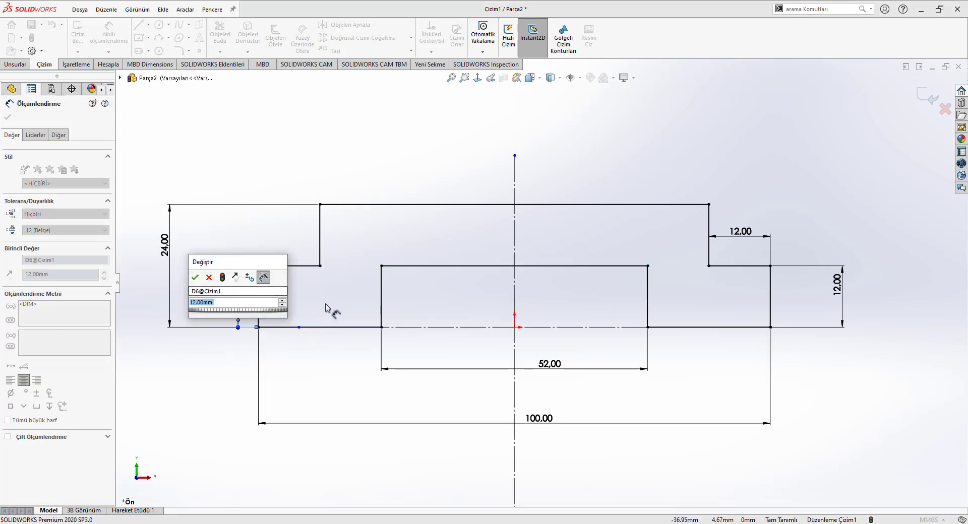
{"action": "left_click", "coordinate": [195, 277]}
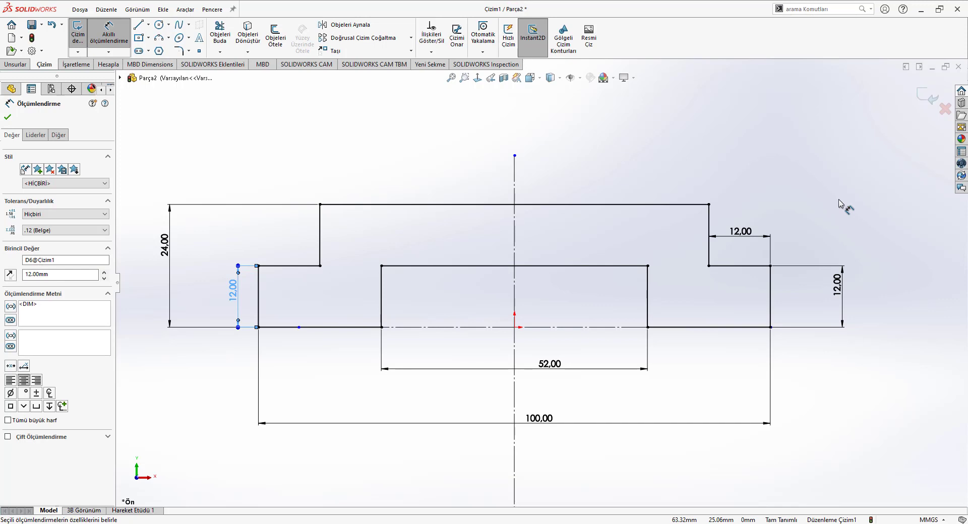
{"action": "right_click", "coordinate": [835, 201]}
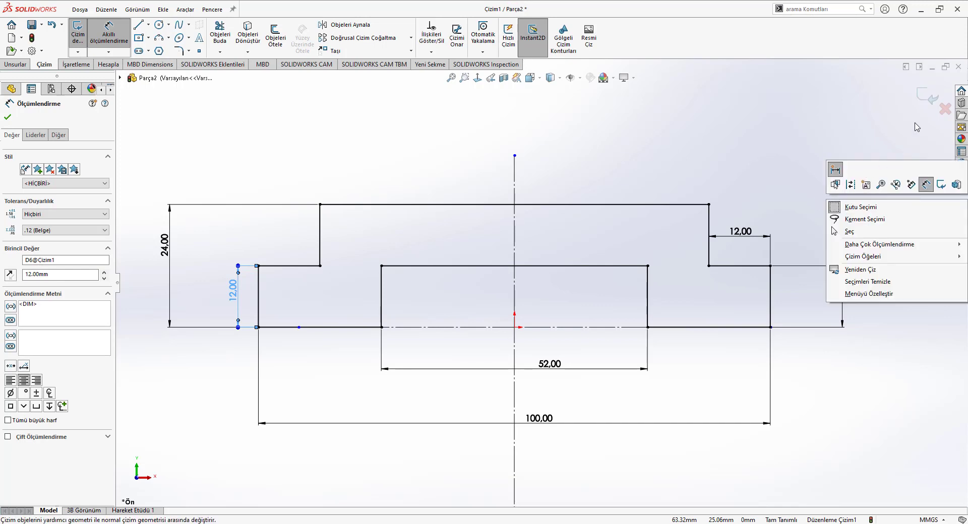
{"action": "left_click", "coordinate": [928, 96]}
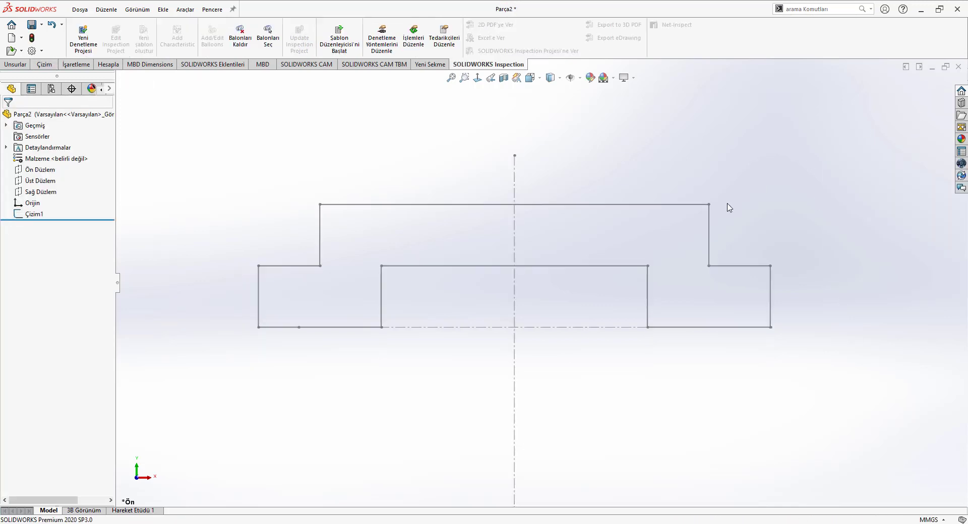
- Extrude the stepped, notched profile 160 mm in the reversed direction as a blind boss
{"action": "left_click", "coordinate": [23, 64]}
{"action": "left_click", "coordinate": [85, 38]}
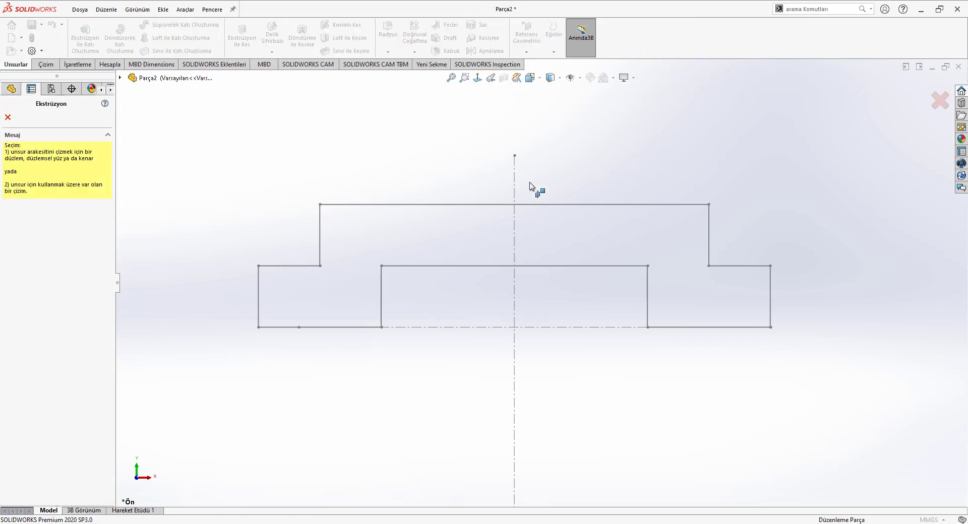
{"action": "left_click", "coordinate": [604, 204]}
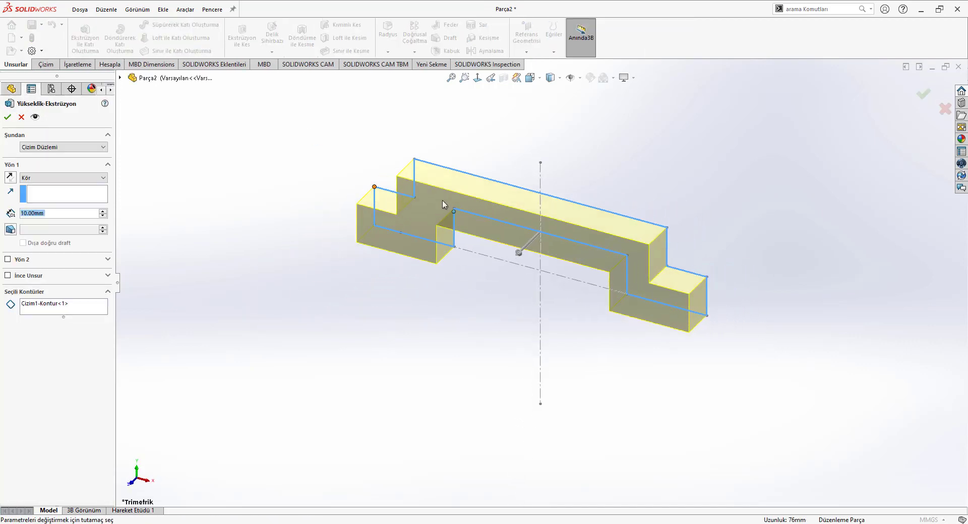
{"action": "left_click", "coordinate": [13, 176]}
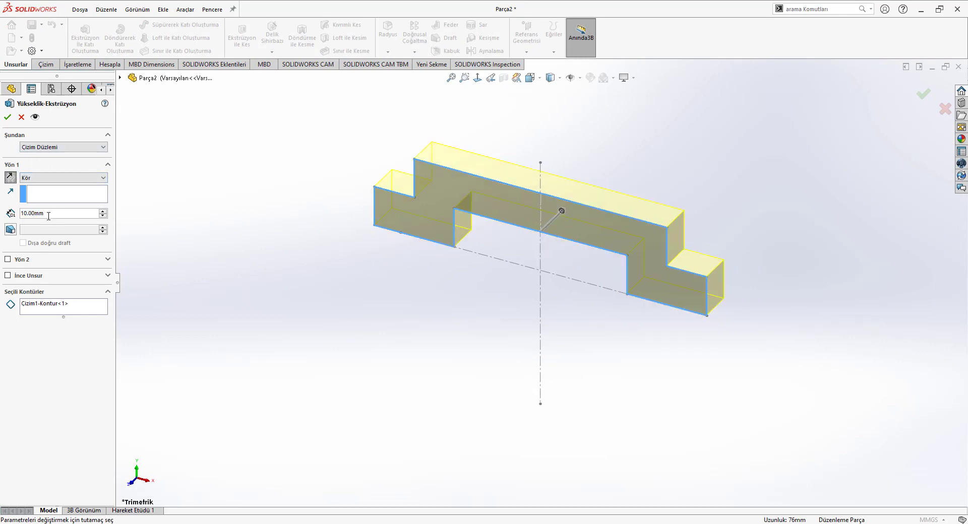
{"action": "type", "text": "160"}
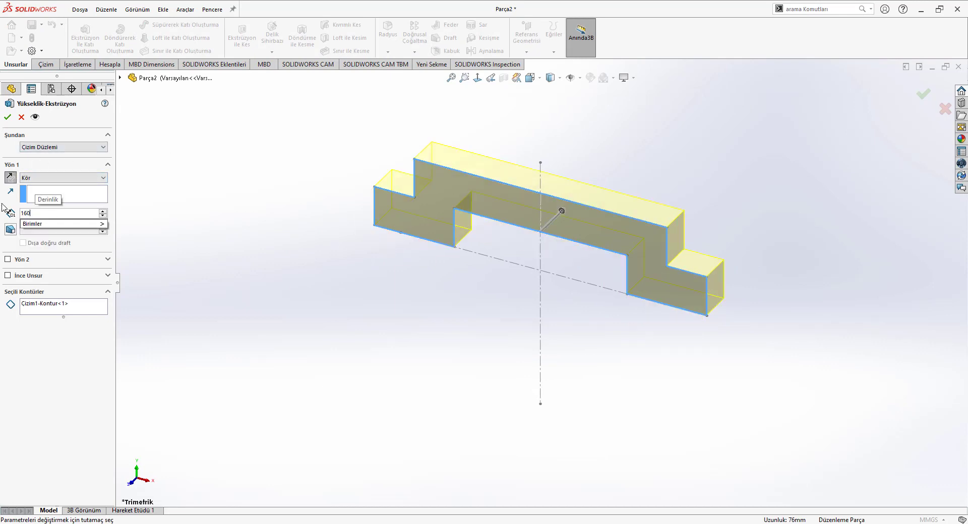
{"action": "key", "text": "Return"}
{"action": "scroll", "coordinate": [641, 212], "scroll_direction": "up", "scroll_amount": 4}
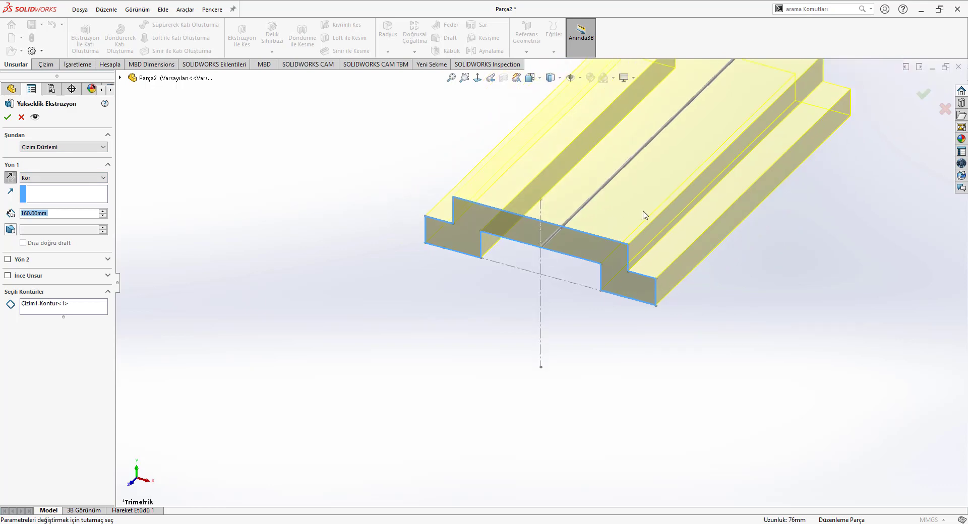
{"action": "middle_click_drag", "start_coordinate": [627, 201], "coordinate": [616, 207]}
{"action": "right_click", "coordinate": [560, 225]}
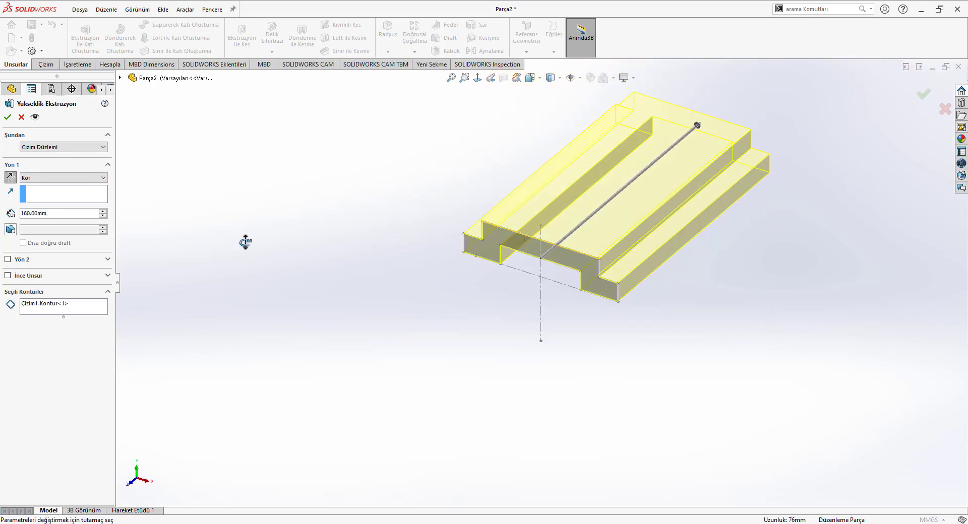
{"action": "left_click", "coordinate": [7, 118]}
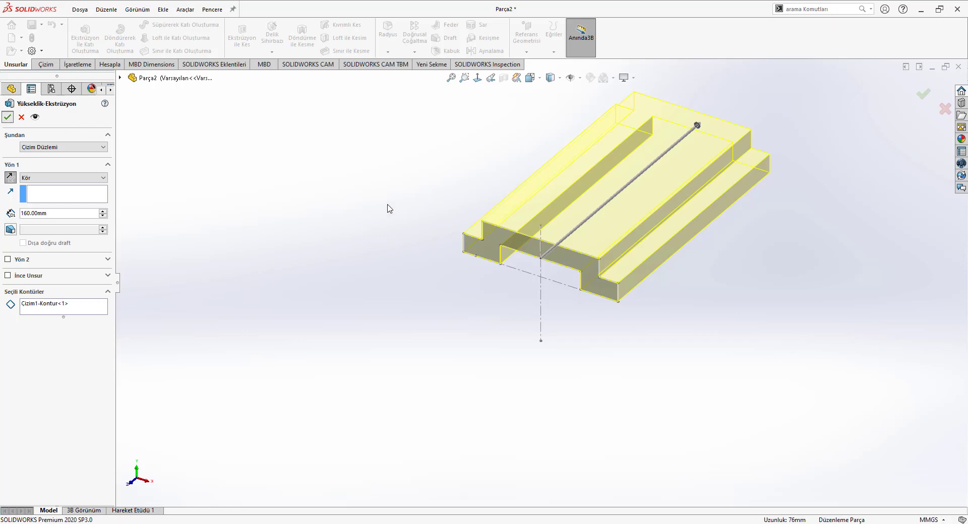
- Open a new sketch on the long vertical side face of the base's raised step, viewed normal to it
{"action": "left_click", "coordinate": [719, 166]}
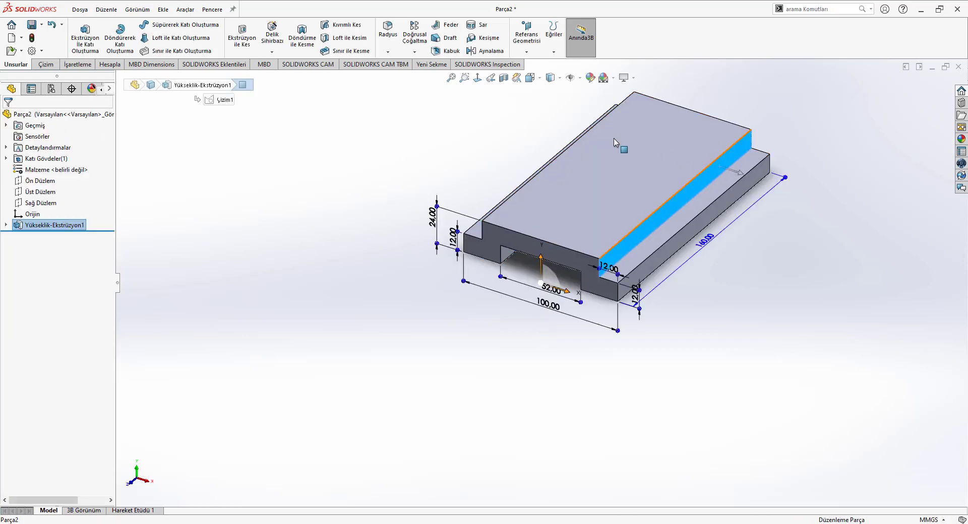
{"action": "right_click", "coordinate": [719, 166]}
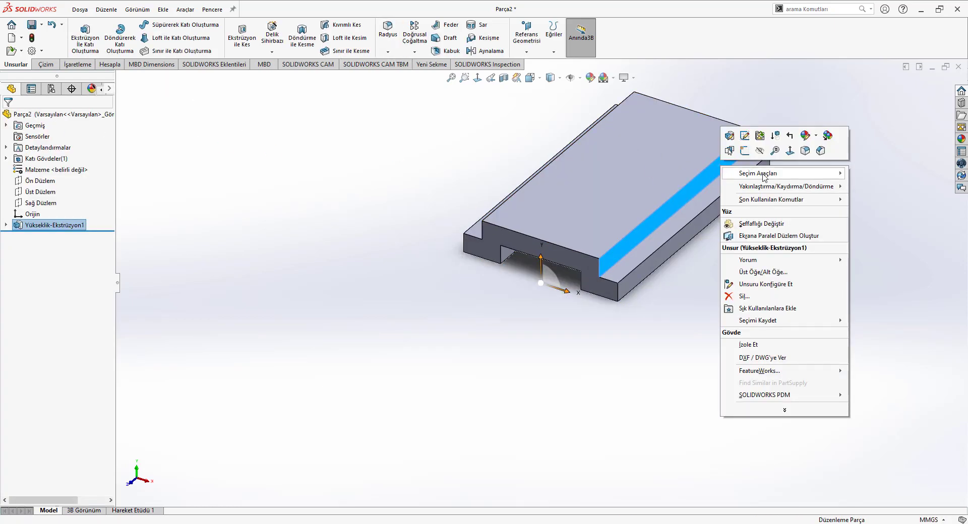
{"action": "left_click", "coordinate": [738, 152]}
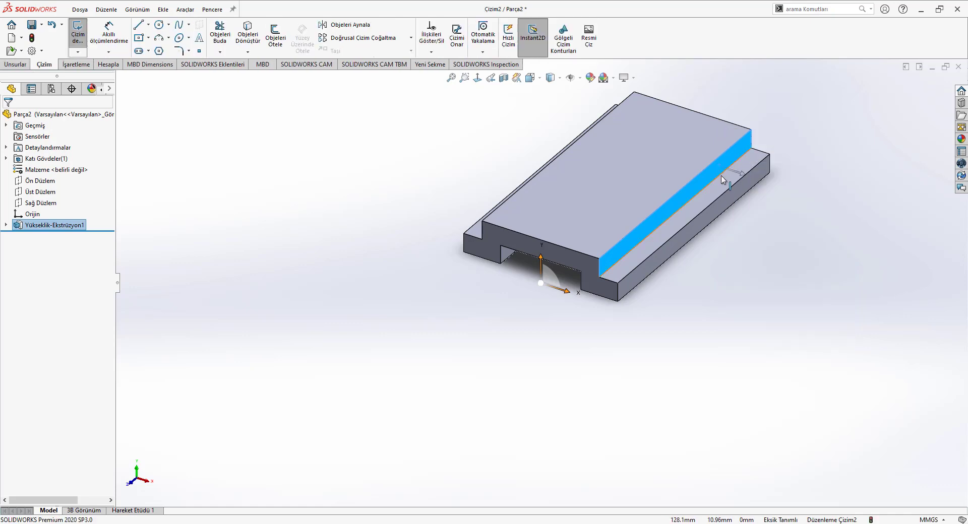
{"action": "left_click", "coordinate": [477, 77]}
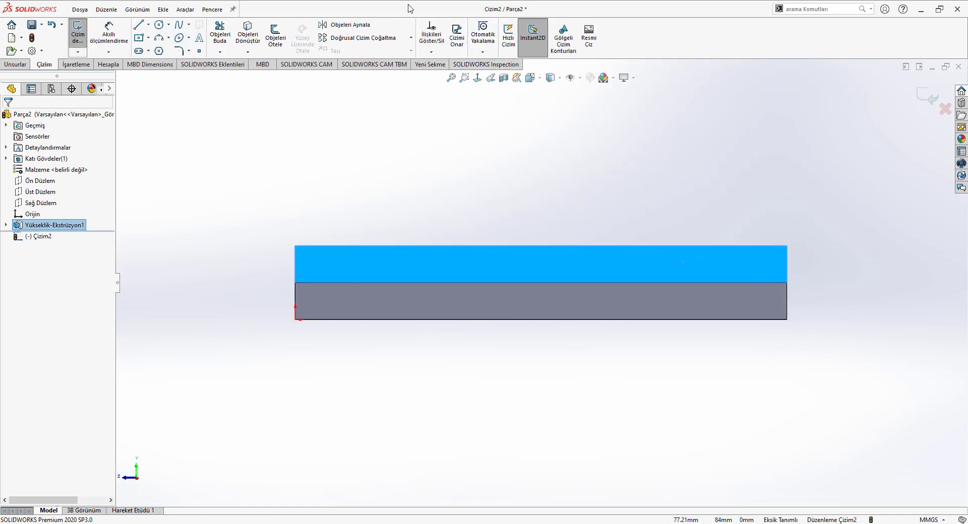
- Sketch a corner rectangle about 42 mm wide and 46 mm high, standing on the base's top edge at its far right corner
{"action": "key", "text": "l"}
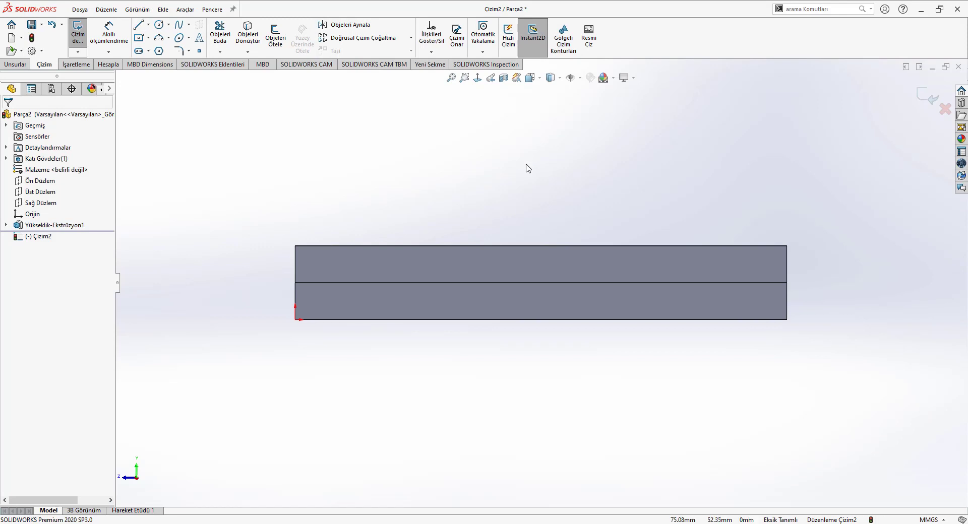
{"action": "right_click_drag", "start_coordinate": [528, 168], "coordinate": [523, 201]}
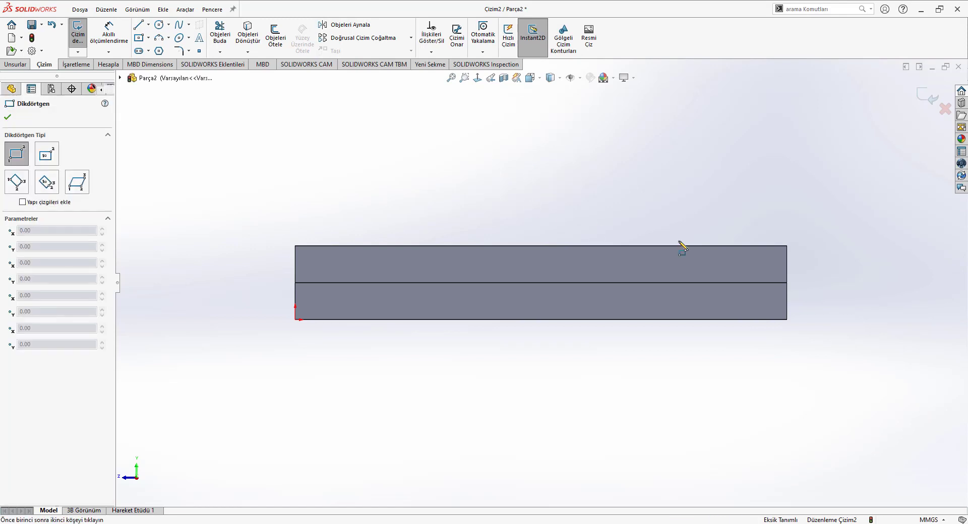
{"action": "right_click", "coordinate": [787, 247]}
{"action": "left_click", "coordinate": [776, 222]}
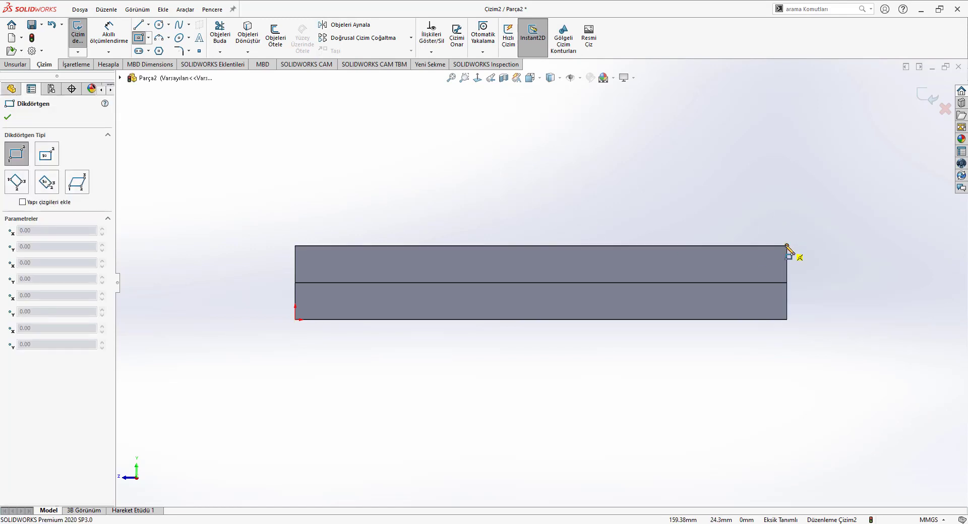
{"action": "left_click", "coordinate": [787, 246]}
{"action": "left_click", "coordinate": [657, 104]}
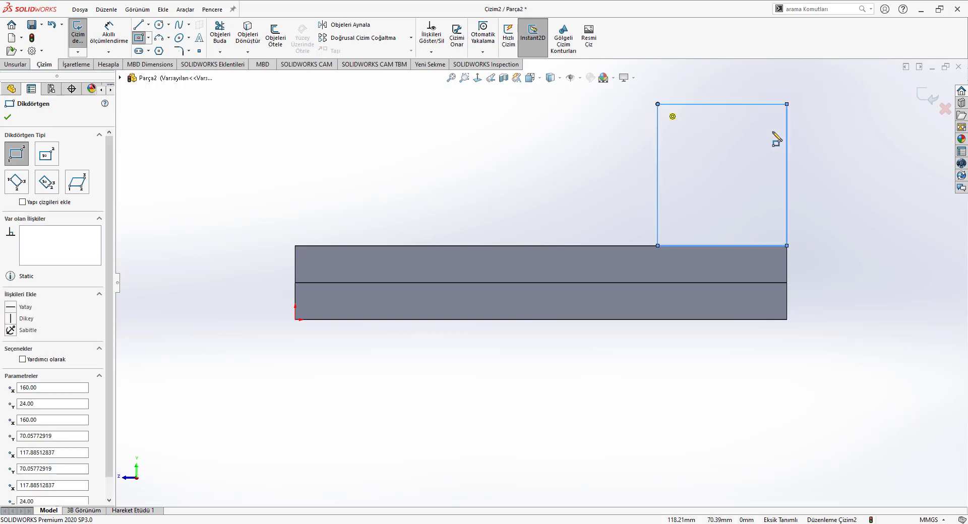
{"action": "key", "text": "Escape"}
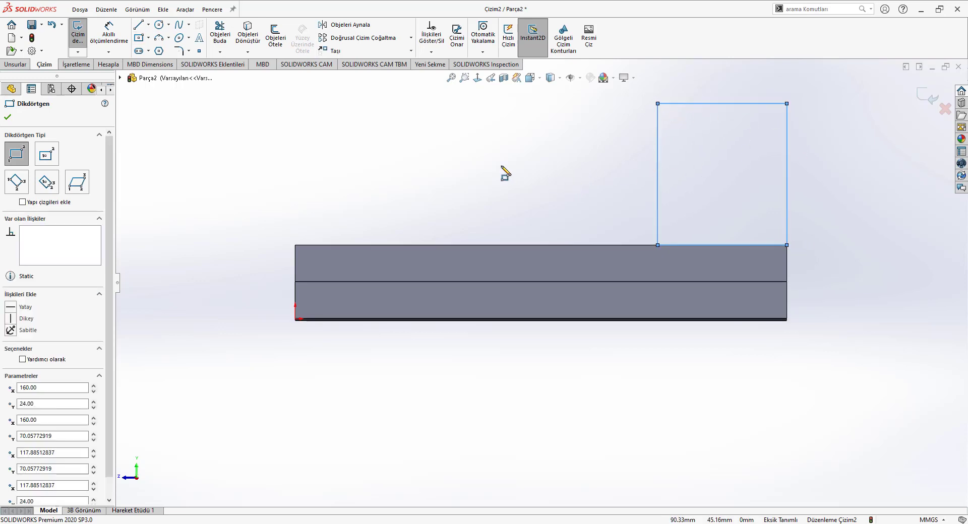
- Dimension the height of the rectangle standing on the base as 72 mm
{"action": "right_click_drag", "start_coordinate": [598, 184], "coordinate": [580, 147]}
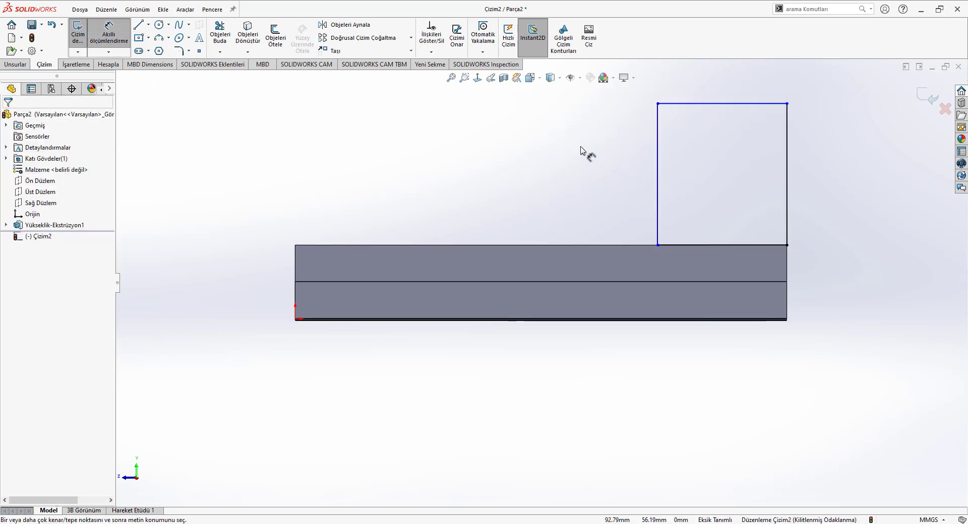
{"action": "left_click", "coordinate": [788, 162]}
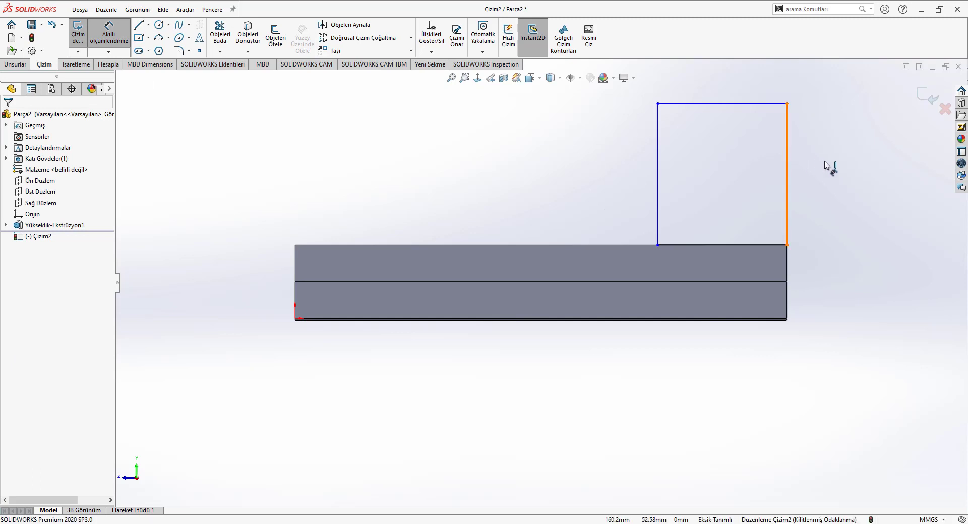
{"action": "left_click", "coordinate": [830, 169]}
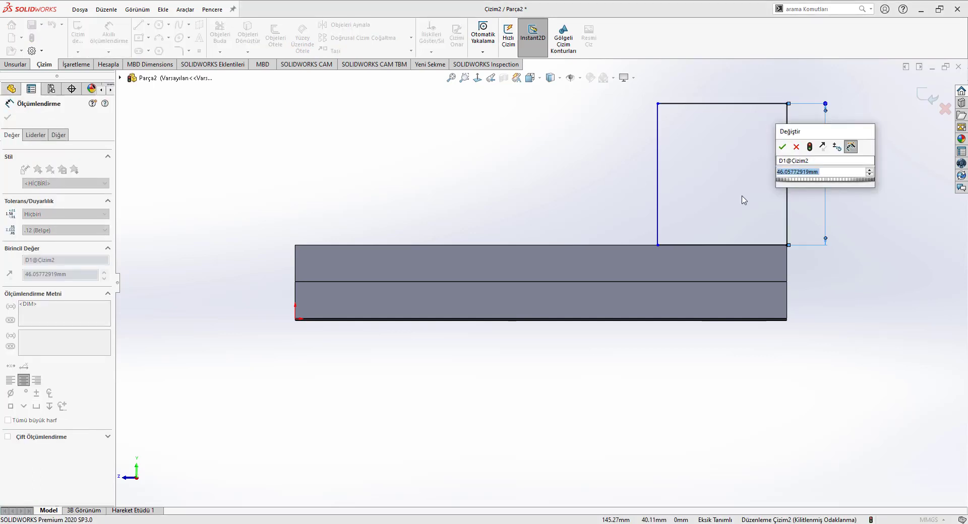
{"action": "type", "text": "72"}
{"action": "key", "text": "Return"}
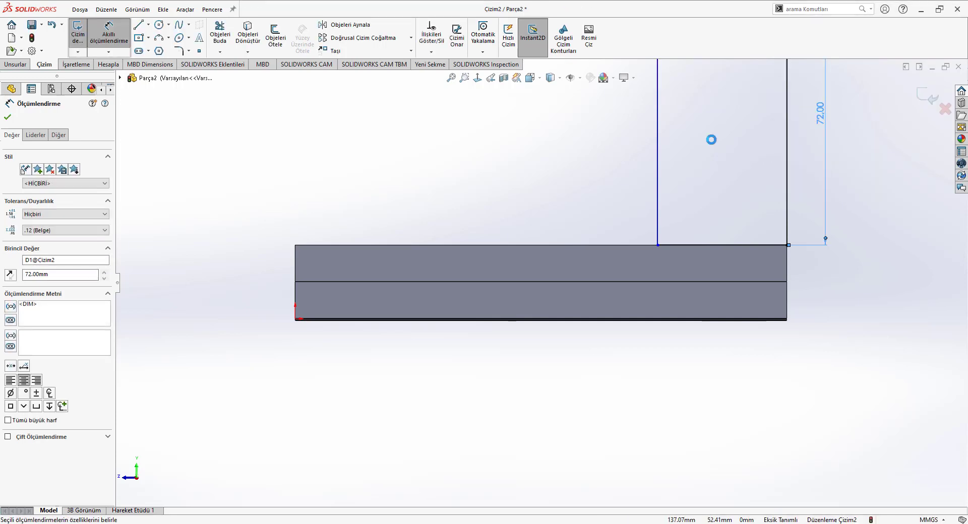
- Dimension the rectangle's width along its top edge as 60 mm and exit the sketch
{"action": "scroll", "coordinate": [711, 142], "scroll_direction": "up", "scroll_amount": 3}
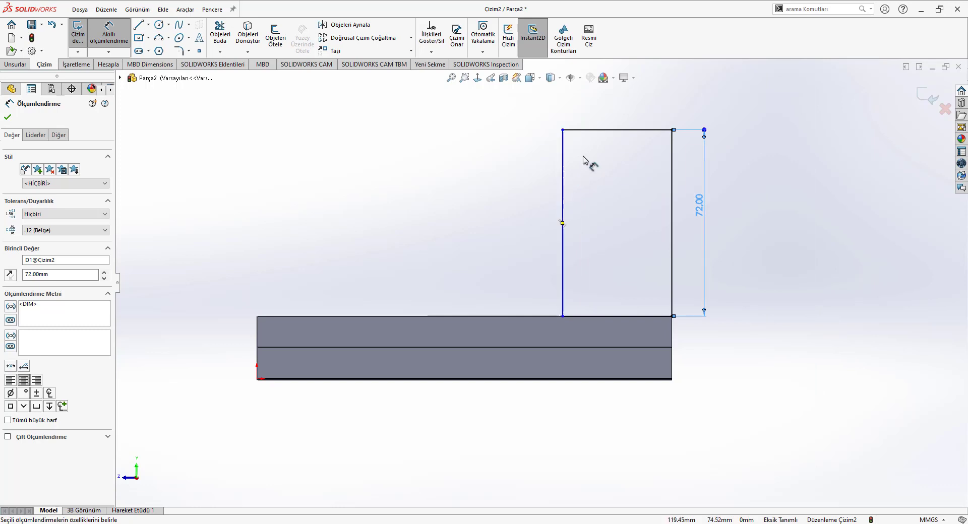
{"action": "left_click", "coordinate": [592, 132]}
{"action": "left_click", "coordinate": [612, 99]}
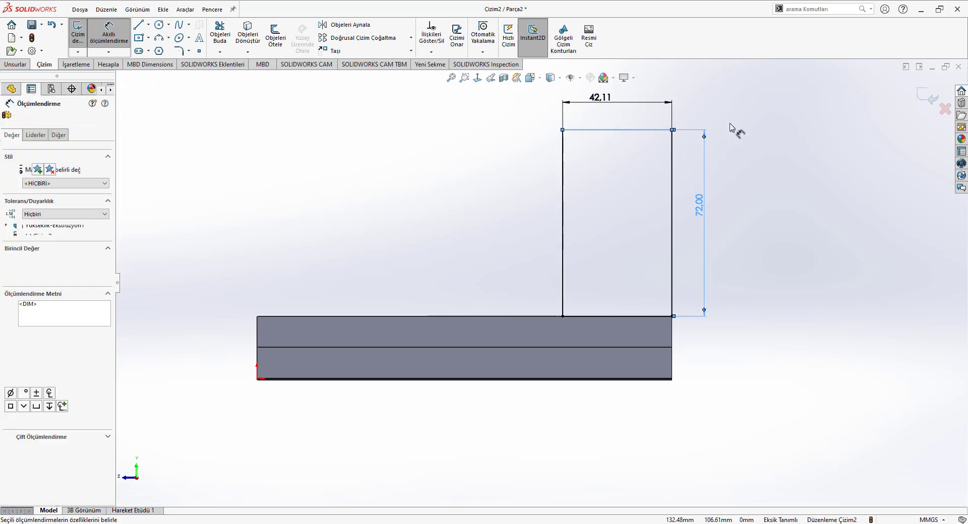
{"action": "type", "text": "44"}
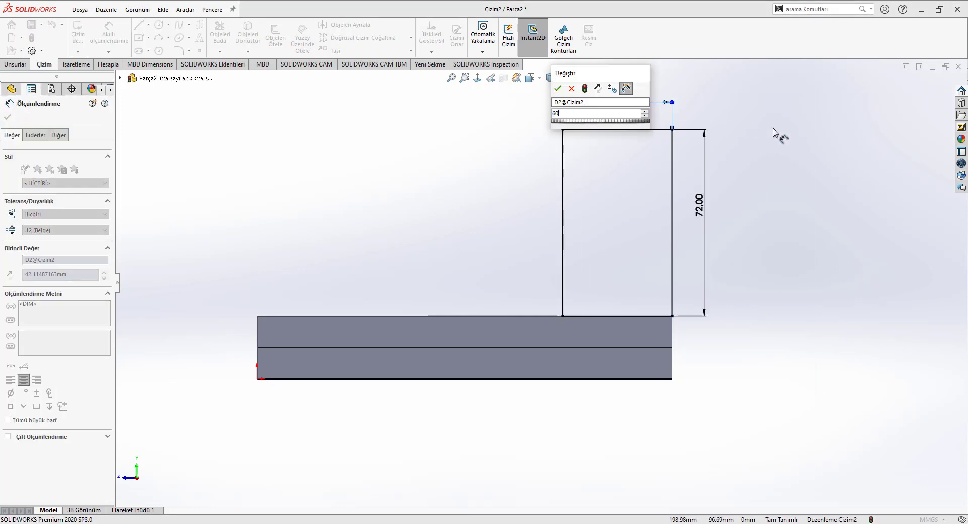
{"action": "key", "text": "Return"}
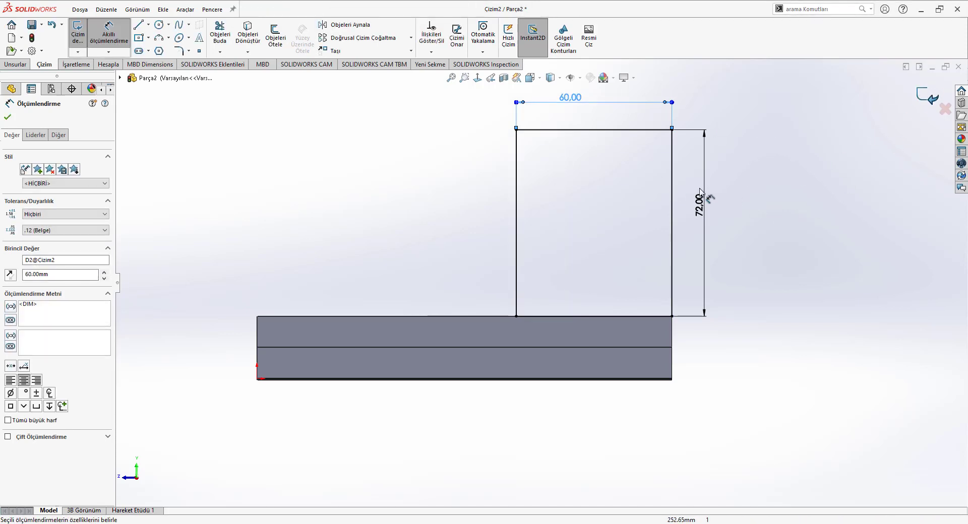
{"action": "left_click", "coordinate": [247, 101]}
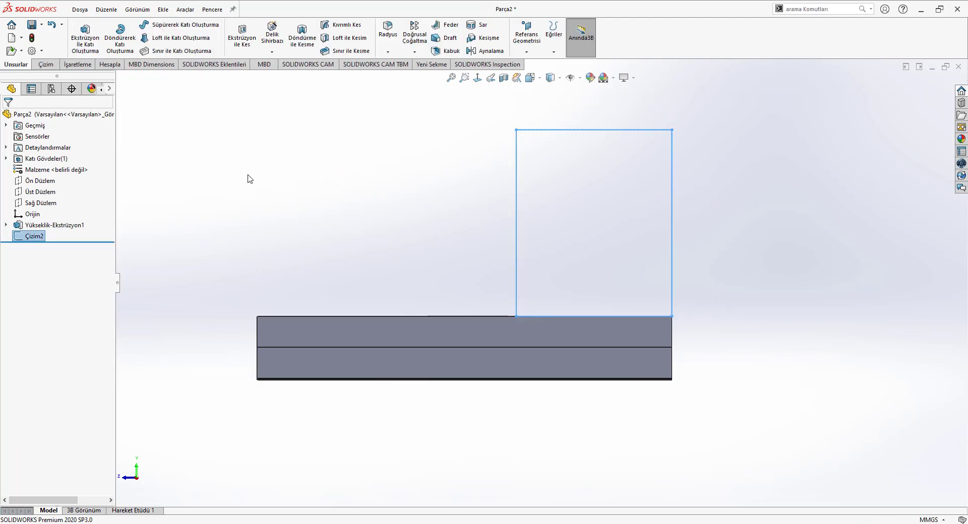
- Extrude the rectangle as a boss in the reversed direction, up to the opposite vertical side face of the base's raised step
{"action": "middle_click_drag", "start_coordinate": [248, 176], "coordinate": [280, 212]}
{"action": "left_click", "coordinate": [96, 34]}
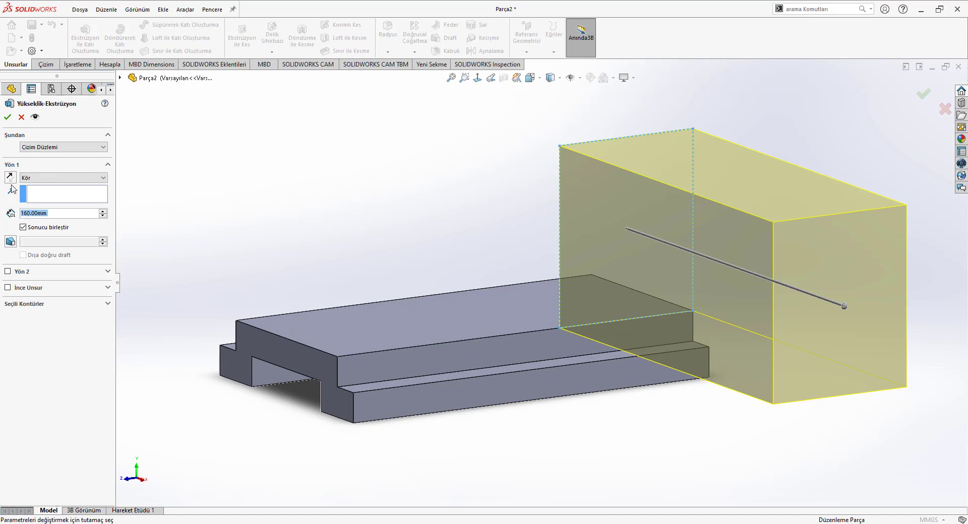
{"action": "left_click", "coordinate": [10, 178]}
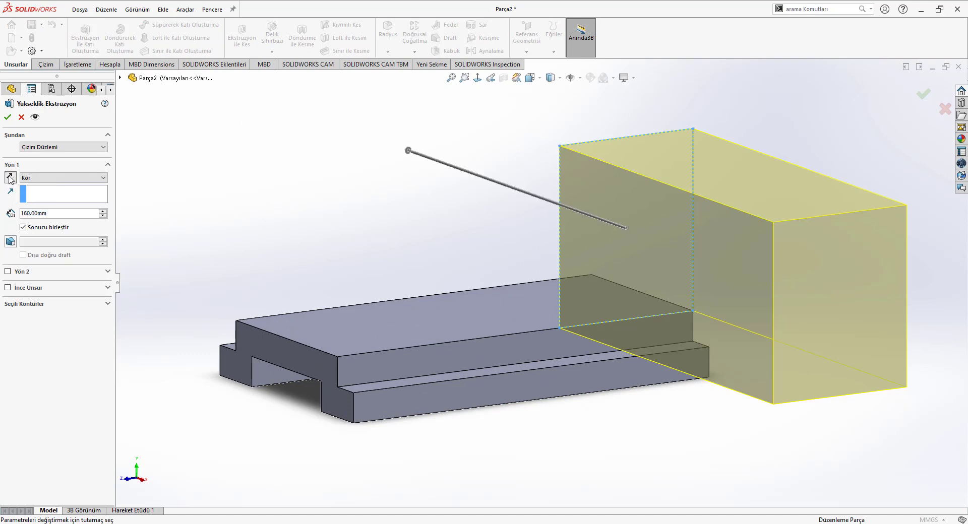
{"action": "left_click", "coordinate": [62, 179]}
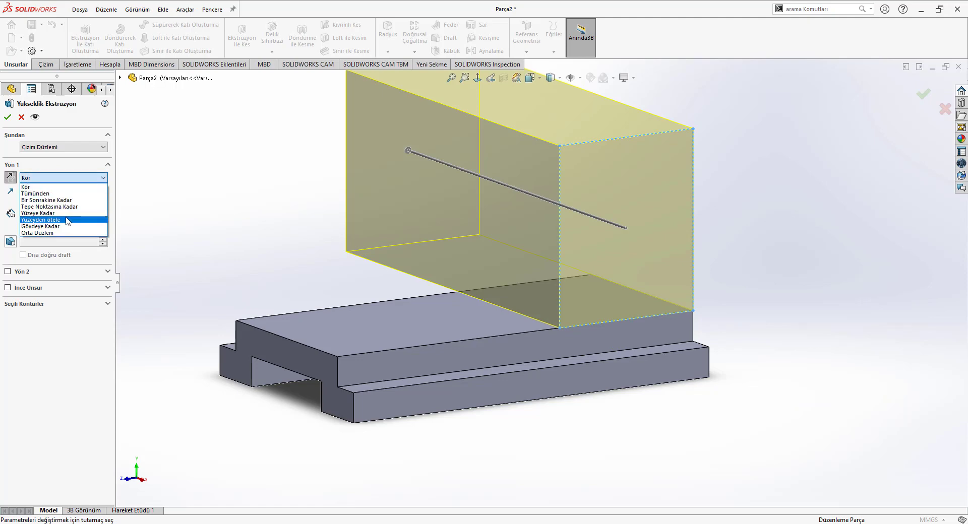
{"action": "left_click", "coordinate": [66, 214]}
{"action": "middle_click_drag", "start_coordinate": [205, 232], "coordinate": [309, 290]}
{"action": "left_click", "coordinate": [323, 308]}
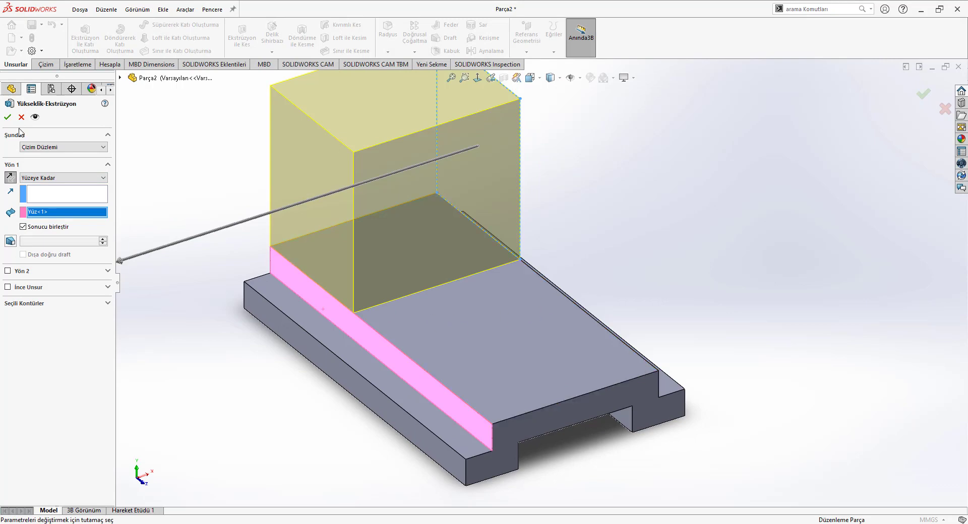
{"action": "left_click", "coordinate": [7, 118]}
- Fillet the upright block's two parallel top edges running across the base with a 30 mm radius
{"action": "middle_click_drag", "start_coordinate": [702, 275], "coordinate": [601, 283]}
{"action": "scroll", "coordinate": [391, 158], "scroll_direction": "down", "scroll_amount": 3}
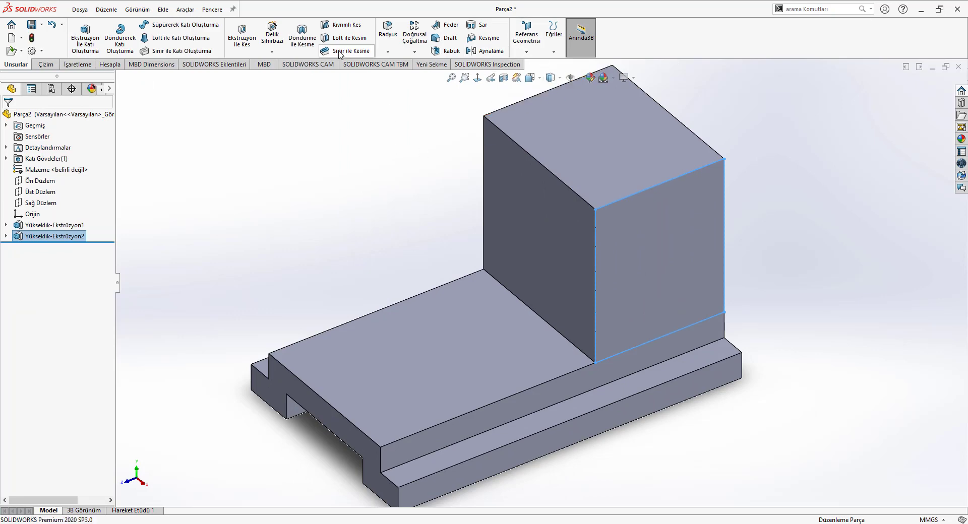
{"action": "left_click", "coordinate": [388, 29]}
{"action": "left_click", "coordinate": [545, 165]}
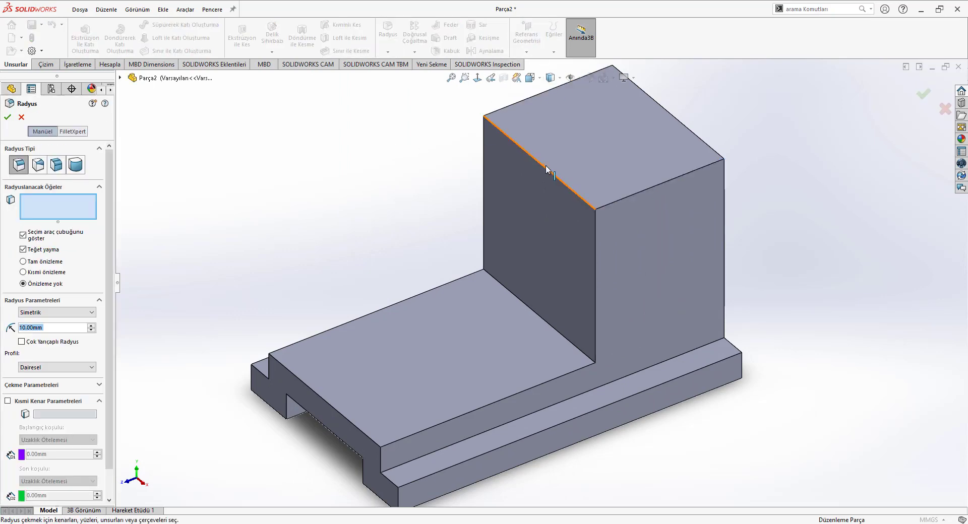
{"action": "left_click", "coordinate": [705, 136]}
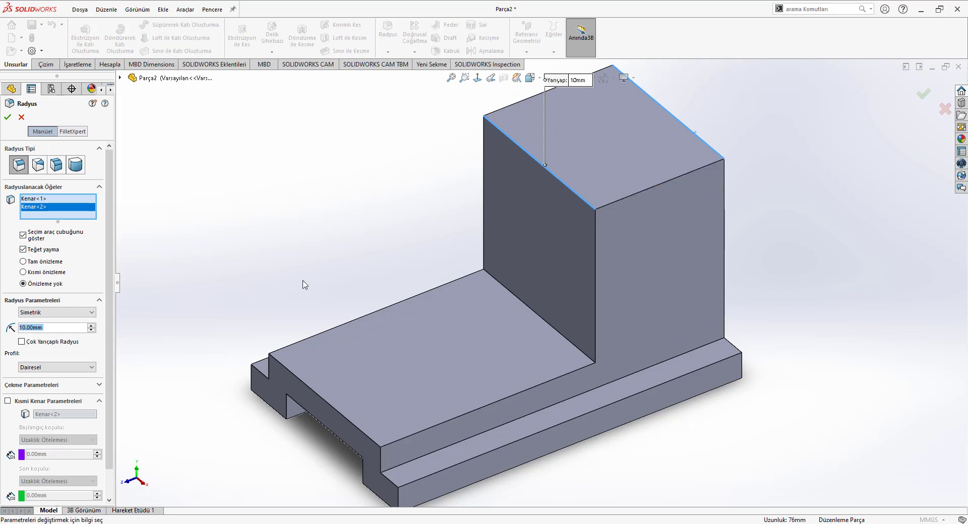
{"action": "type", "text": "30"}
{"action": "key", "text": "Return"}
{"action": "left_click", "coordinate": [7, 117]}
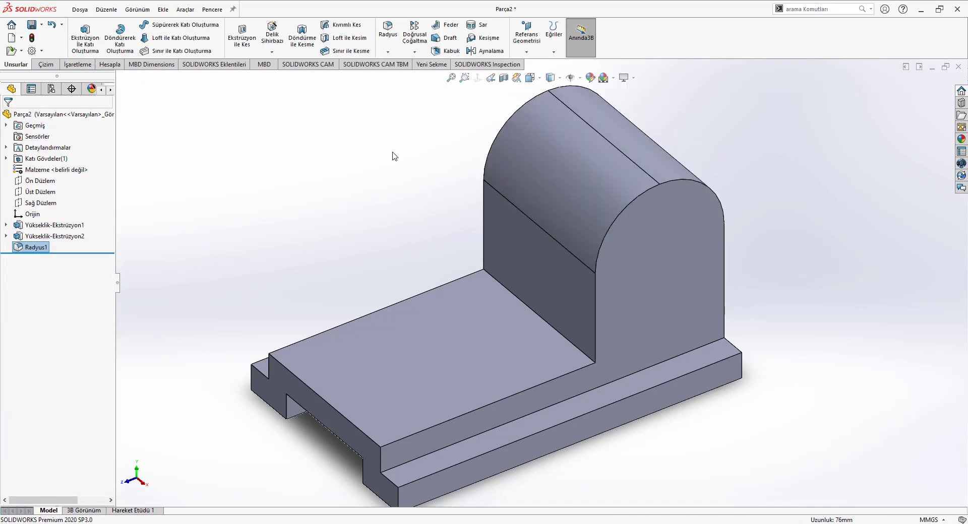
- Open a new sketch on the block's flat arched side face, viewed normal to it
{"action": "left_click", "coordinate": [701, 256]}
{"action": "left_click", "coordinate": [747, 230]}
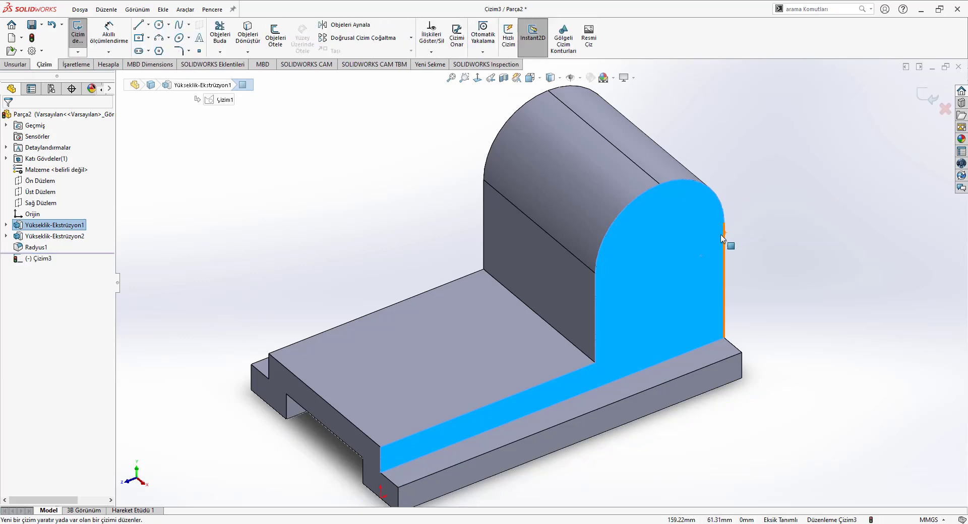
{"action": "left_click", "coordinate": [490, 79]}
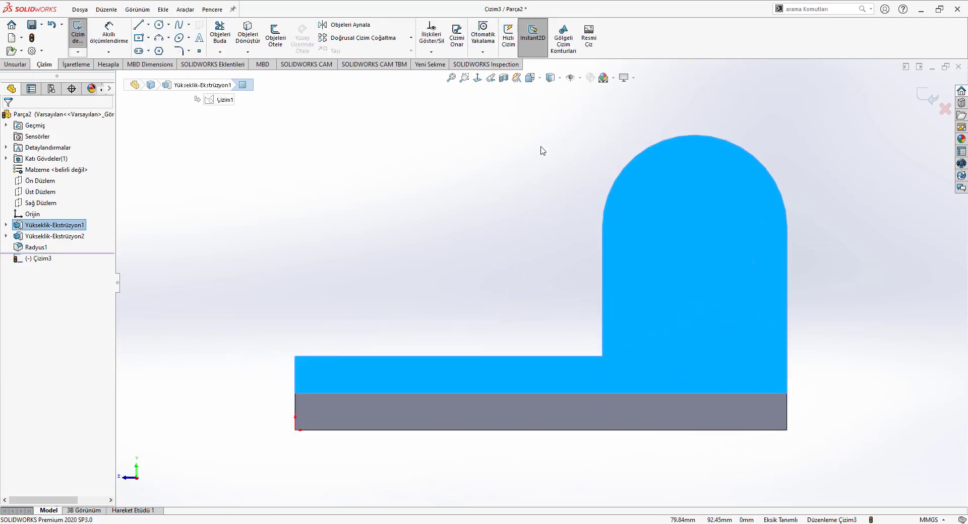
{"action": "left_click", "coordinate": [545, 151]}
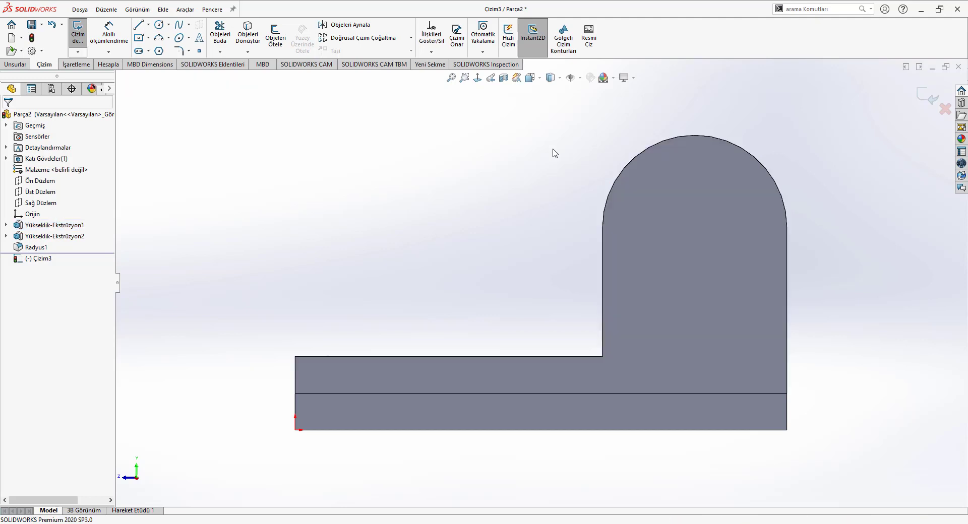
- Sketch a circle of 15 mm radius centred on the block's rounded top arc and exit the sketch
{"action": "left_click", "coordinate": [159, 25]}
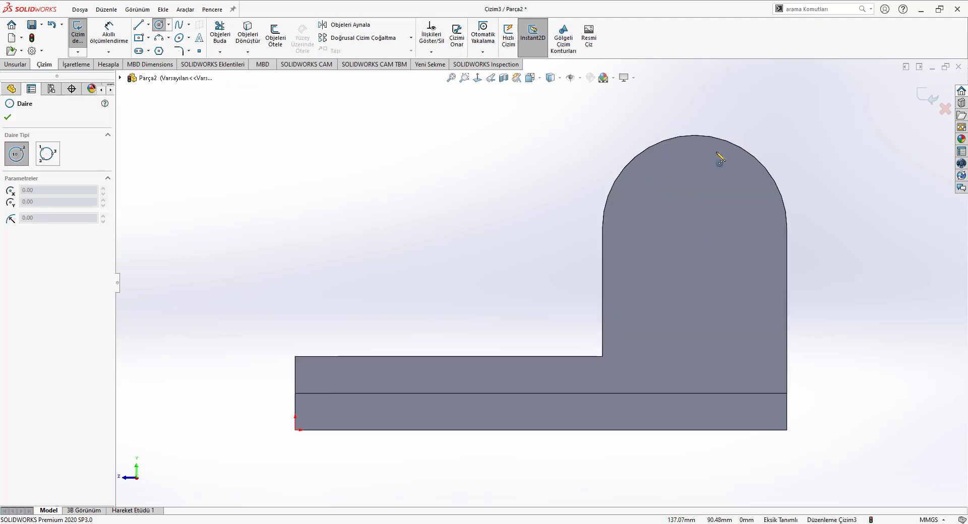
{"action": "left_click", "coordinate": [695, 228]}
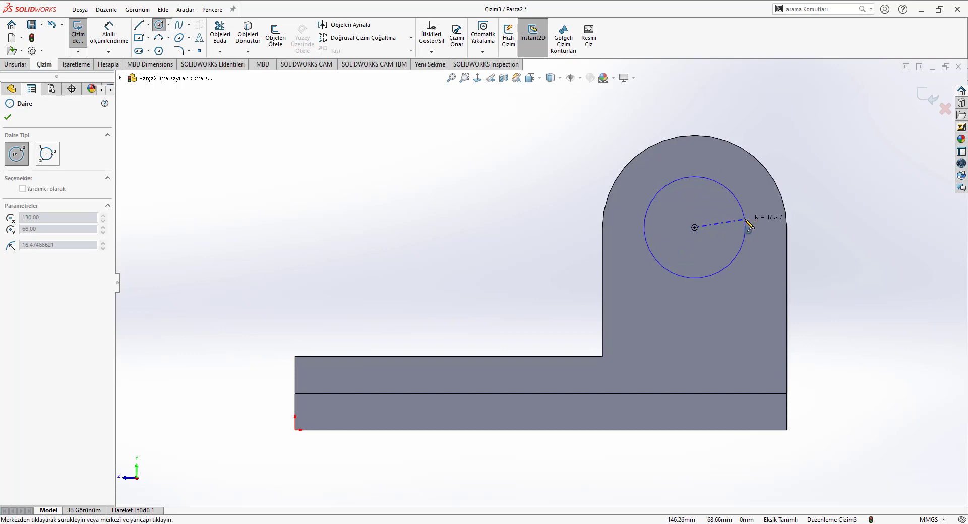
{"action": "left_click", "coordinate": [746, 220]}
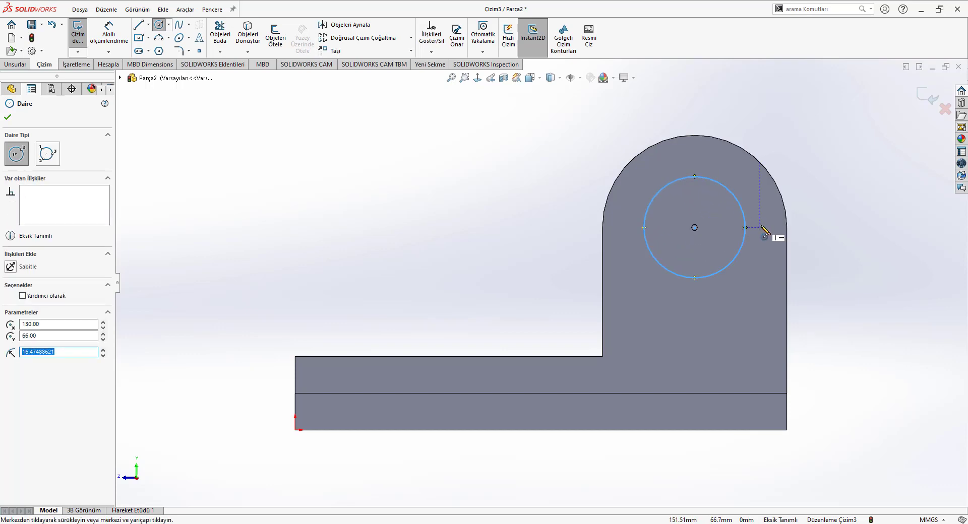
{"action": "key", "text": "Return"}
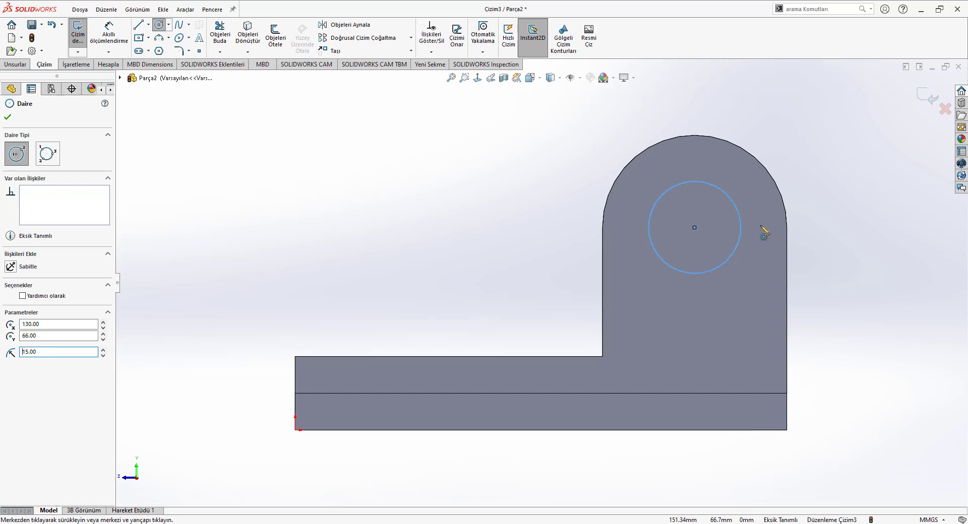
{"action": "left_click", "coordinate": [929, 97]}
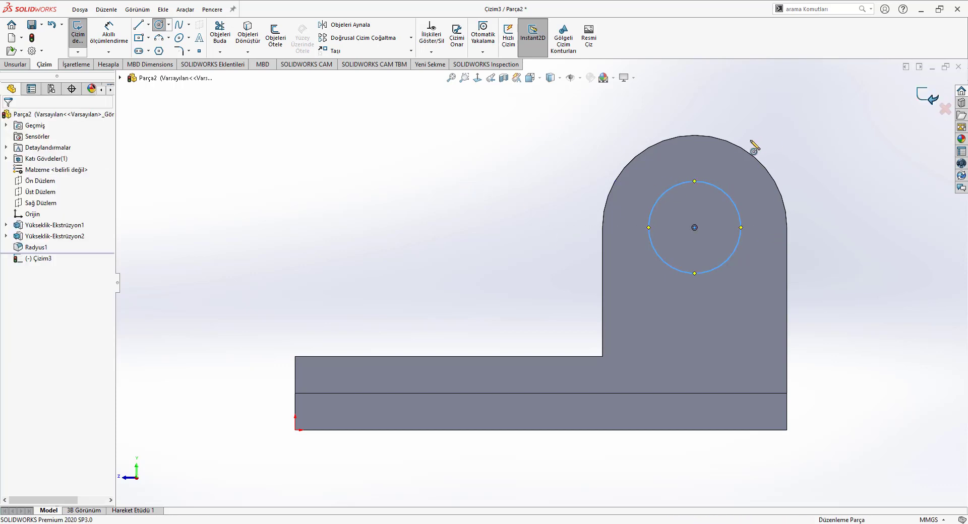
- Cut-extrude the circle through the block, up to its opposite side face
{"action": "middle_click_drag", "start_coordinate": [472, 218], "coordinate": [511, 233]}
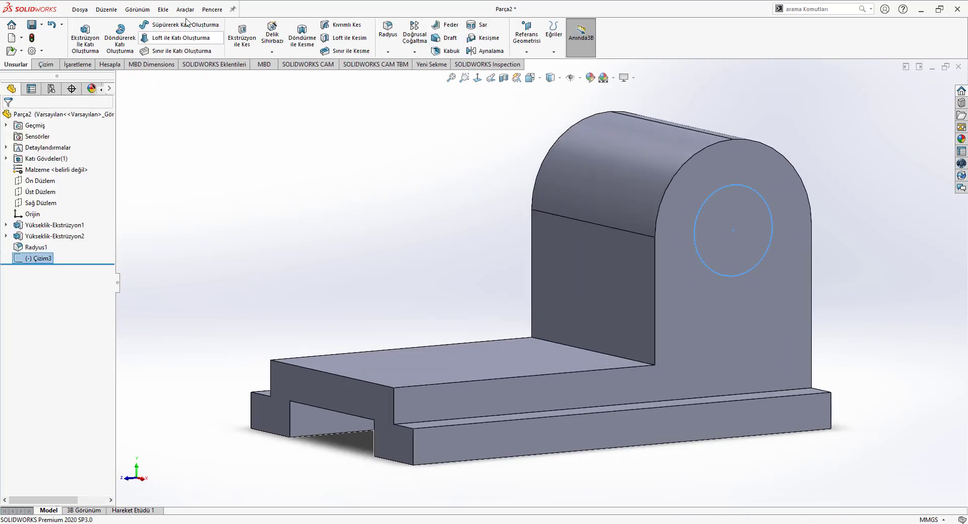
{"action": "left_click", "coordinate": [242, 35]}
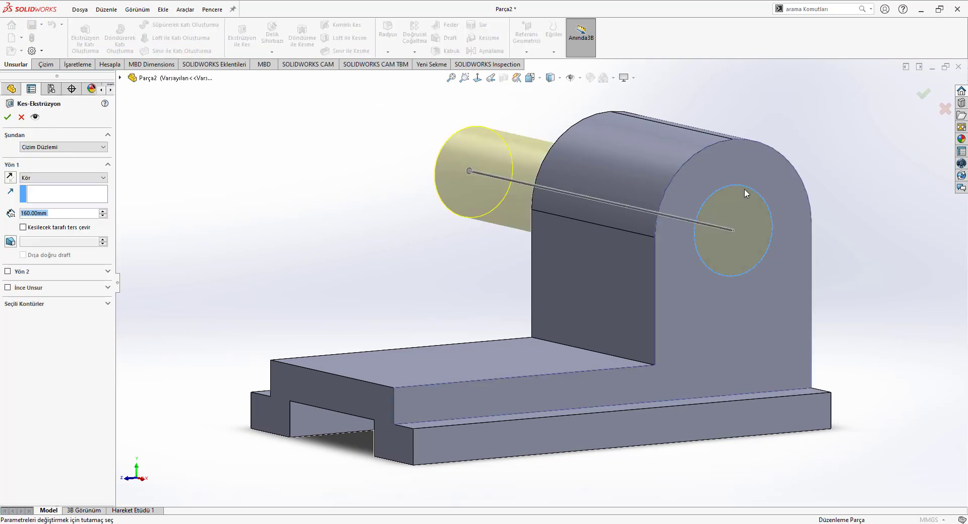
{"action": "left_click", "coordinate": [44, 177]}
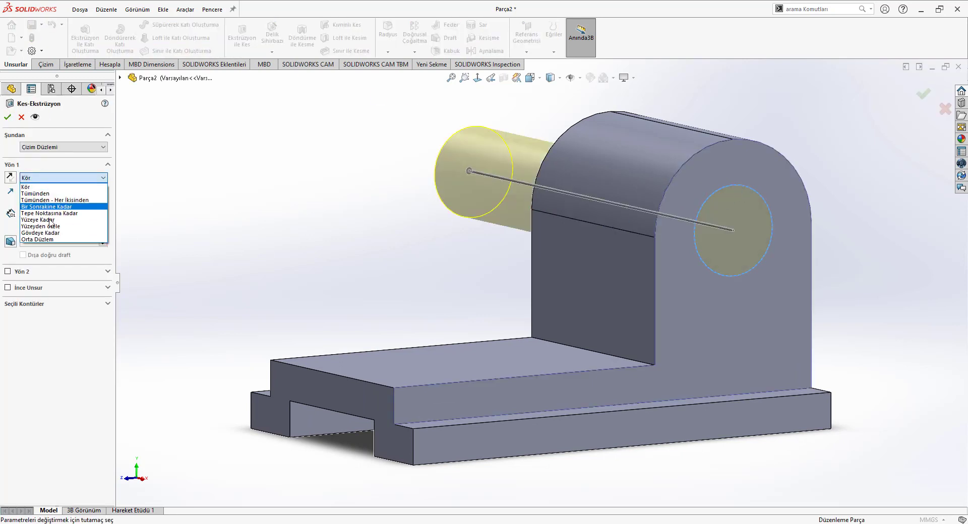
{"action": "left_click", "coordinate": [56, 225]}
{"action": "middle_click_drag", "start_coordinate": [346, 231], "coordinate": [507, 255]}
{"action": "left_click", "coordinate": [417, 263]}
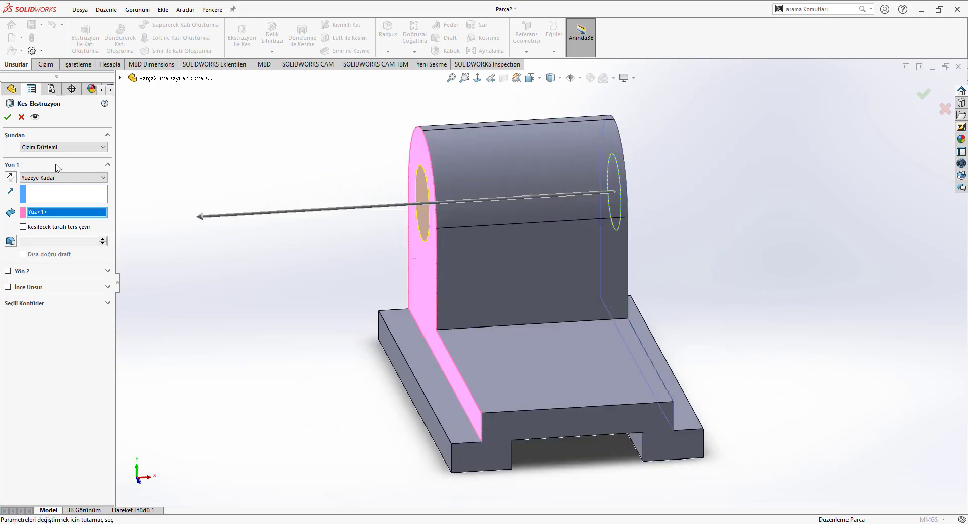
{"action": "left_click", "coordinate": [9, 117]}
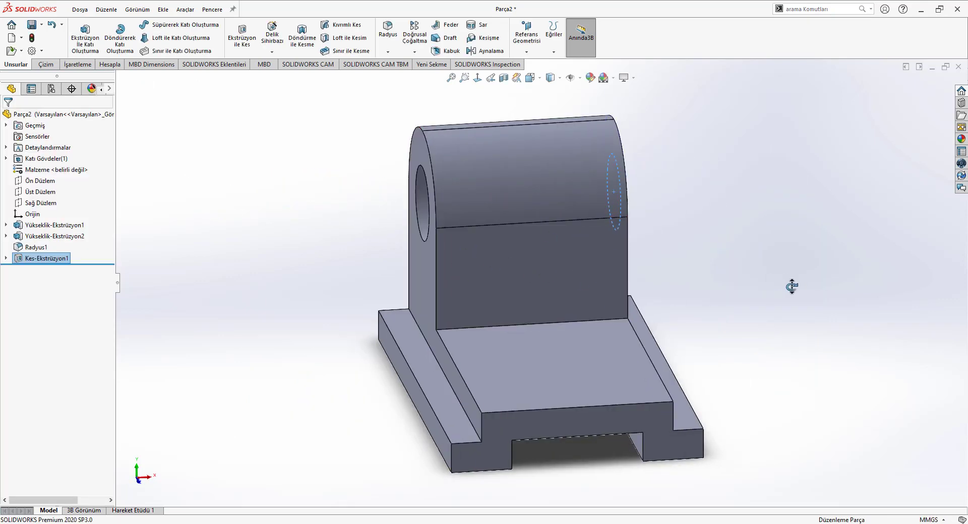
- Open a new sketch on the Right Plane (Sağ Düzlem), viewed normal to it
{"action": "middle_click_drag", "start_coordinate": [792, 283], "coordinate": [734, 294]}
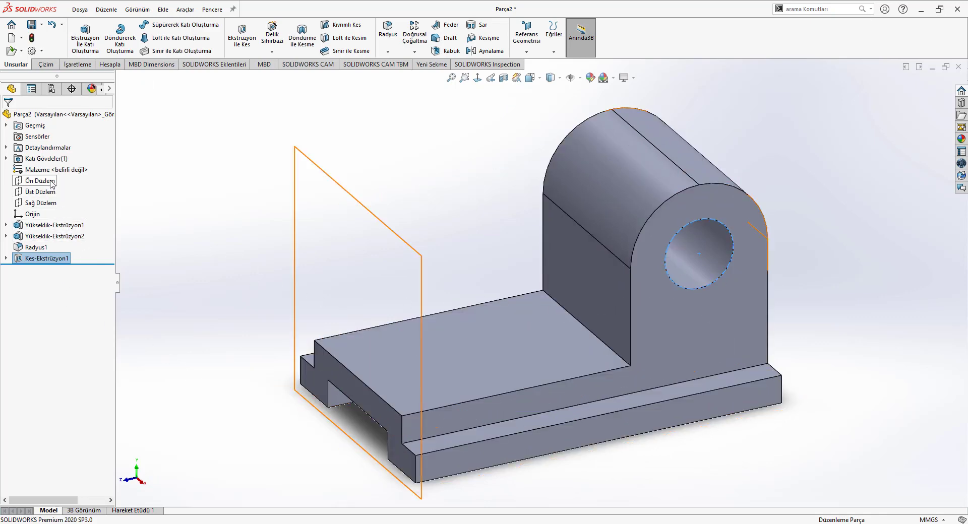
{"action": "left_click", "coordinate": [49, 206]}
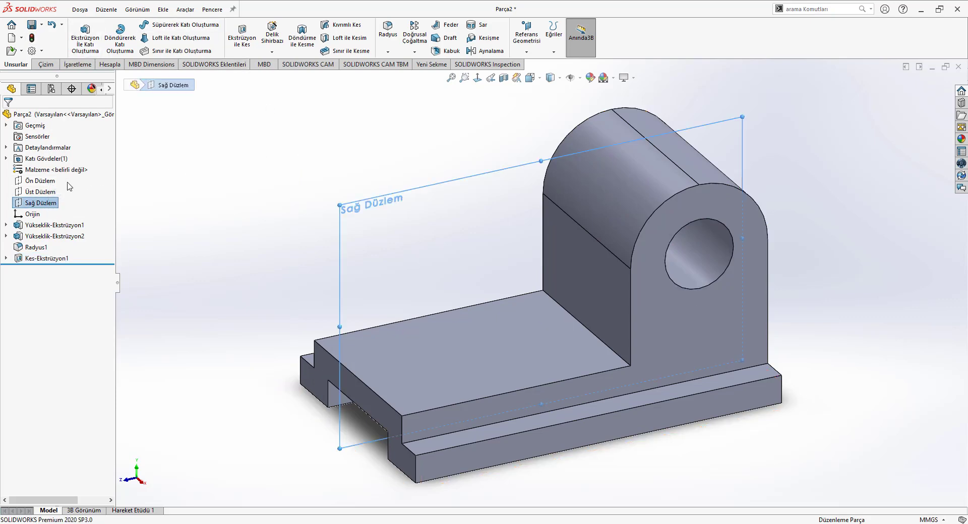
{"action": "right_click", "coordinate": [35, 203]}
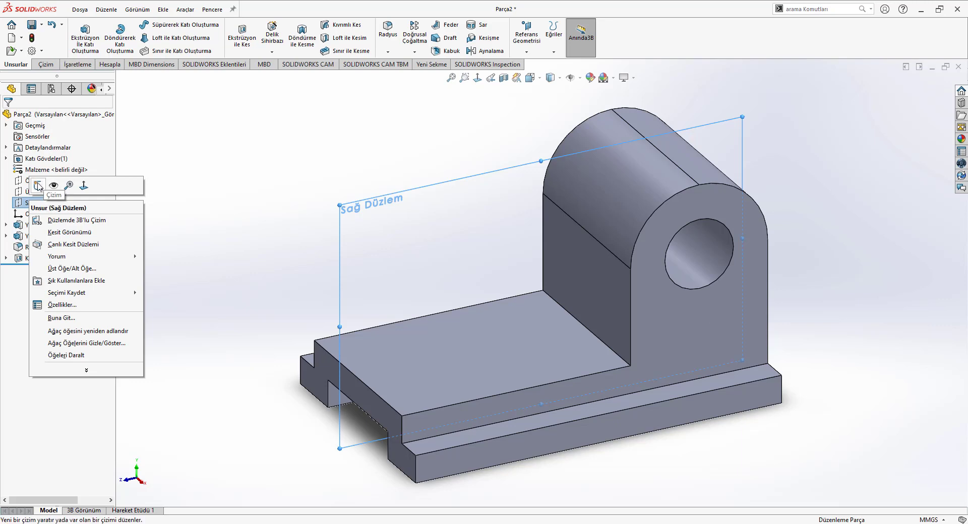
{"action": "left_click", "coordinate": [39, 186]}
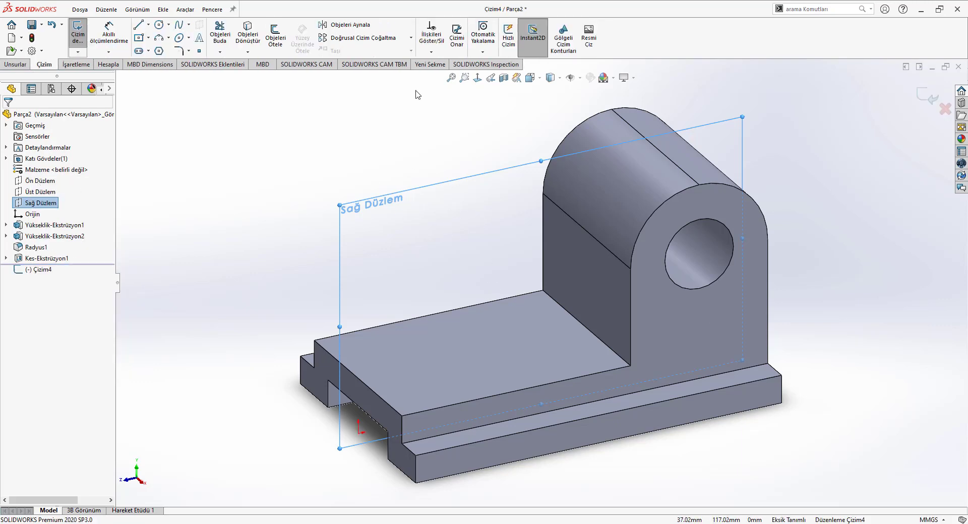
{"action": "left_click", "coordinate": [478, 79]}
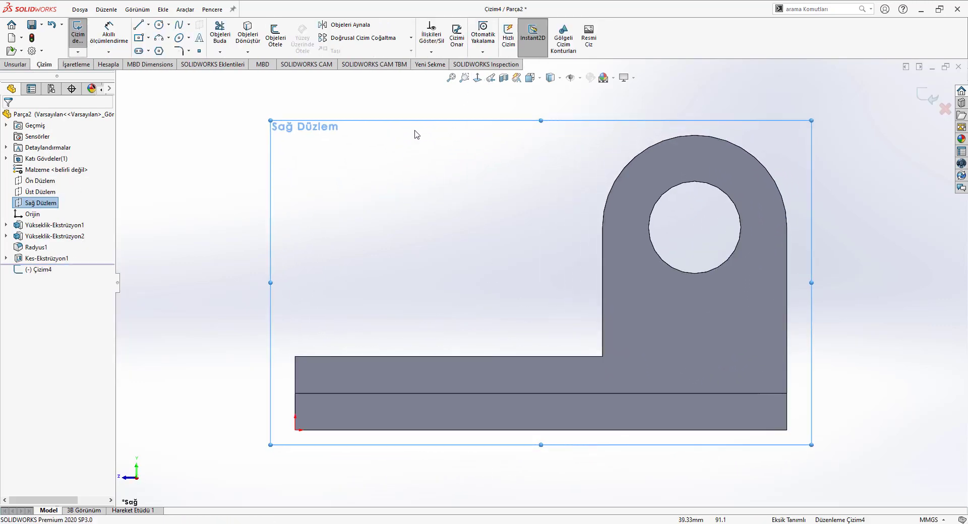
- Sketch a sloping line about 133 mm long from the base's upper end corner to the block's rounded arc and exit the sketch
{"action": "left_click", "coordinate": [138, 24]}
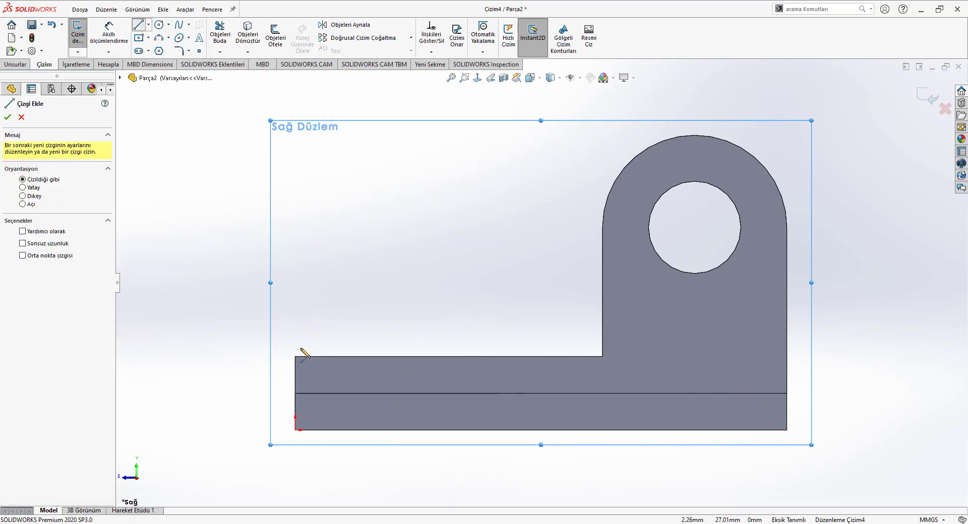
{"action": "left_click", "coordinate": [295, 357]}
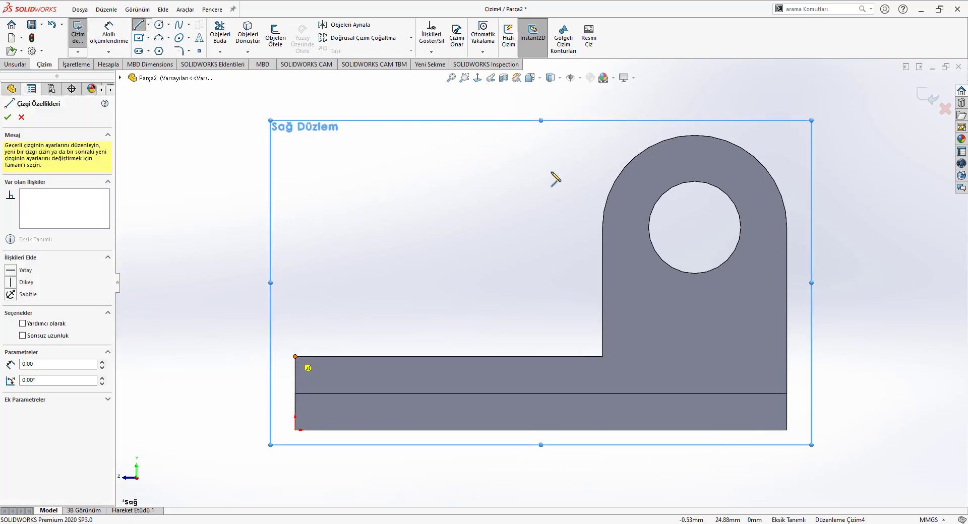
{"action": "left_click", "coordinate": [647, 148]}
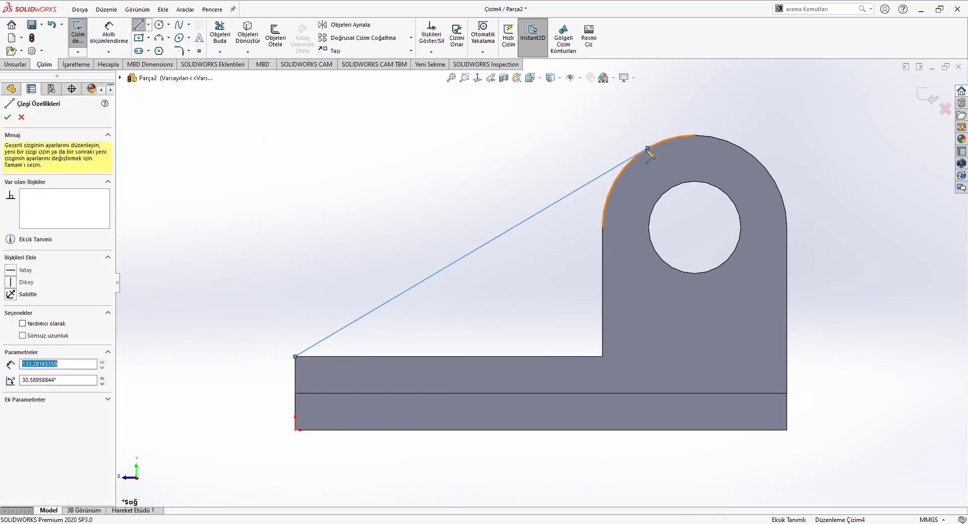
{"action": "key", "text": "Escape"}
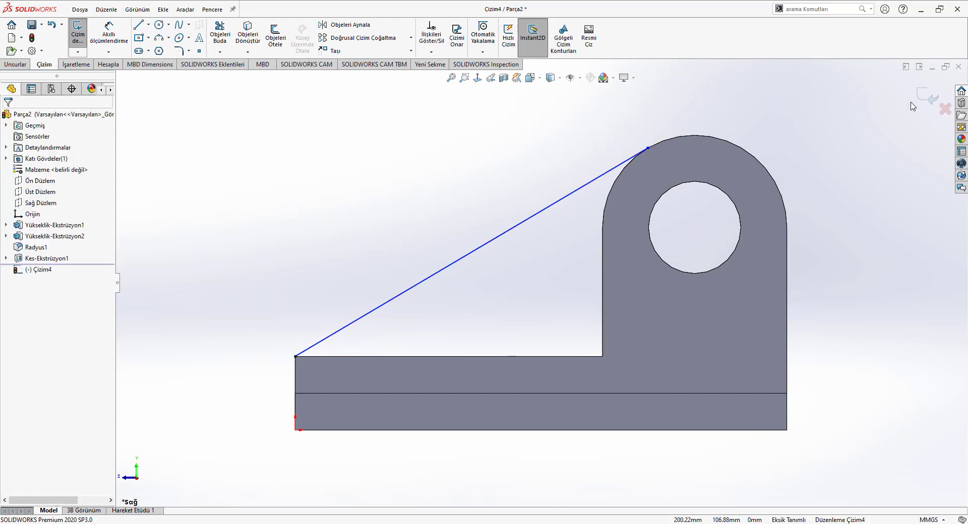
{"action": "left_click", "coordinate": [926, 103]}
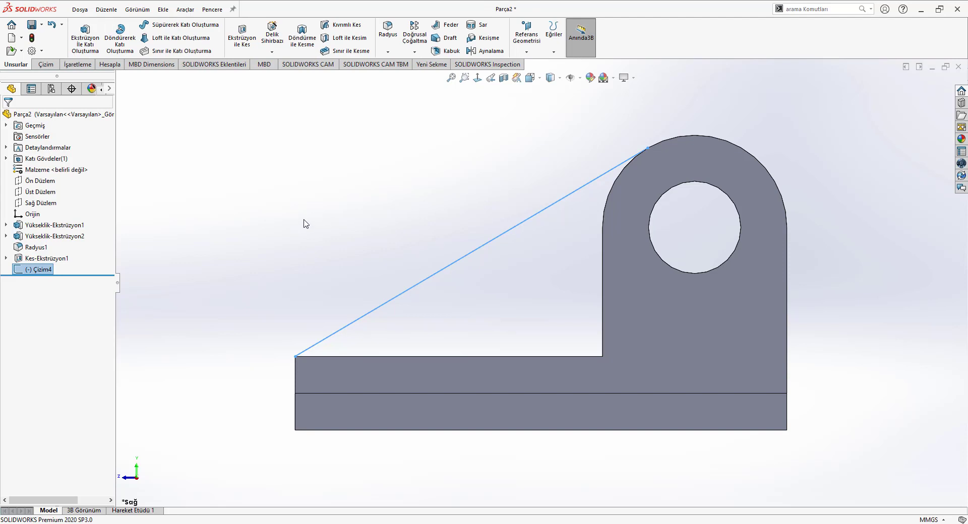
- Create a 6 mm thick rib (Feder) from the sloping line, with the thickness applied to both sides
{"action": "left_click", "coordinate": [447, 27]}
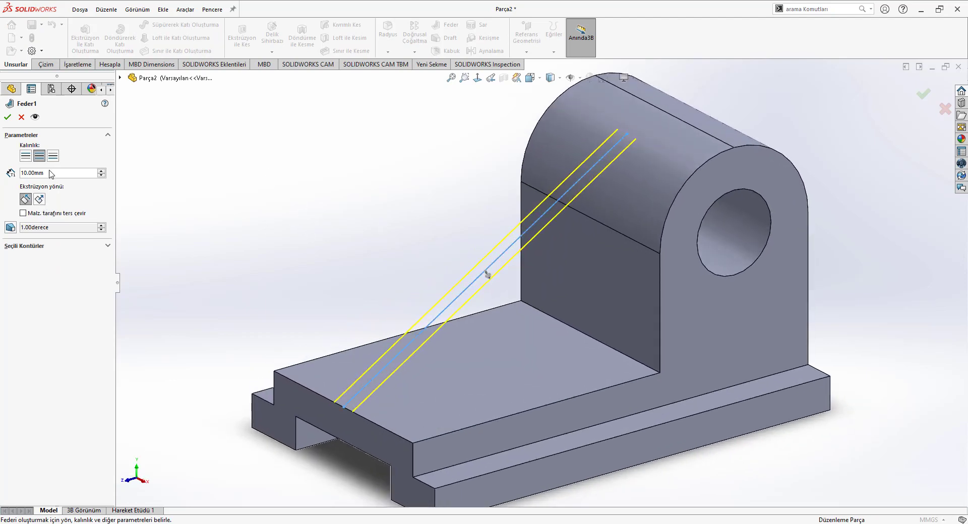
{"action": "type", "text": "6"}
{"action": "key", "text": "Return"}
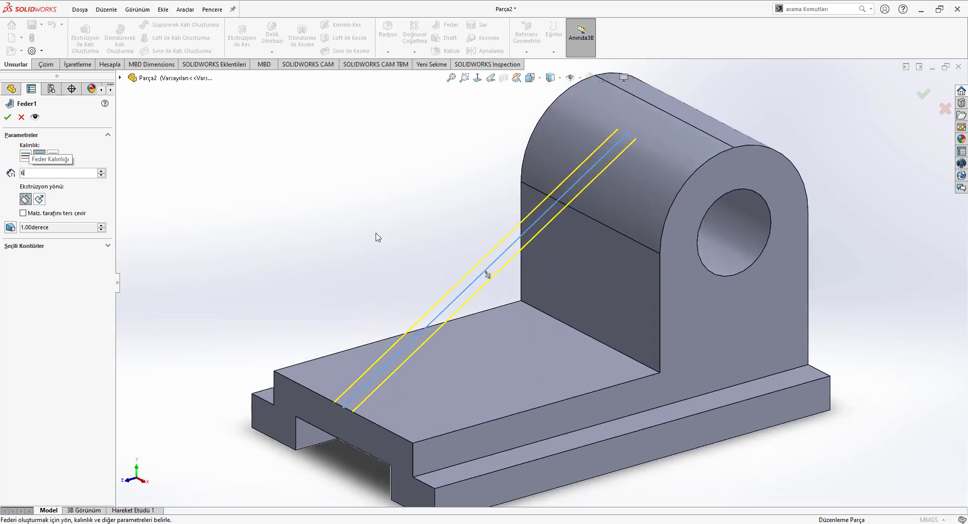
{"action": "left_click", "coordinate": [8, 118]}
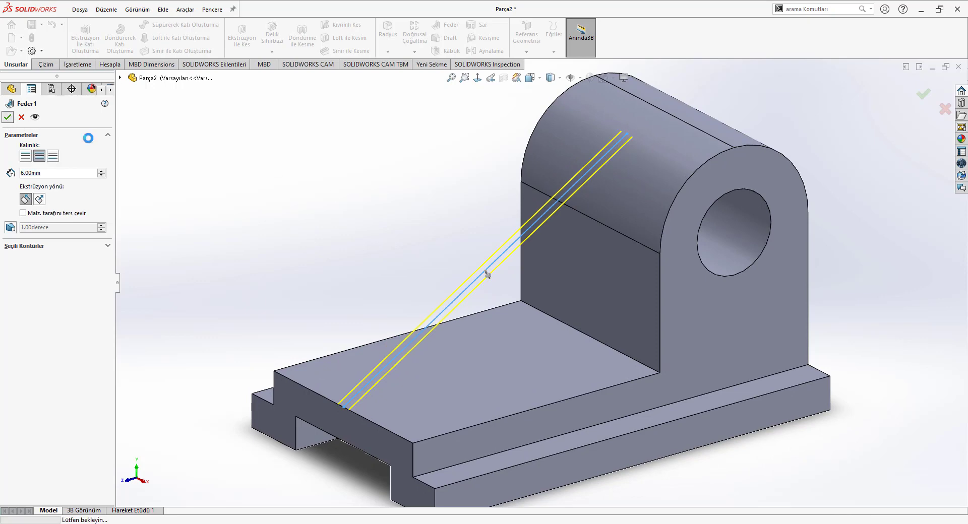
{"action": "left_click", "coordinate": [369, 204]}
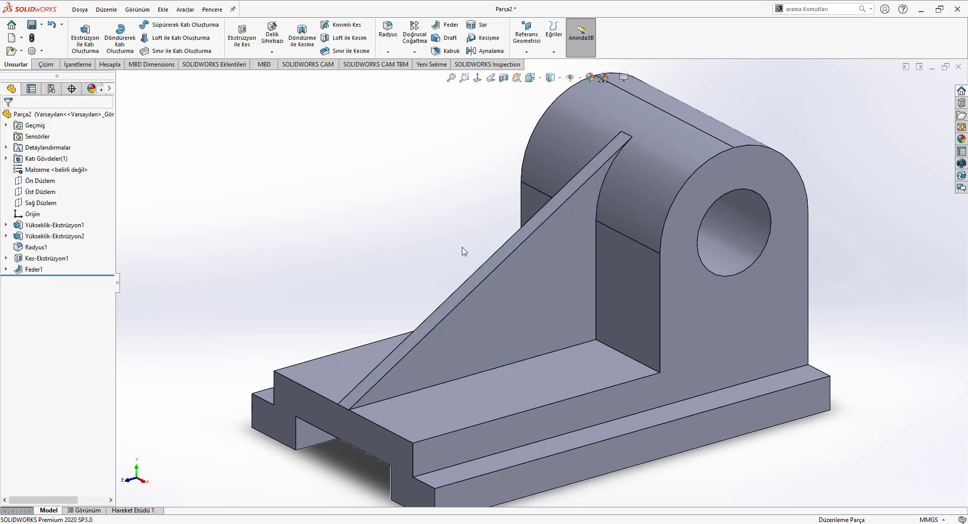
- Set the finished bracket to the isometric view and examine its rib, bored block and notched base from different angles
{"action": "key", "text": "space"}
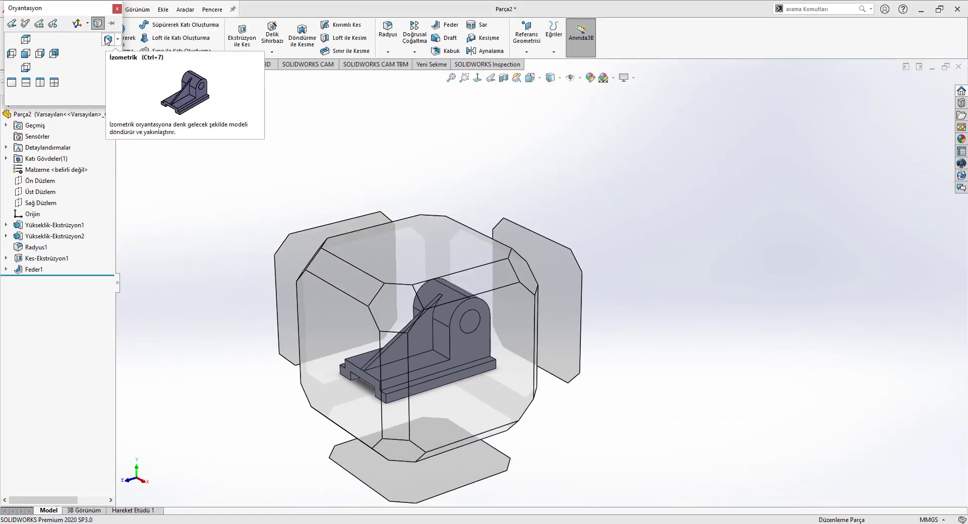
{"action": "left_click", "coordinate": [107, 40]}
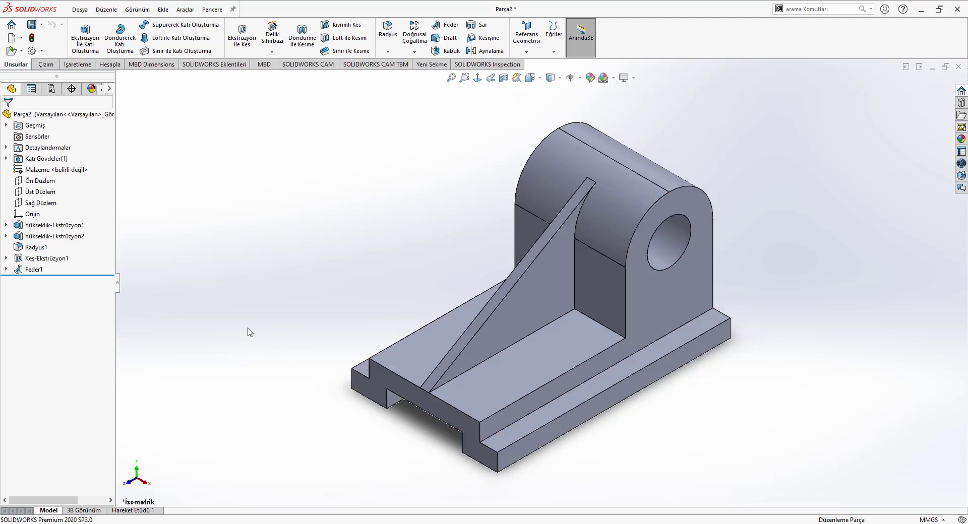
{"action": "middle_click_drag", "start_coordinate": [296, 366], "coordinate": [731, 312]}
{"action": "scroll", "coordinate": [731, 311], "scroll_direction": "down", "scroll_amount": 4}
{"action": "scroll", "coordinate": [731, 311], "scroll_direction": "up", "scroll_amount": 2}
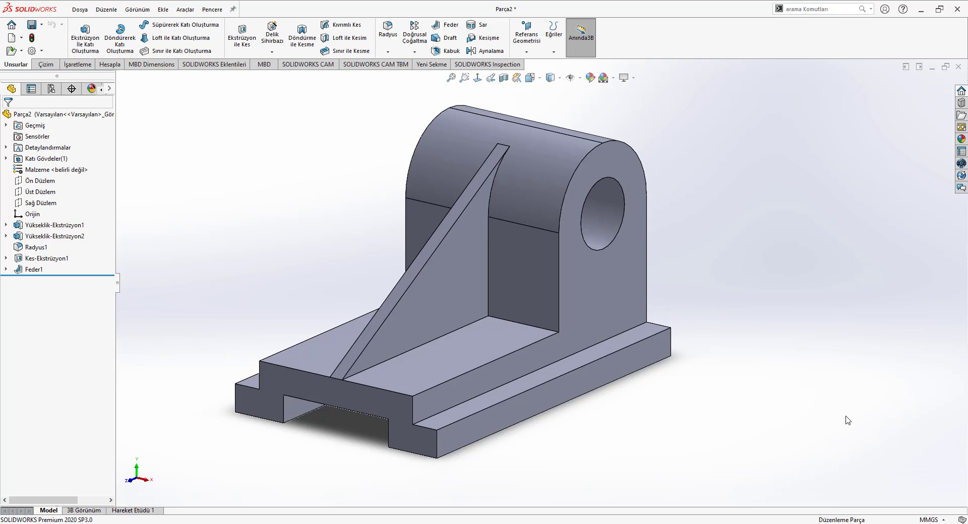
{"action": "key", "text": "space"}
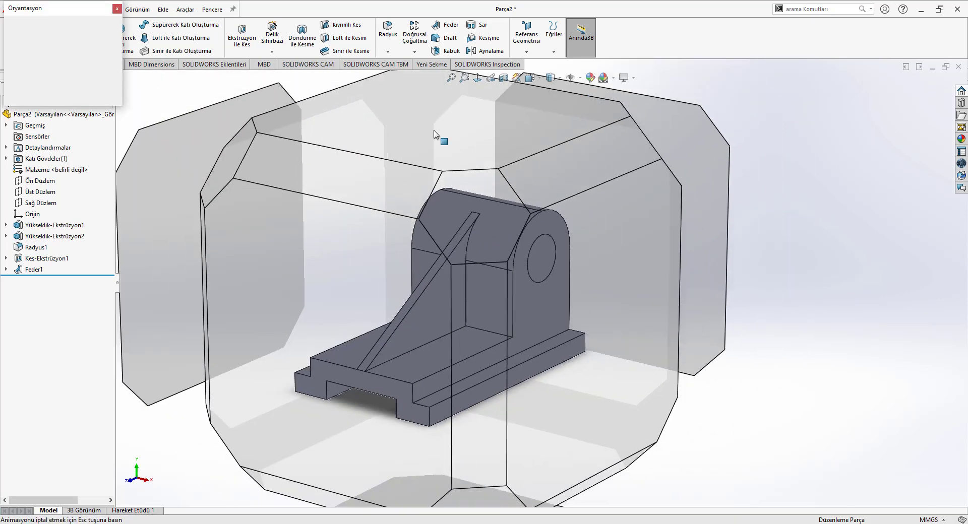